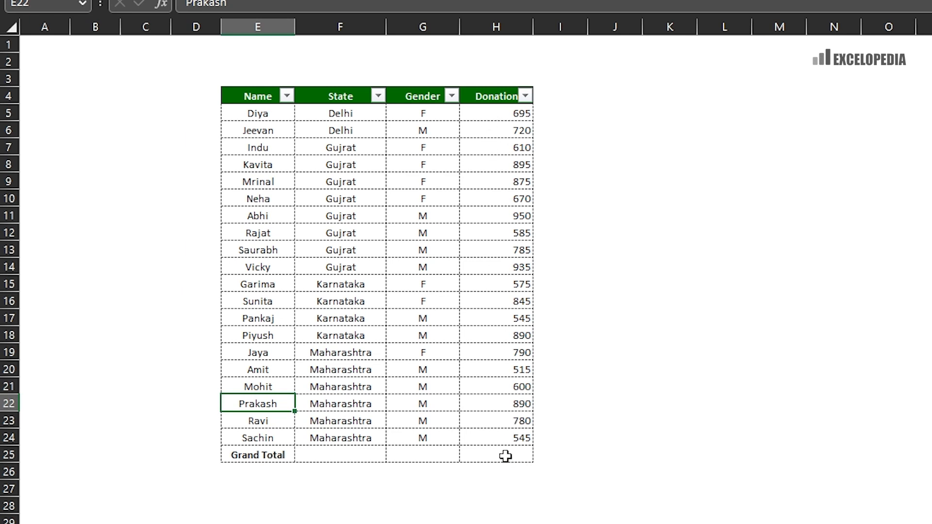
- Enter =SUM(H5:H24) in H25 to total the donations, giving 14695
left_click(505, 456)
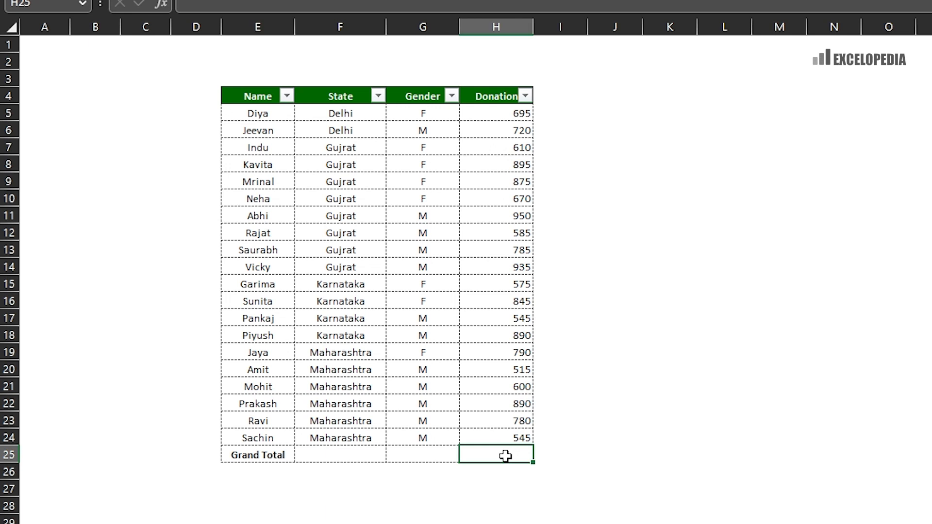
type("=su")
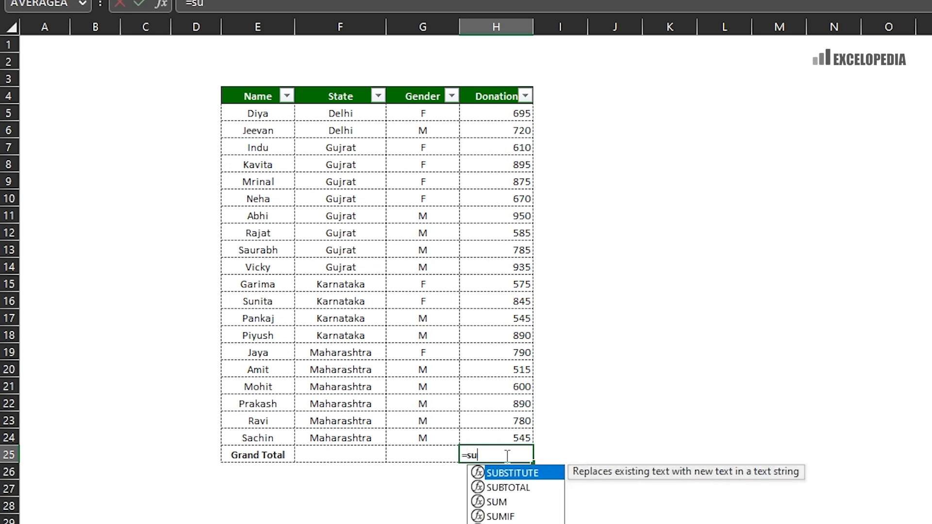
type("m(")
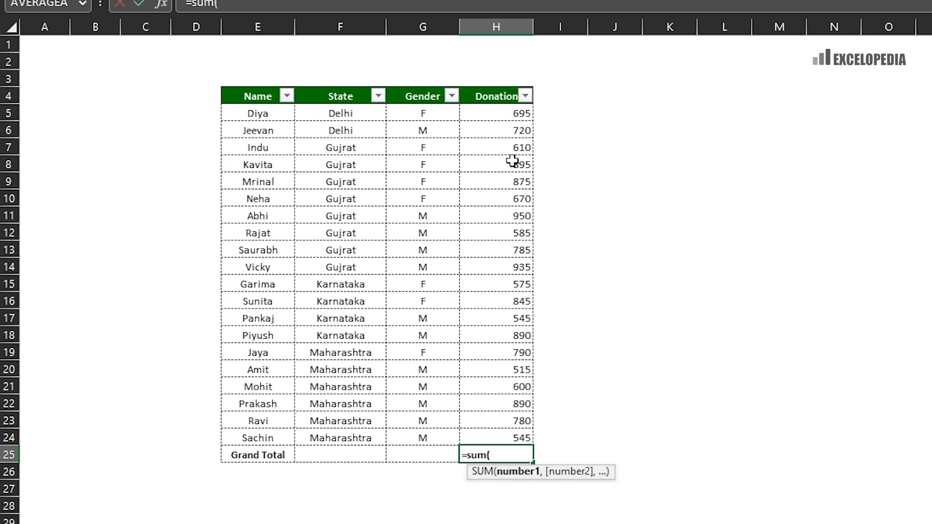
left_click_drag(500, 105, 478, 435)
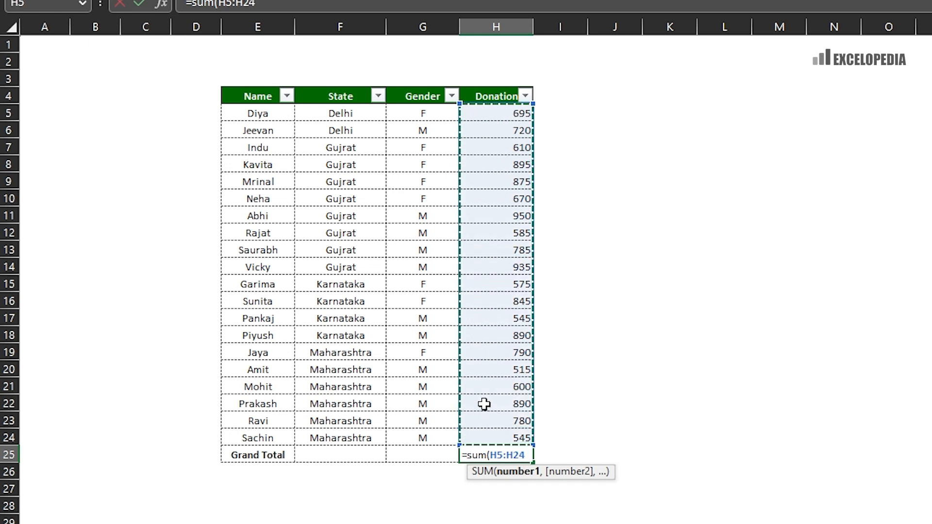
type(")")
key("Return")
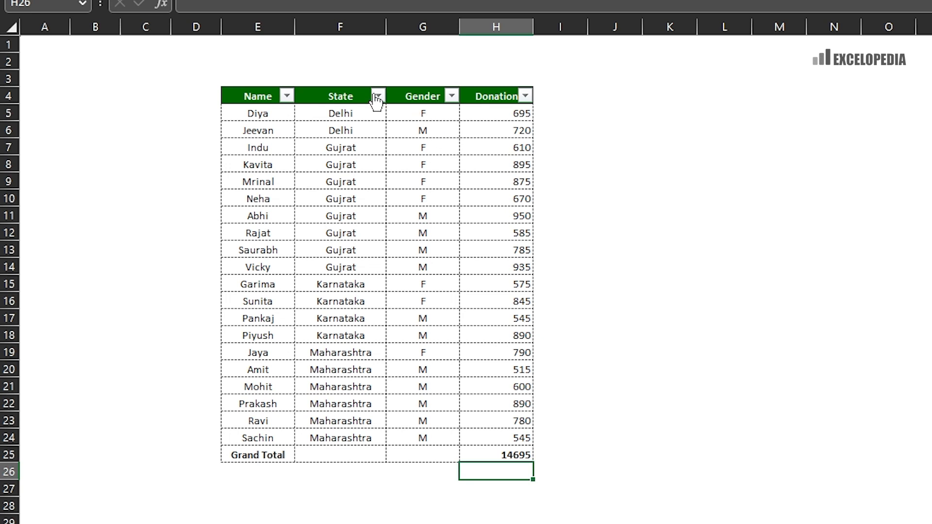
left_click(450, 142)
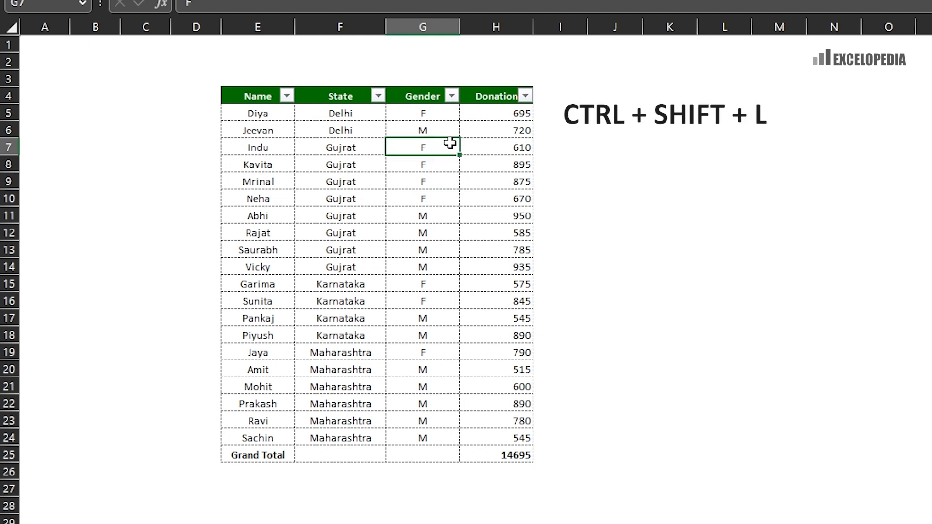
key("ctrl+shift+l")
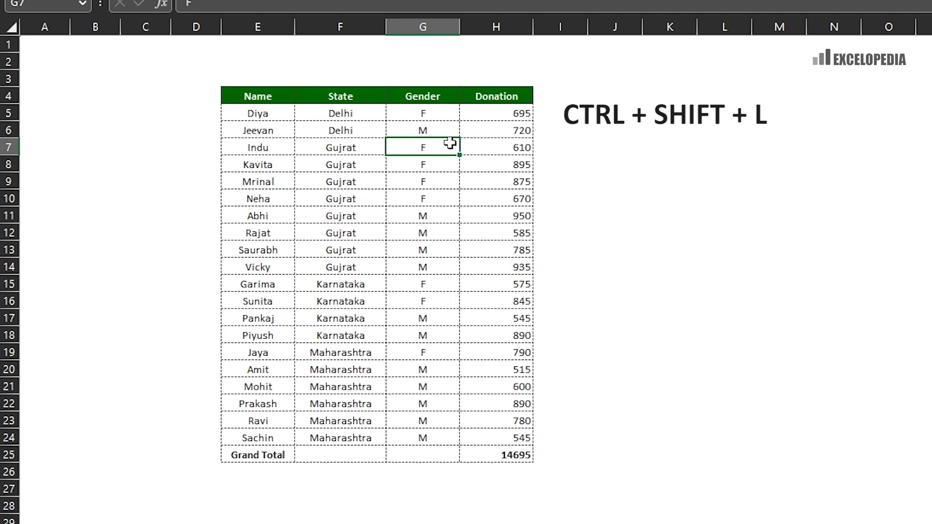
key("ctrl+shift+l")
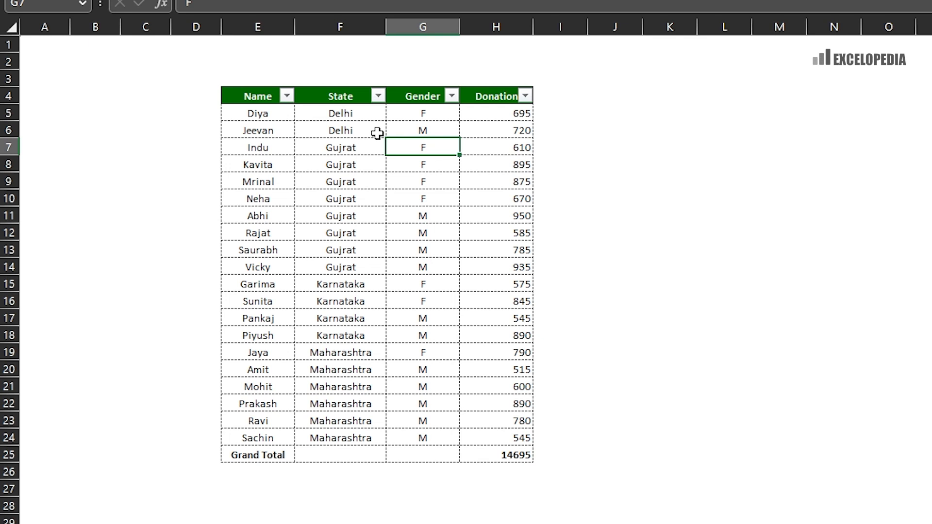
- Sort by Name A to Z, undo the sort, then clear the Grand Total SUM in H25
left_click(285, 95)
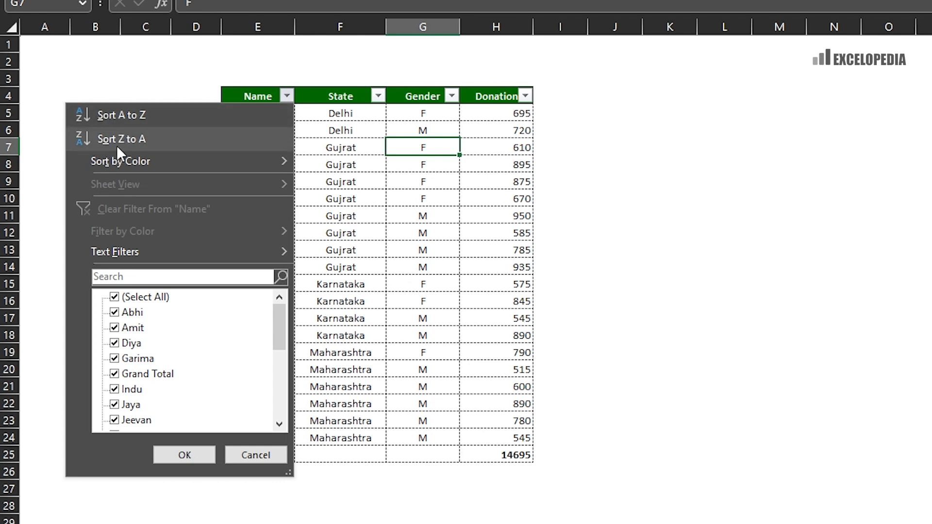
left_click(123, 115)
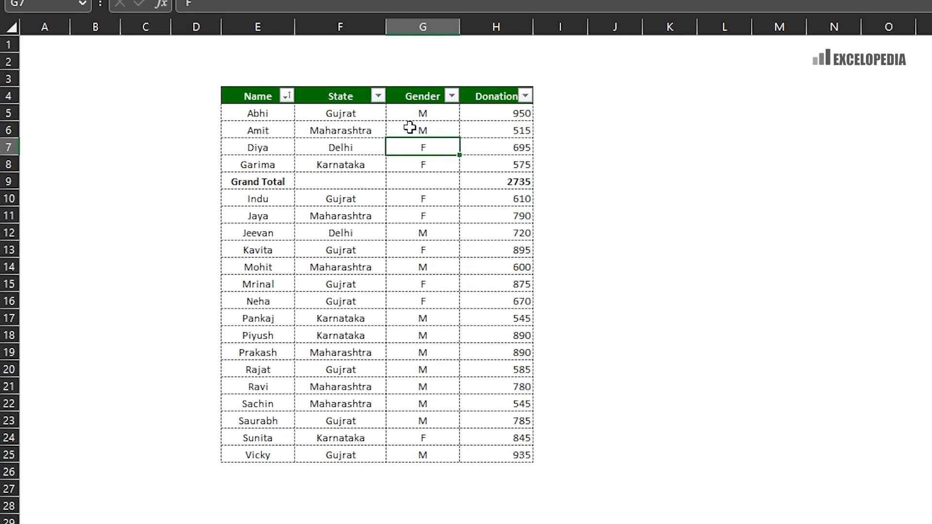
key("Up")
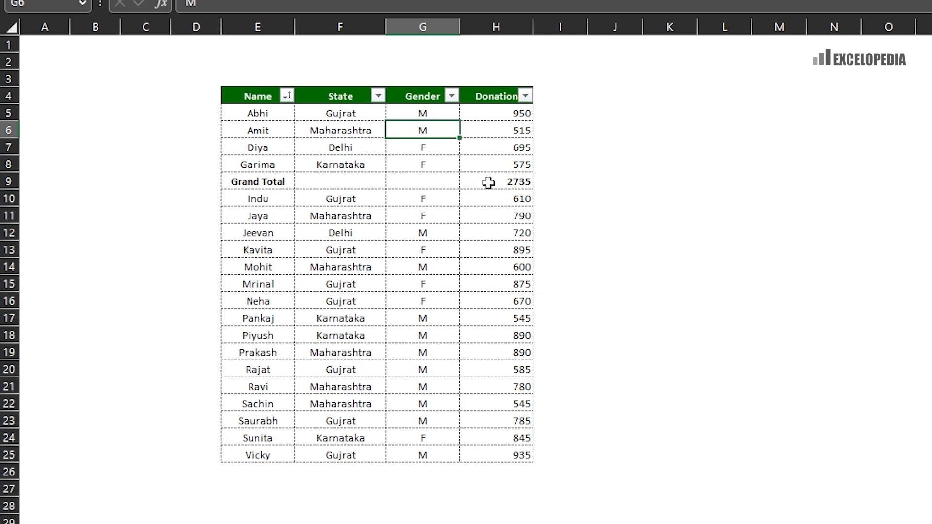
key("ctrl+z")
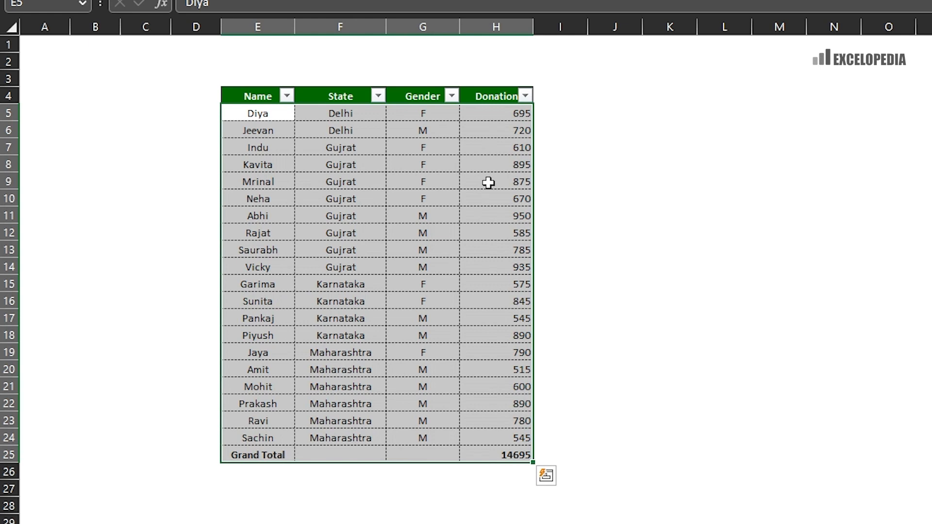
left_click(516, 455)
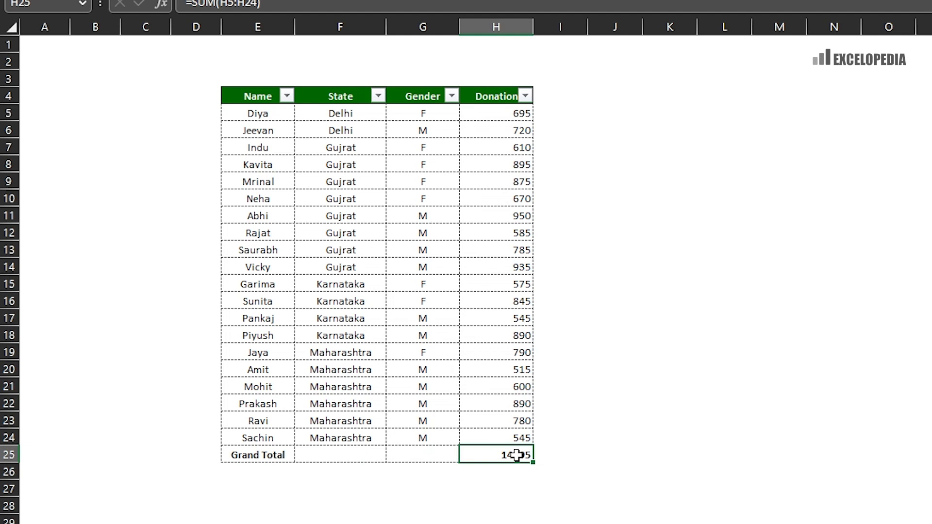
key("Delete")
- Start =AGGREGATE( in H25, trying function number 9 (SUM) and then removing it
type("=aggregate")
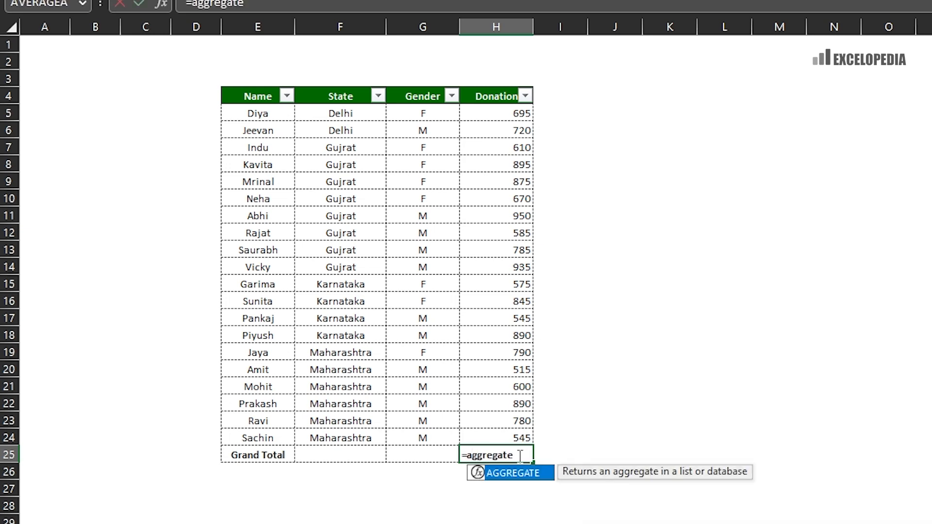
type("(")
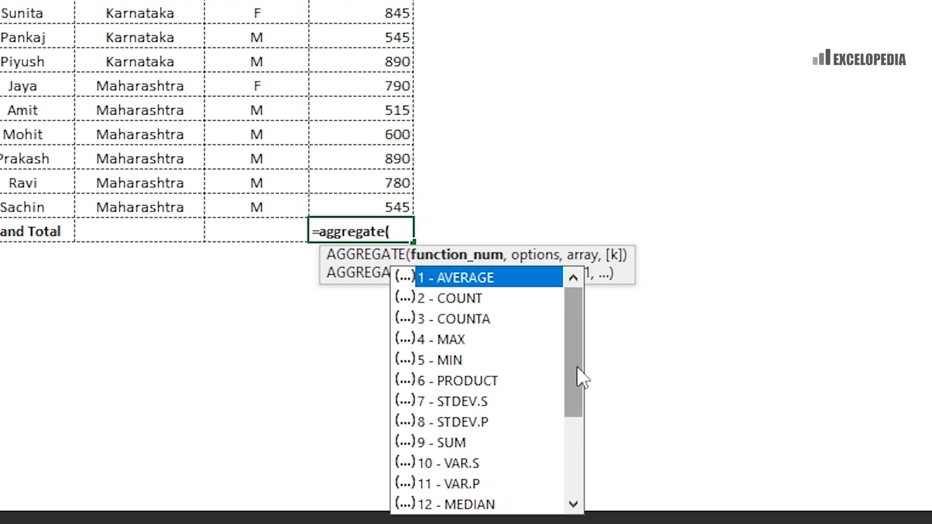
left_click_drag(578, 367, 558, 464)
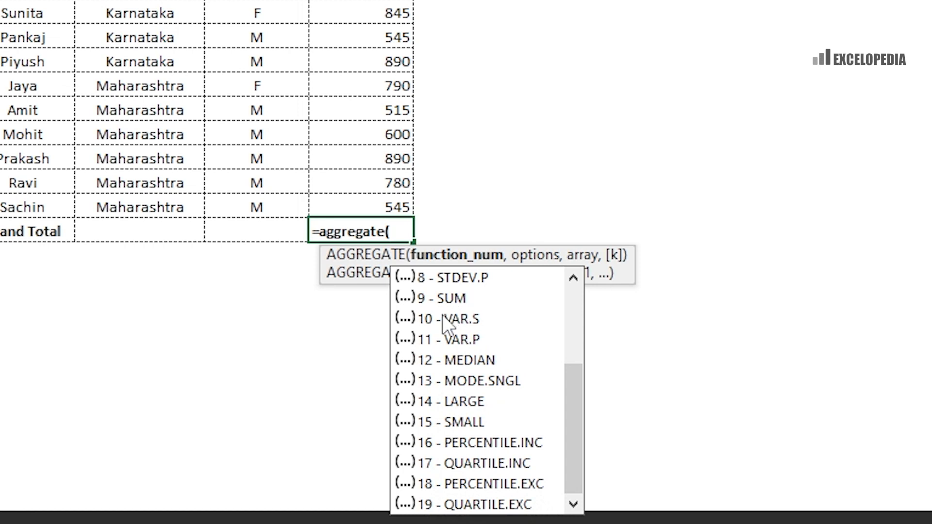
scroll(485, 316, "up", 3)
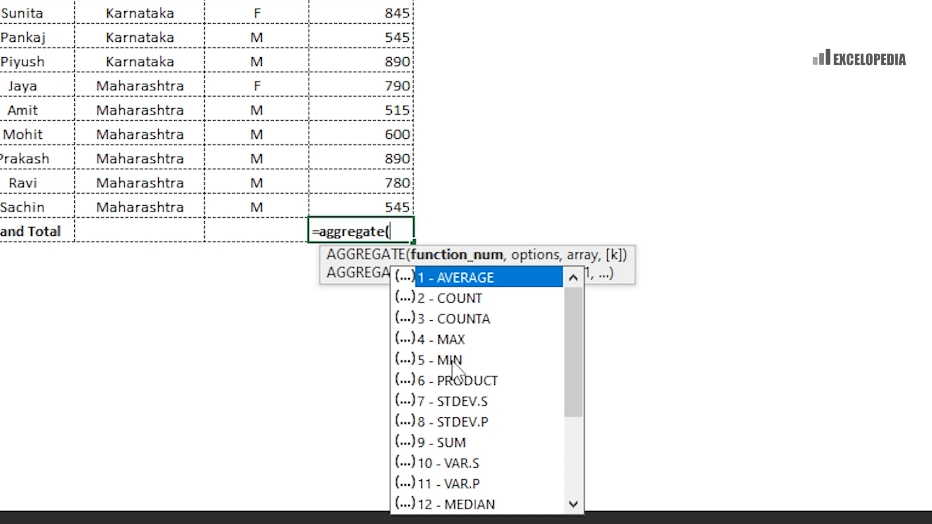
left_click_drag(575, 334, 568, 422)
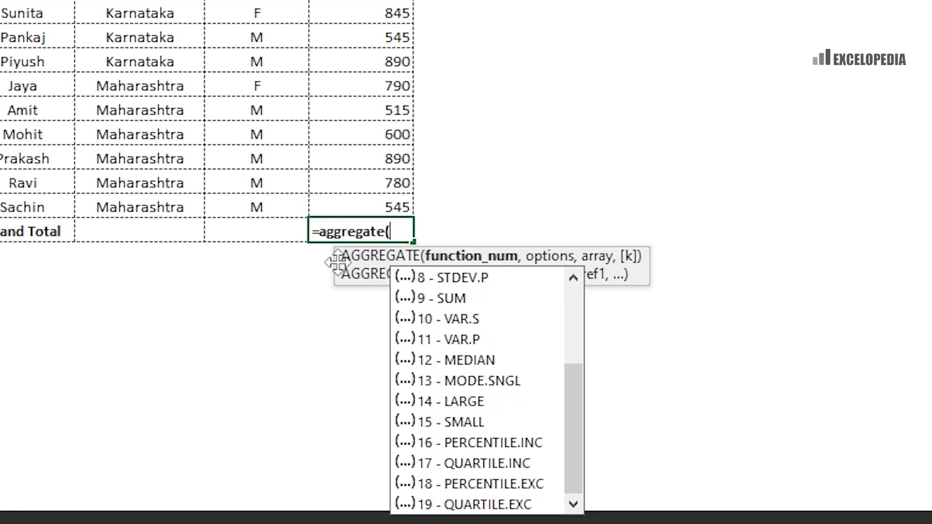
left_click_drag(325, 256, 429, 220)
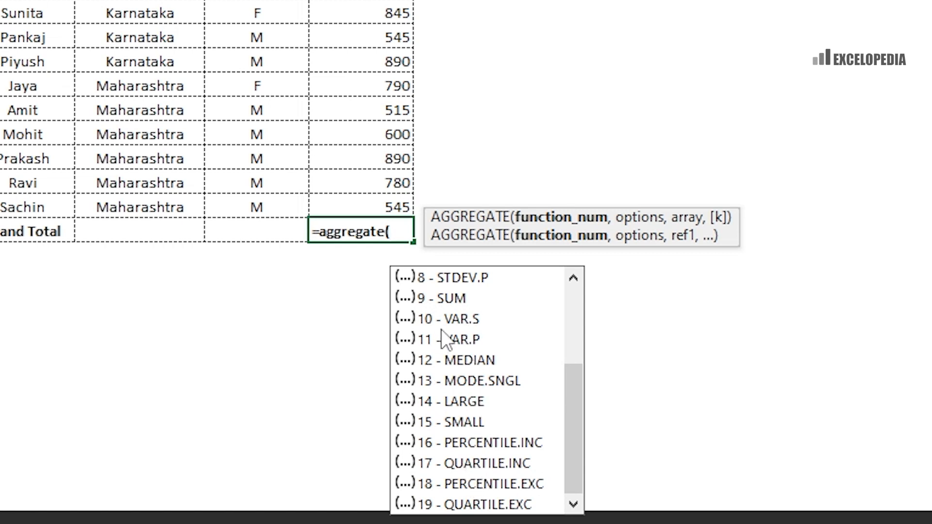
double_click(419, 305)
key("BackSpace")
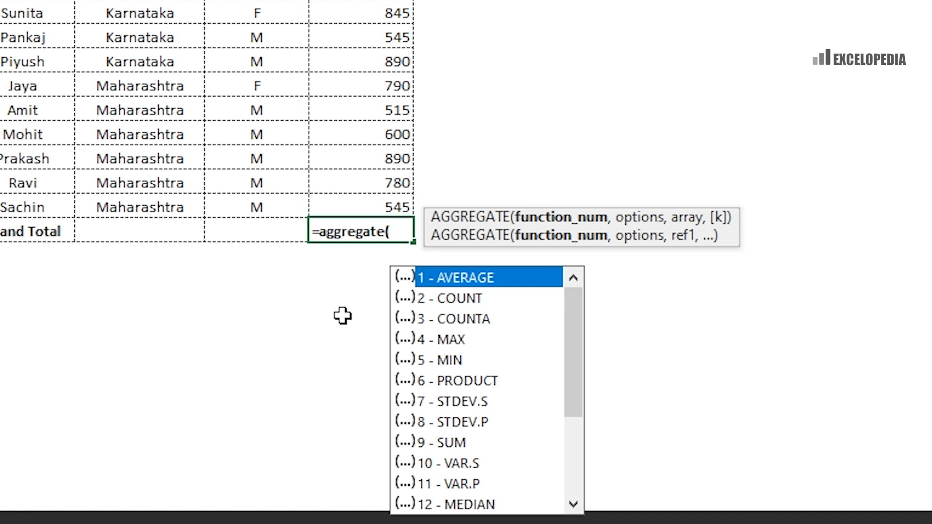
key("Down")
key("Down")
key("Down")
key("Down")
key("Down")
key("Down")
key("Down")
key("Down")
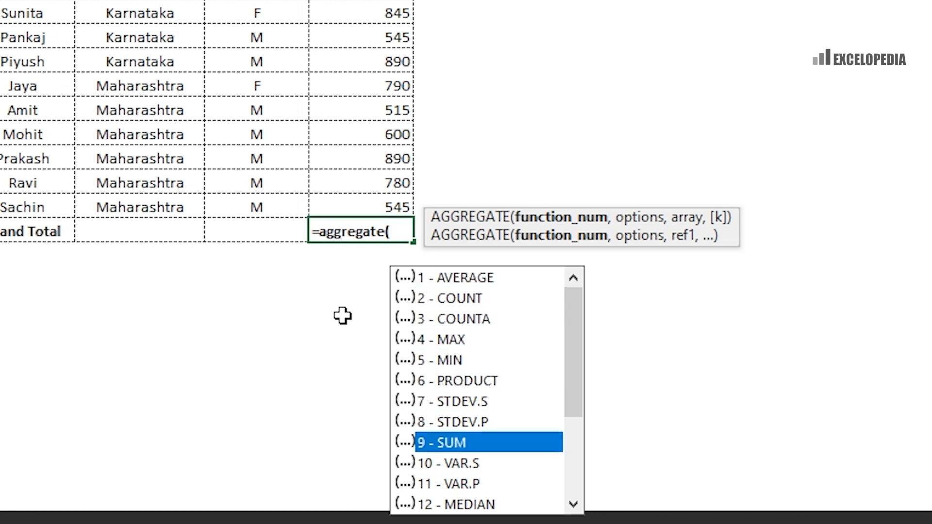
key("Tab")
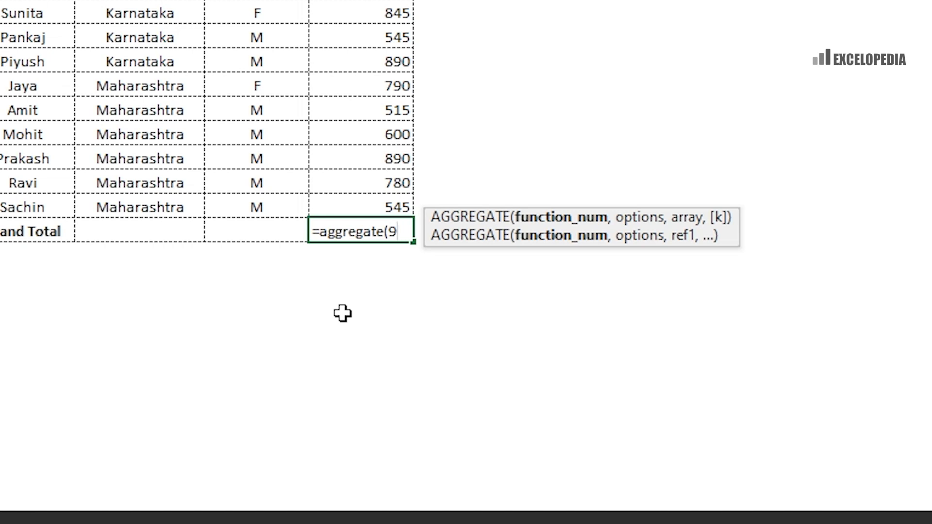
key("BackSpace")
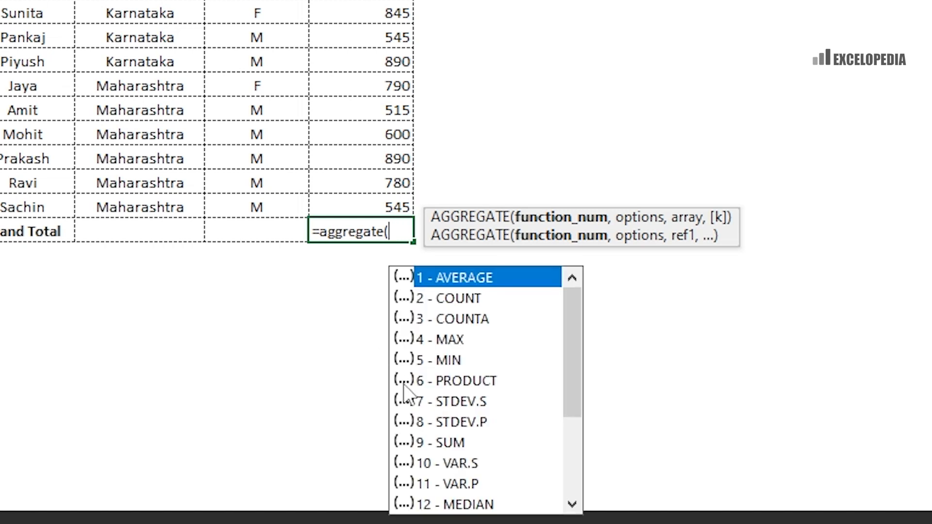
- Pick 9 - SUM, add a comma to view the options list, then cancel the formula
double_click(445, 443)
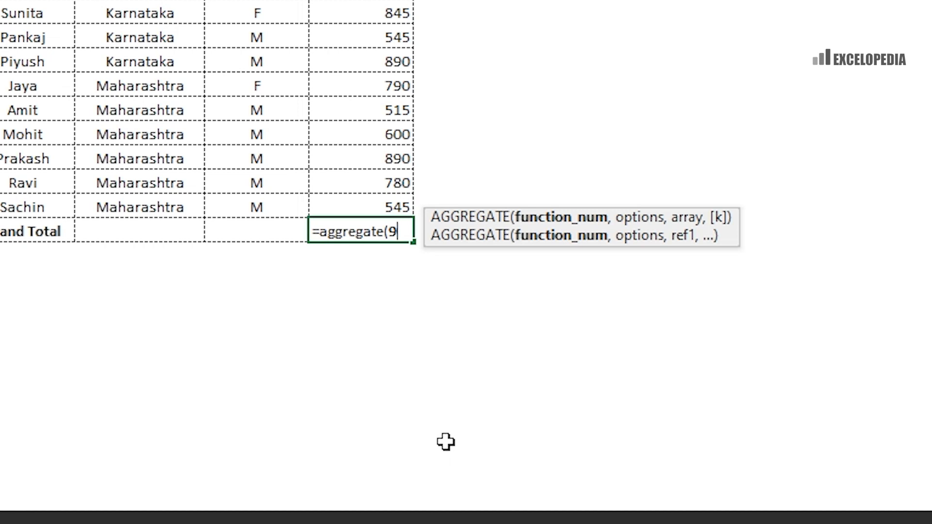
type(",")
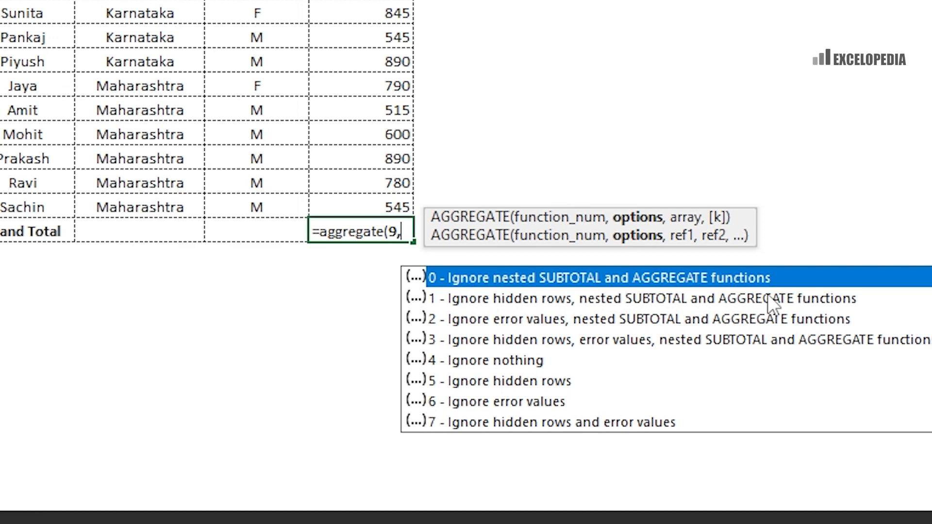
key("Escape")
key("Escape")
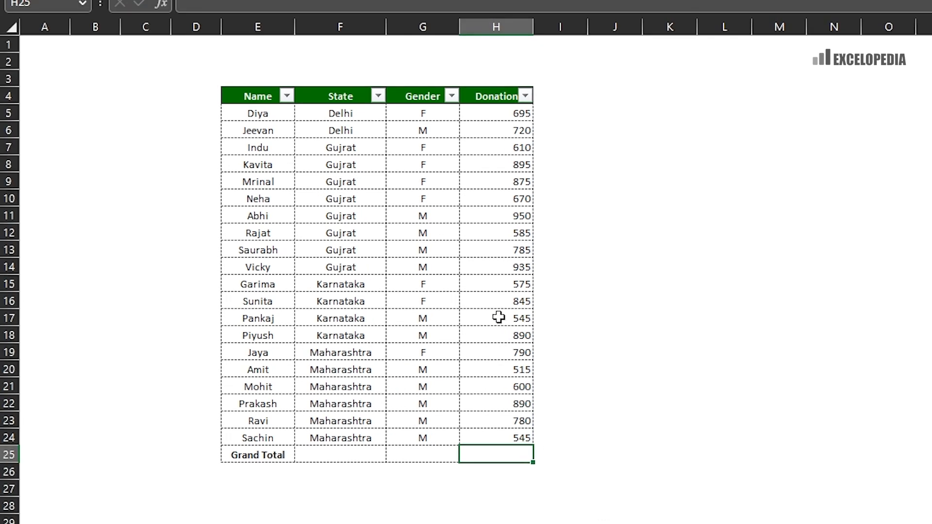
- Add Sum subtotals of Donation at each change in State, replacing existing subtotals
left_click(498, 317)
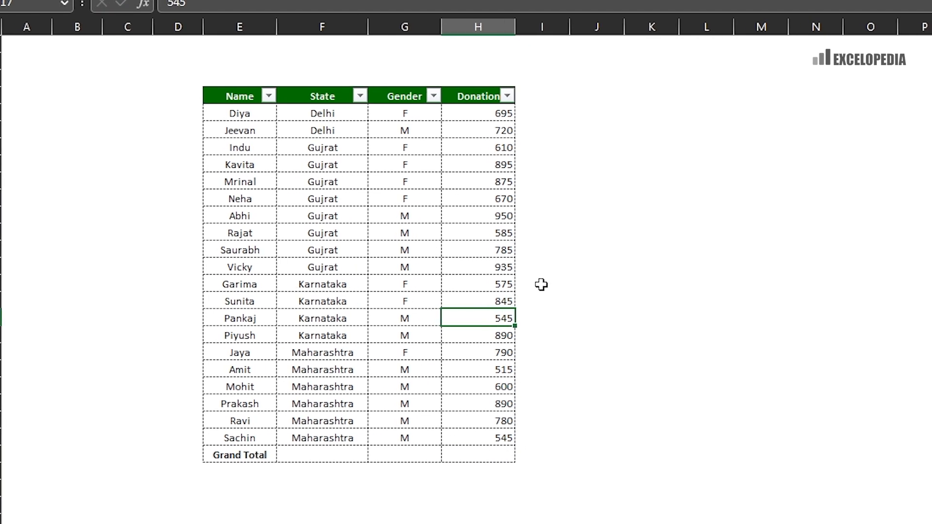
key("alt+a")
key("b")
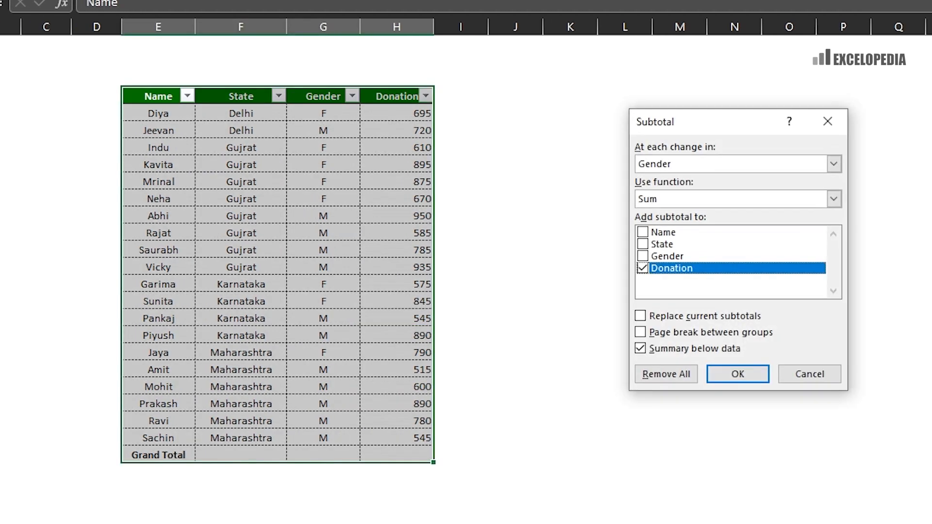
left_click(686, 166)
left_click(661, 193)
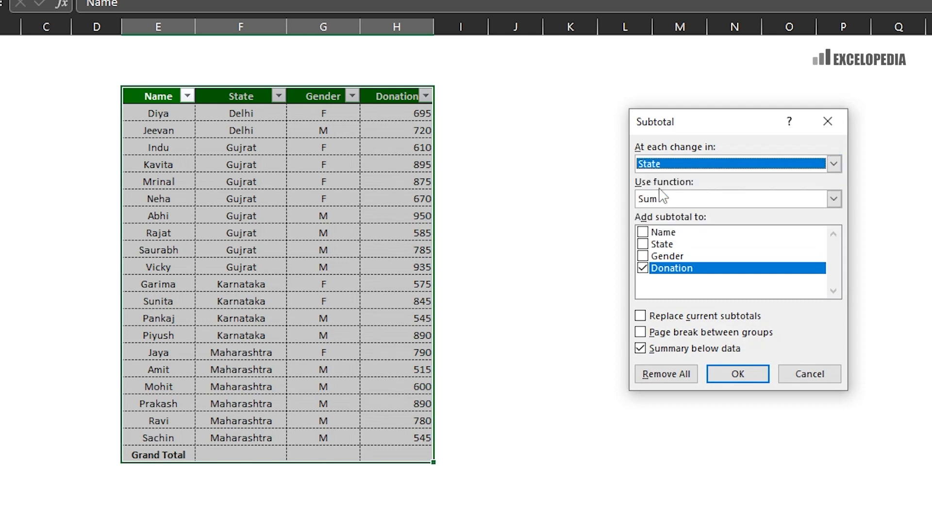
left_click(641, 316)
left_click(729, 376)
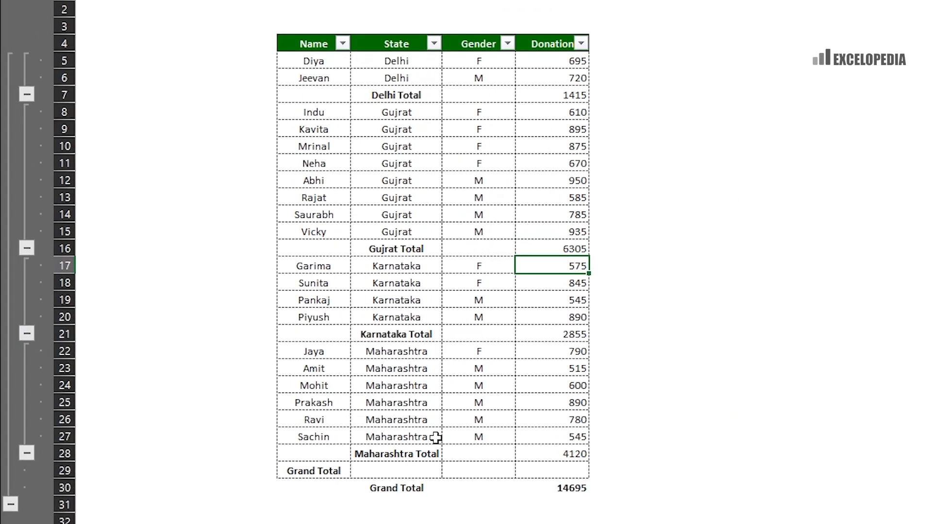
left_click(575, 505)
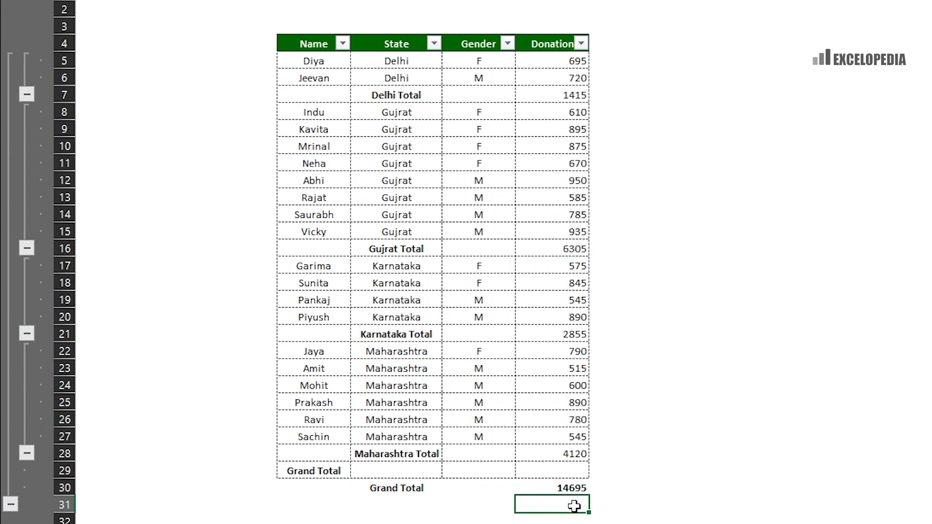
- Inspect the Delhi, Gujrat and Karnataka subtotal rows, then select the cell below Grand Total
left_click(391, 96)
left_click_drag(391, 96, 545, 92)
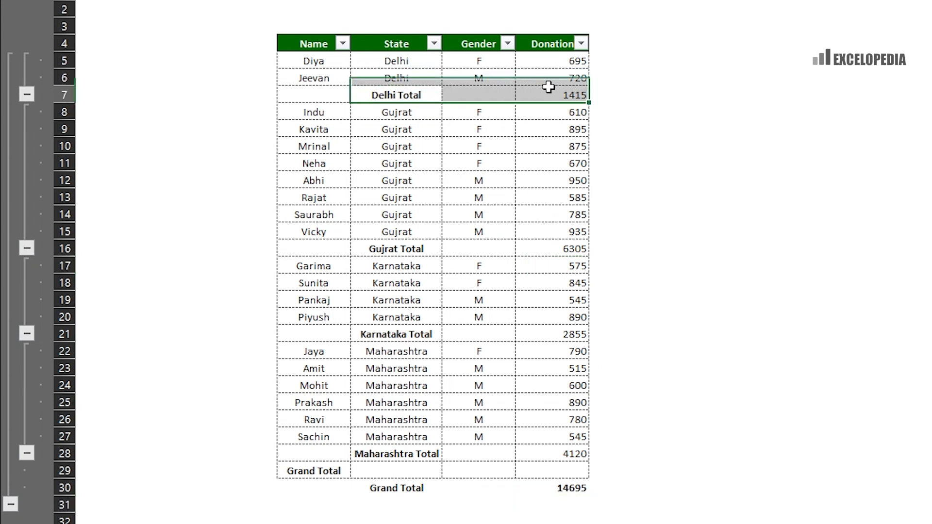
left_click_drag(377, 248, 542, 241)
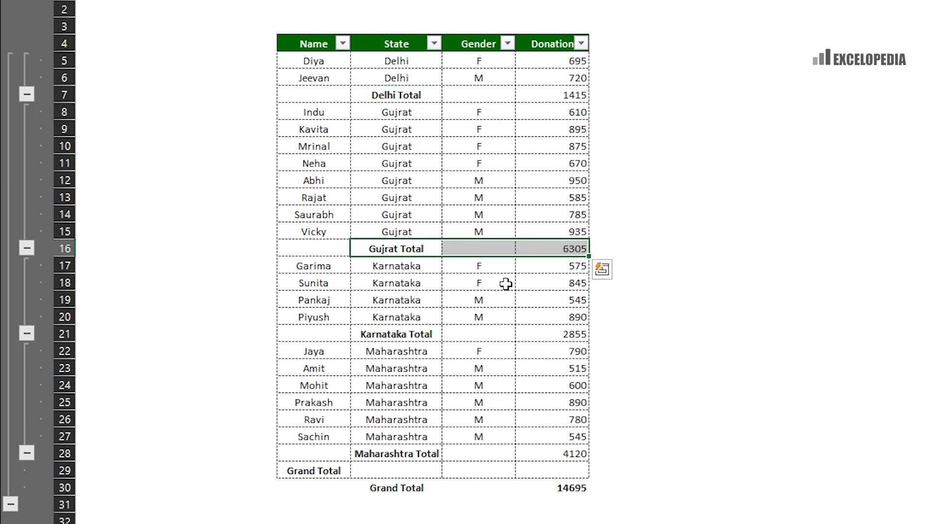
left_click_drag(375, 335, 563, 330)
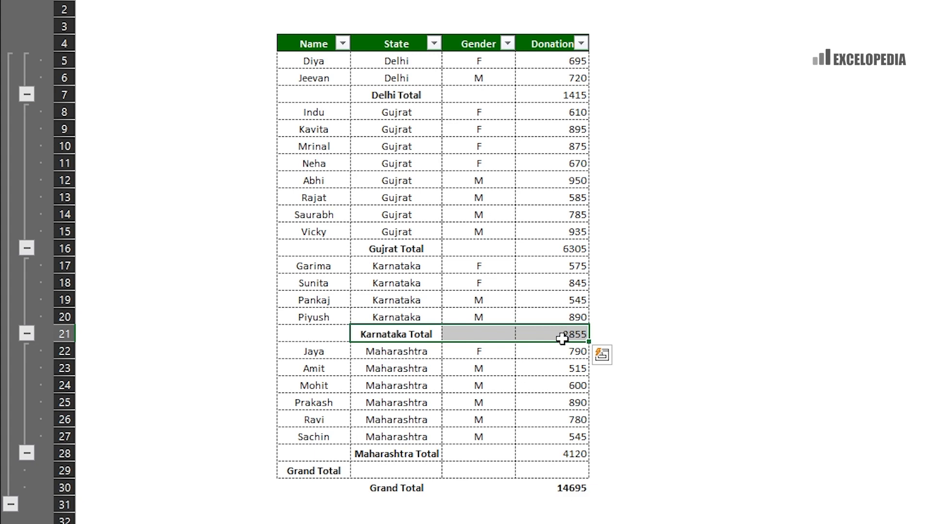
left_click_drag(384, 250, 550, 249)
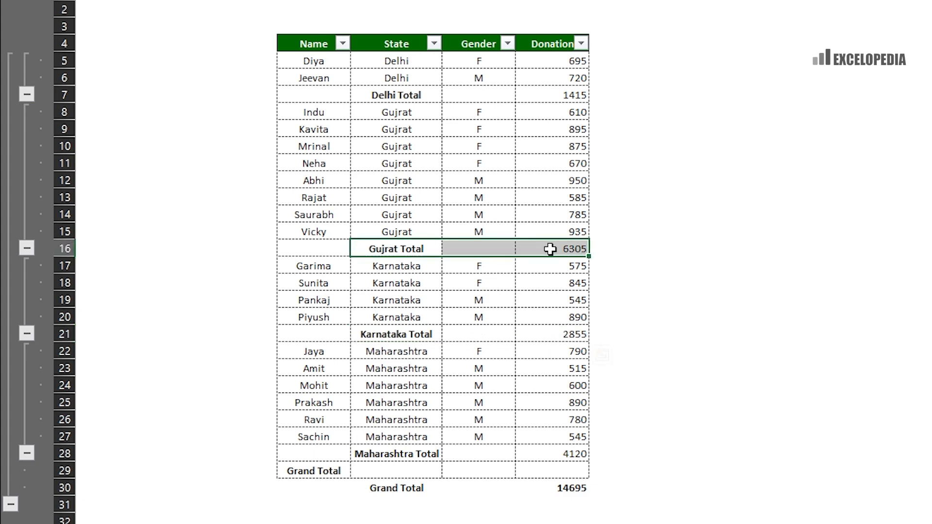
left_click(557, 518)
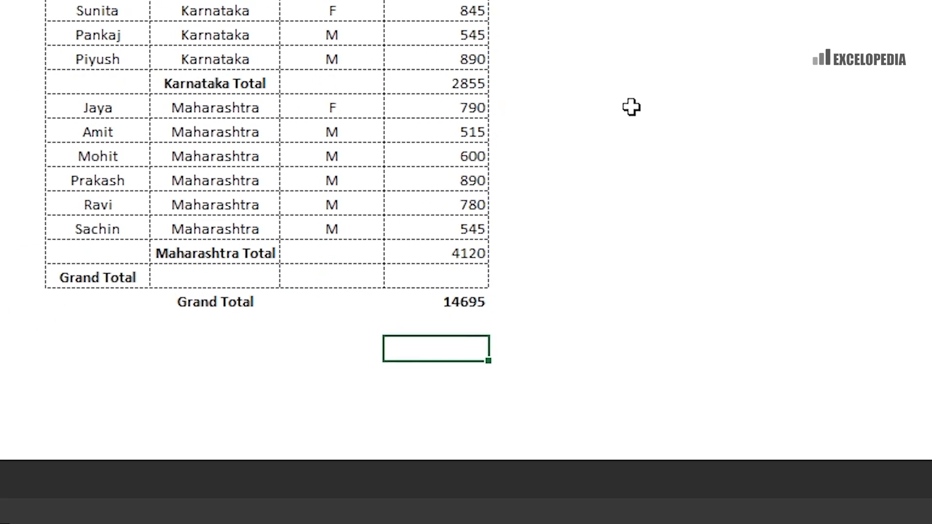
- Type =aggregate(9,0, below the Grand Total to sum while ignoring nested subtotals
type("=aggre")
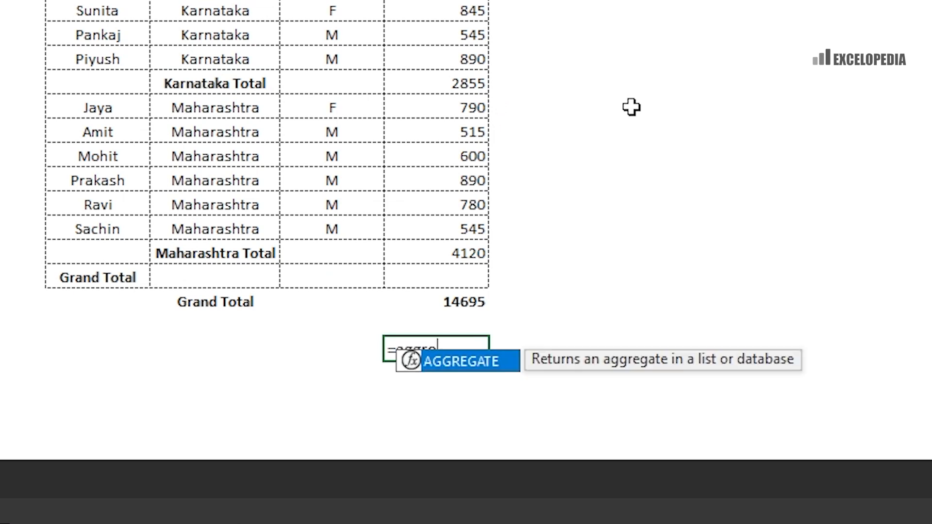
type("gate(")
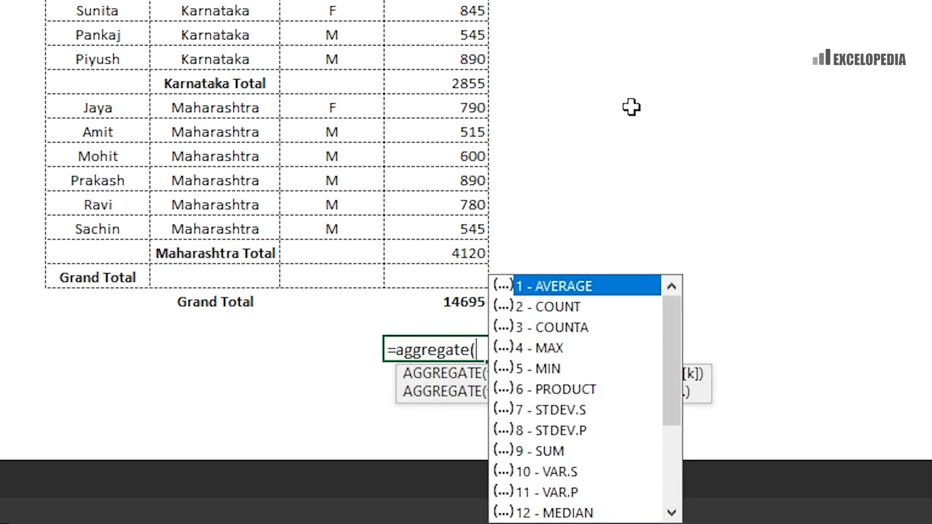
type("9,")
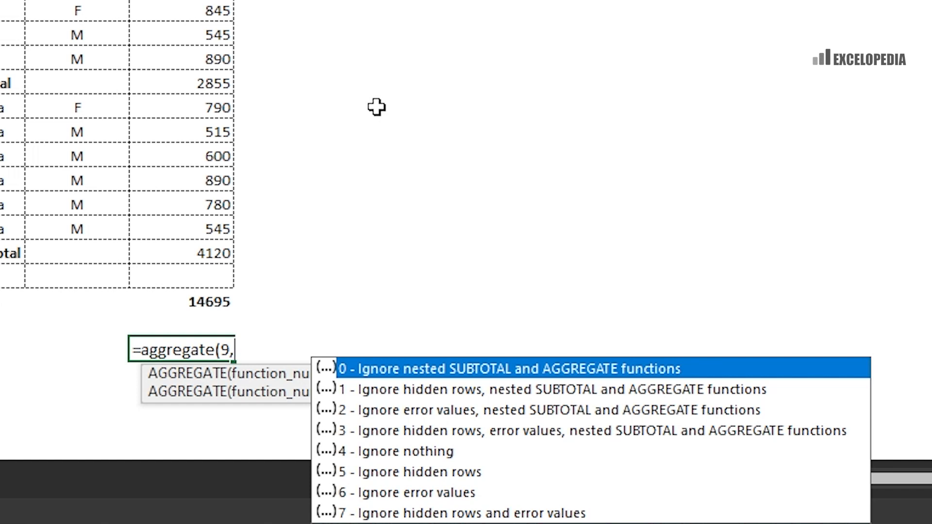
double_click(483, 369)
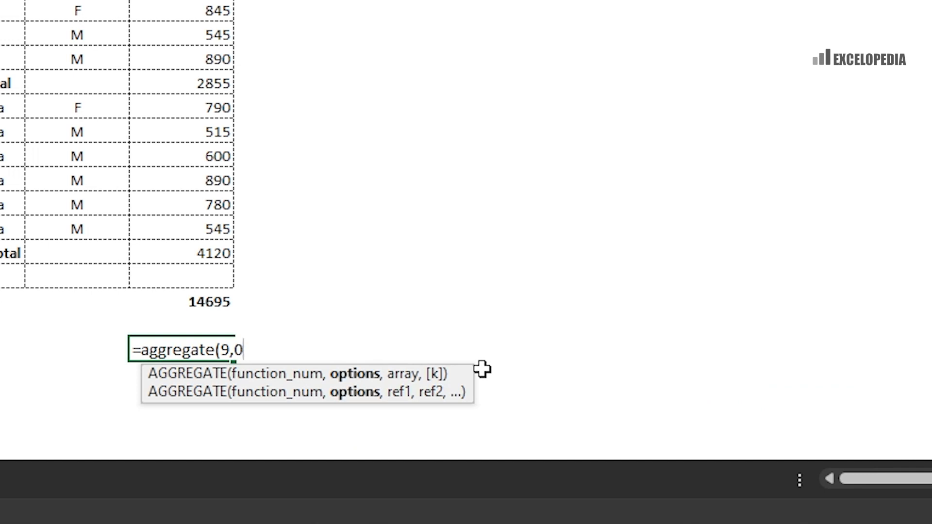
type(",")
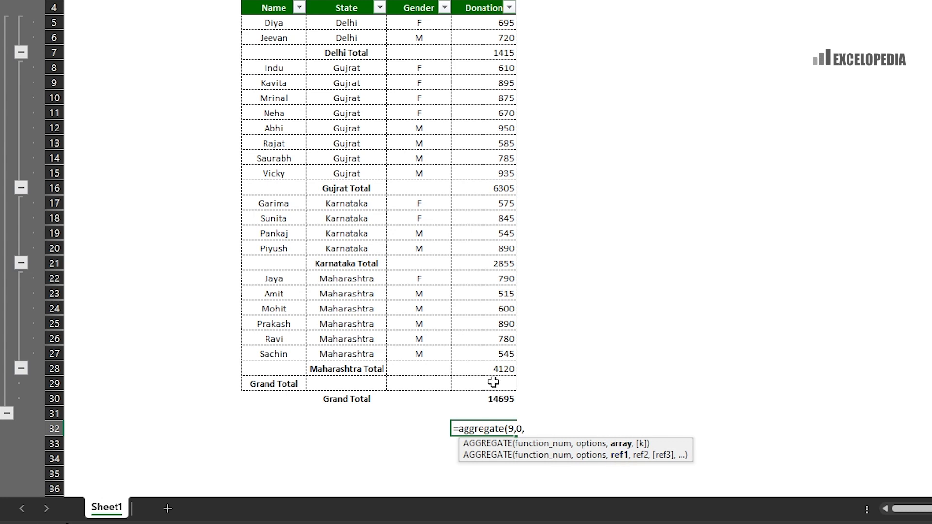
left_click(492, 351)
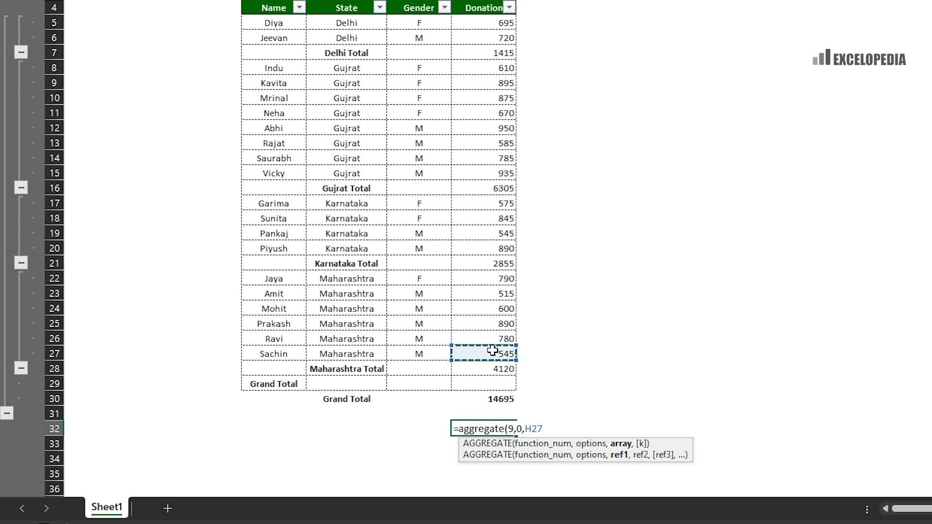
type(",")
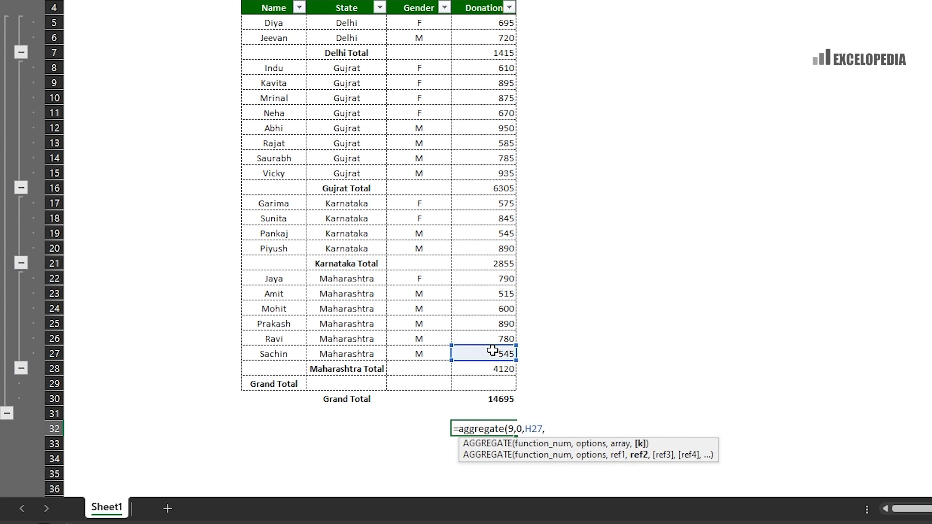
left_click(503, 338)
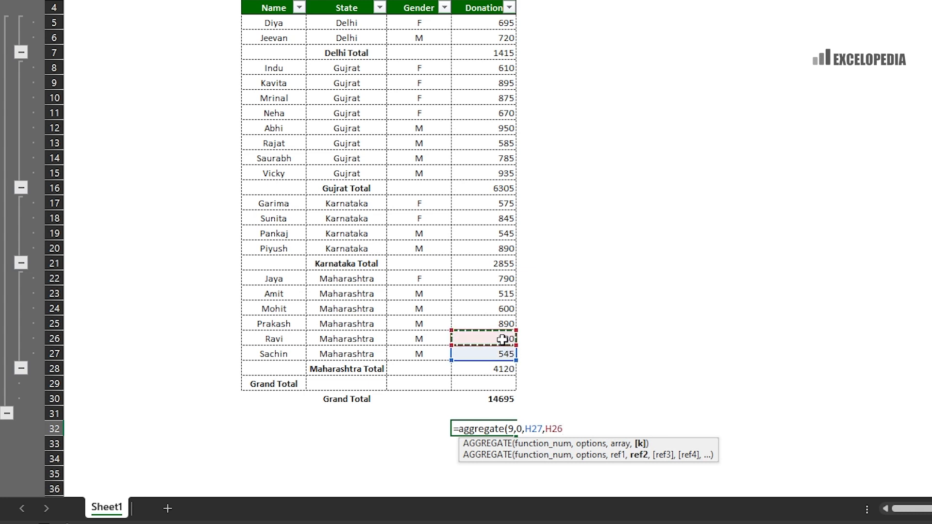
type(",")
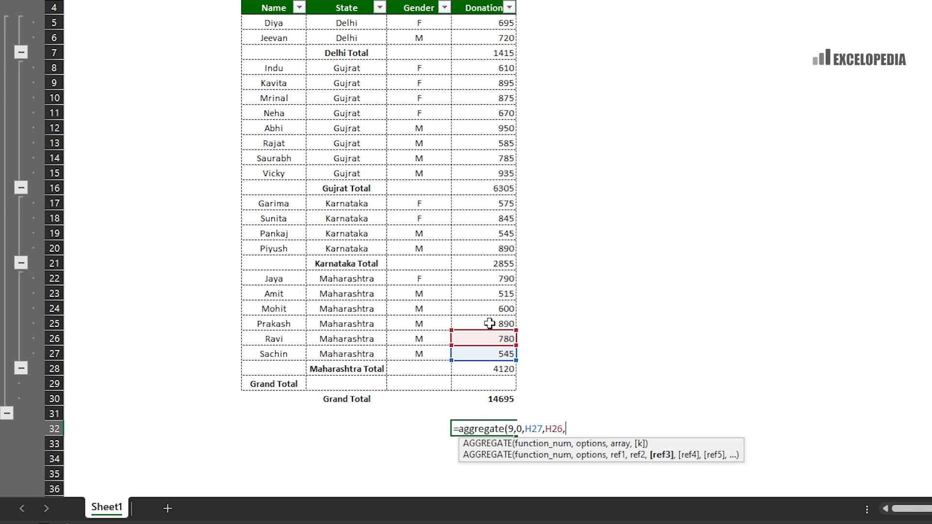
left_click(489, 323)
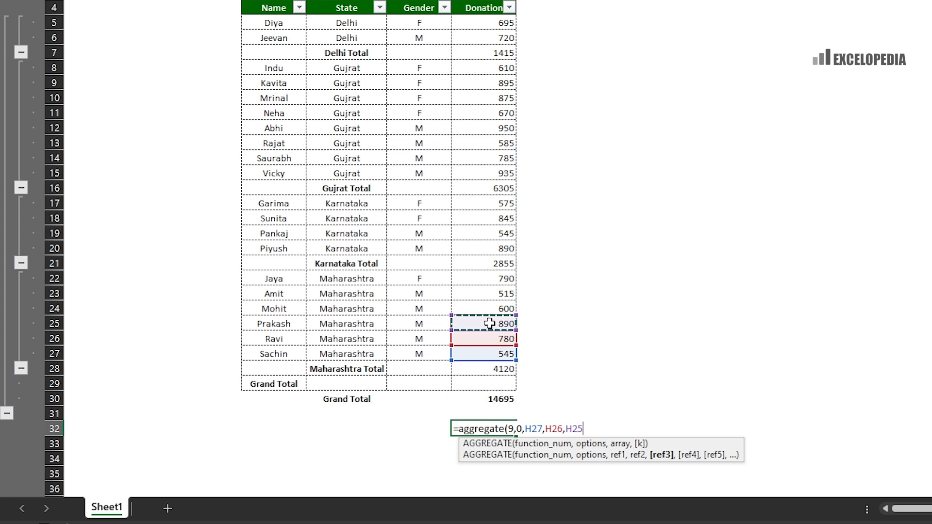
key("BackSpace")
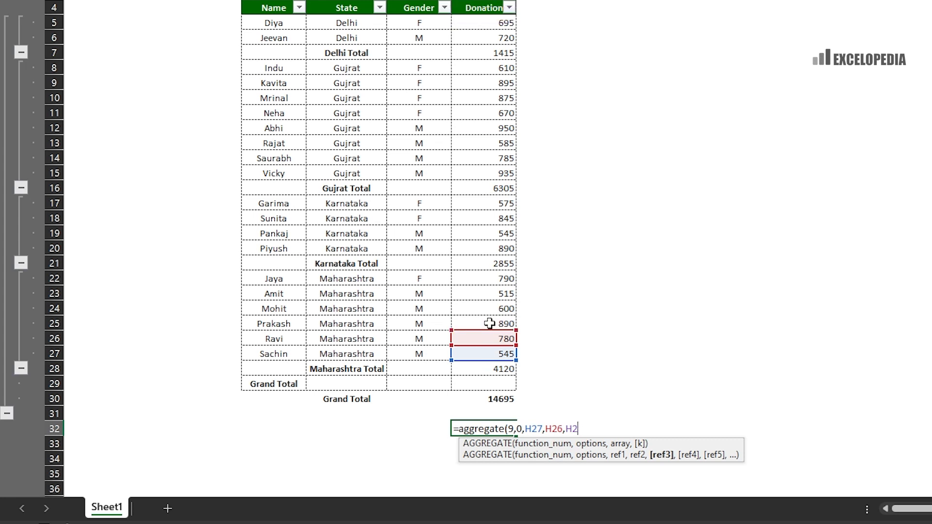
key("BackSpace")
key("BackSpace")
key("BackSpace")
key("BackSpace")
key("BackSpace")
key("BackSpace")
key("BackSpace")
key("BackSpace")
key("BackSpace")
key("BackSpace")
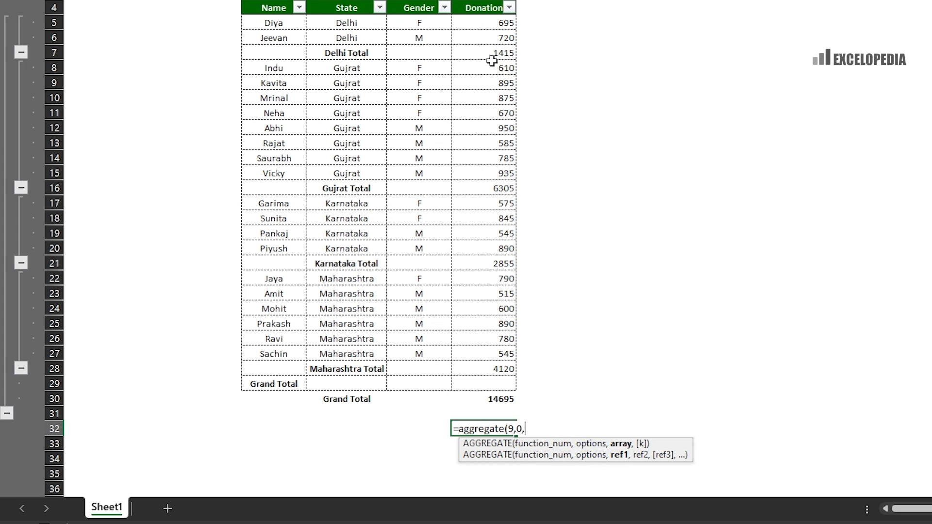
- Complete =AGGREGATE(9,0,H5:H28) and compare its 14695 result against the state subtotals
left_click_drag(470, 21, 465, 376)
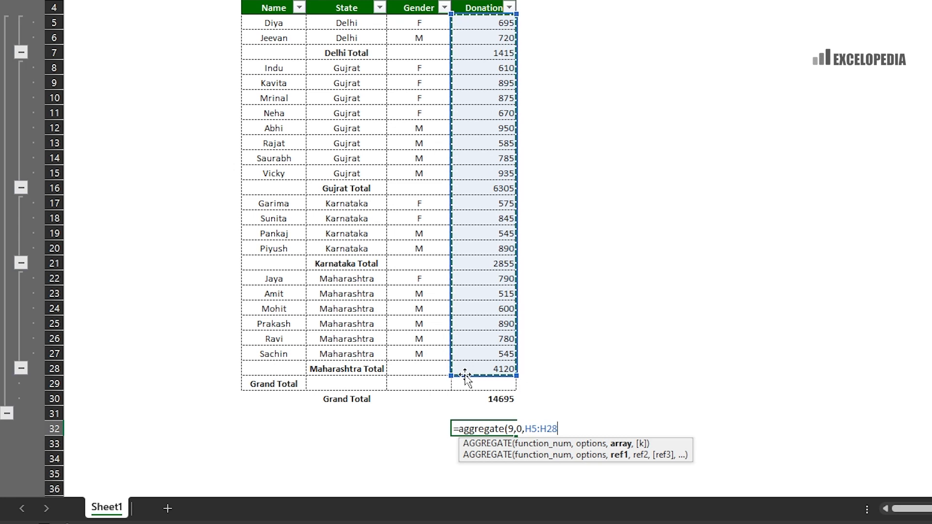
type(")")
key("Return")
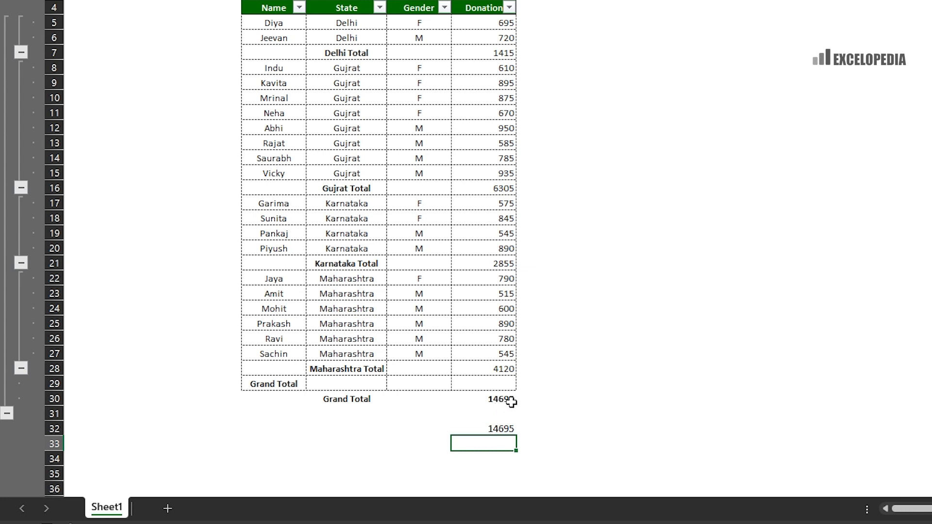
key("Up")
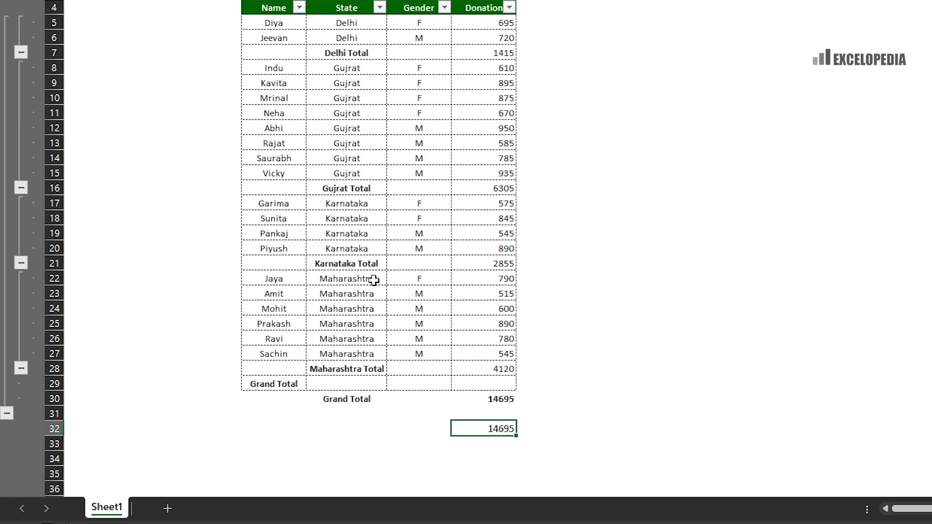
left_click_drag(478, 278, 491, 354)
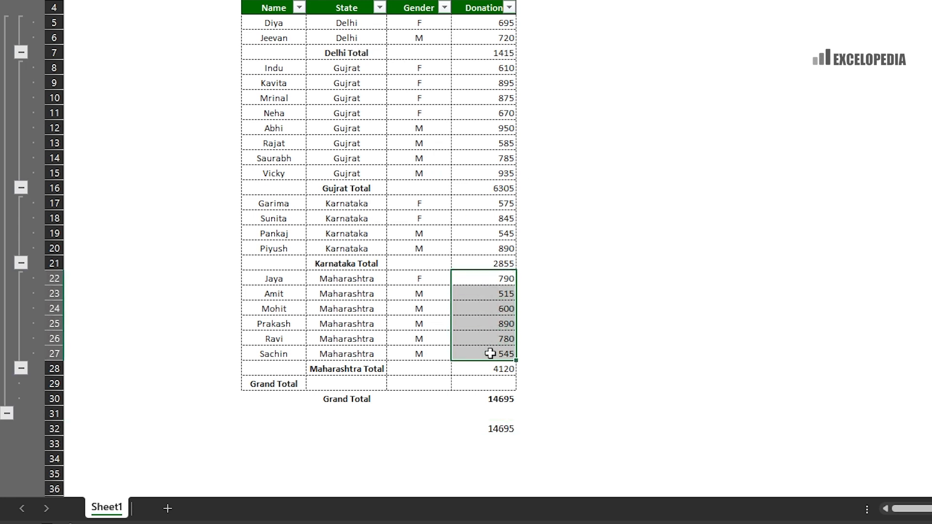
left_click_drag(495, 203, 497, 261)
left_click(482, 427)
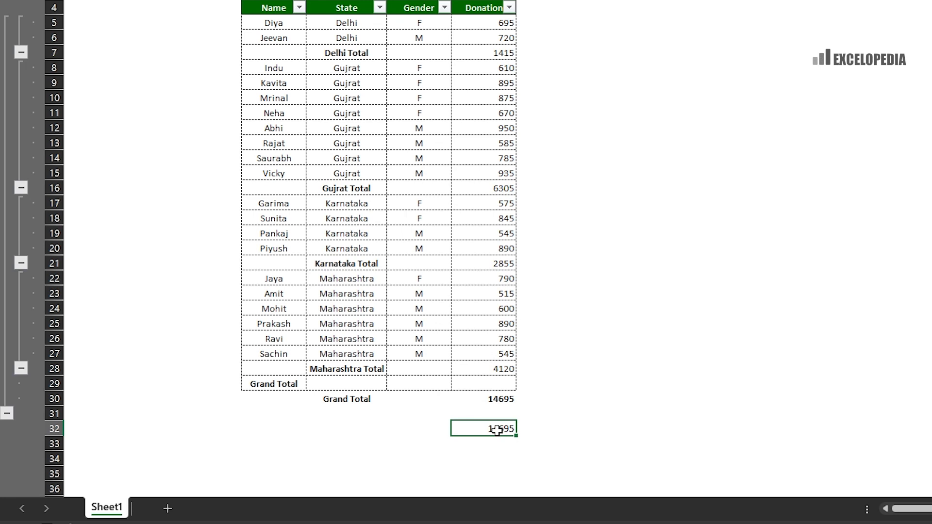
- Edit H32 to =AGGREGATE(9,1,H5:H28), also ignoring hidden rows; result stays 14695
key("F2")
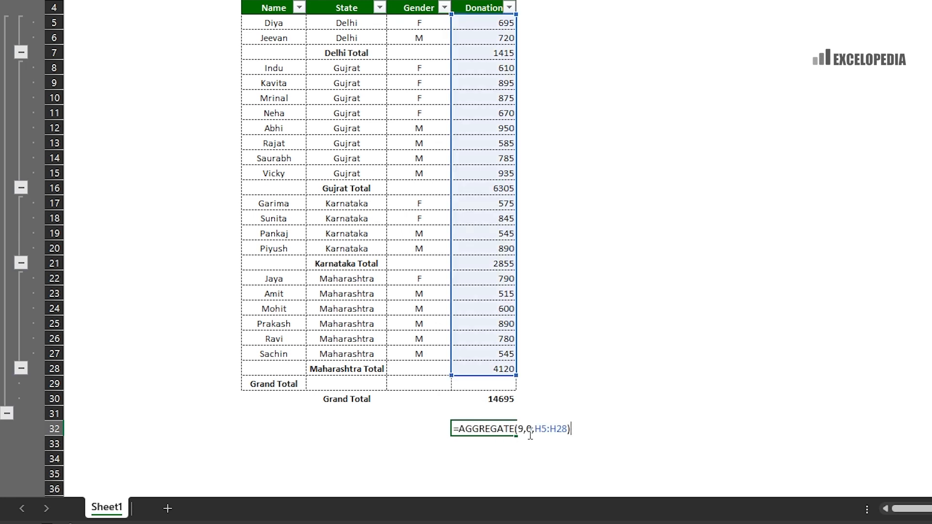
key("BackSpace")
key("BackSpace")
key("BackSpace")
key("BackSpace")
key("BackSpace")
key("BackSpace")
key("BackSpace")
key("BackSpace")
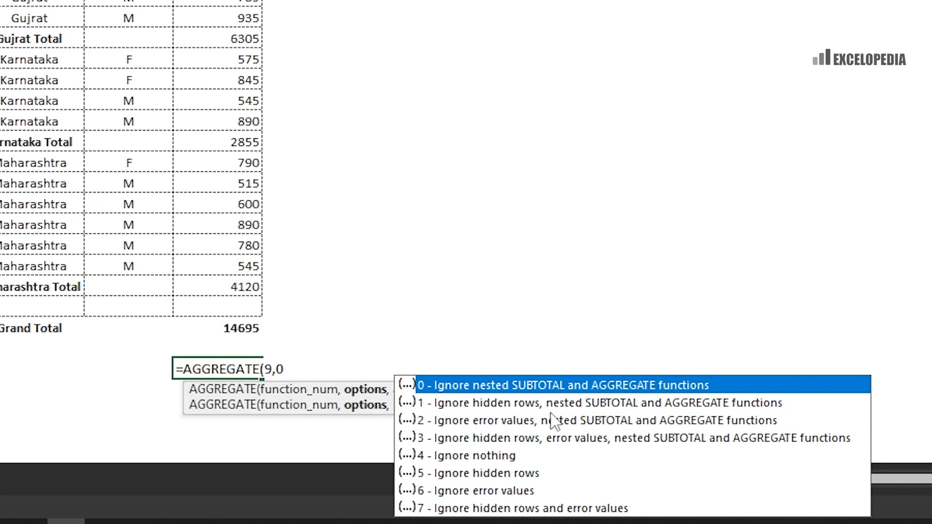
key("BackSpace")
key("Down")
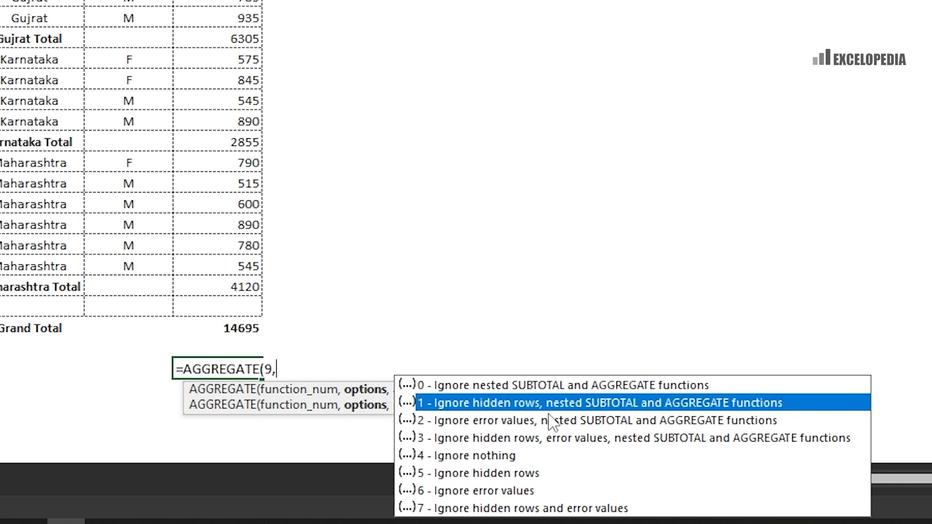
key("Tab")
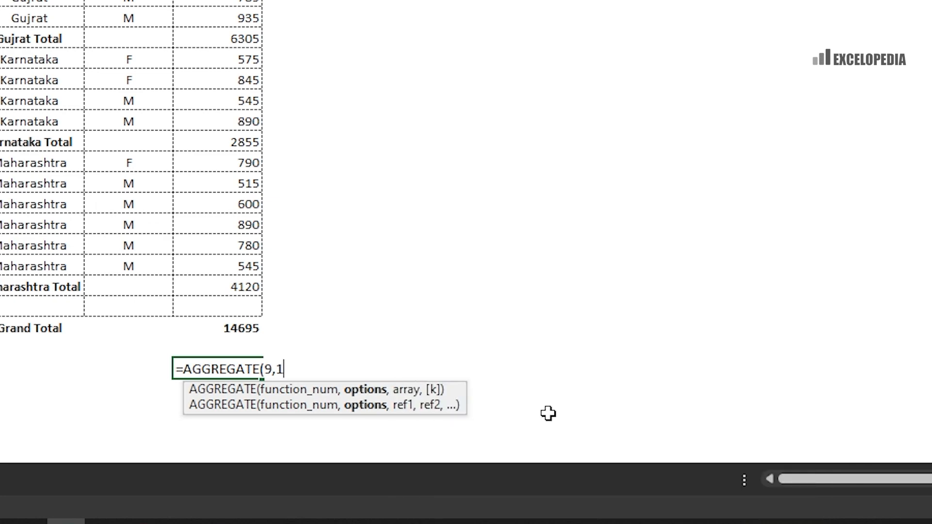
type(",")
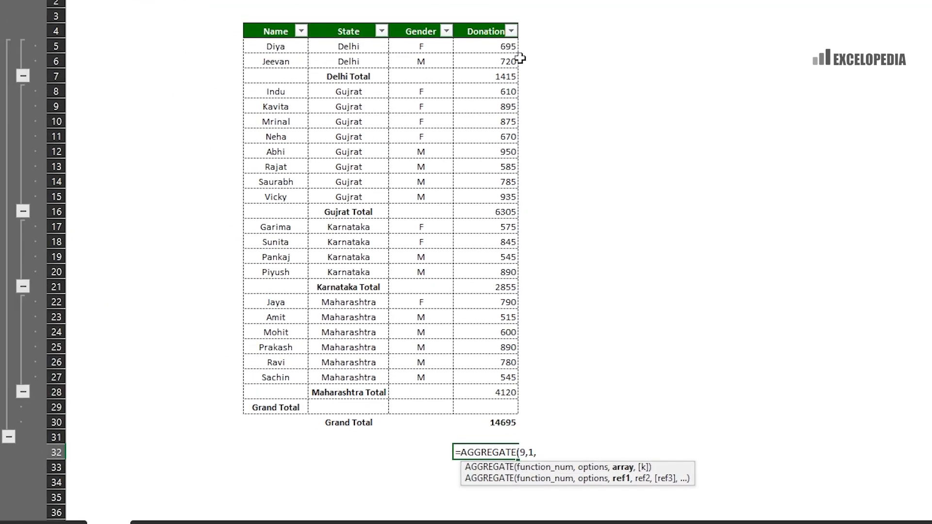
left_click_drag(509, 46, 509, 394)
type(")")
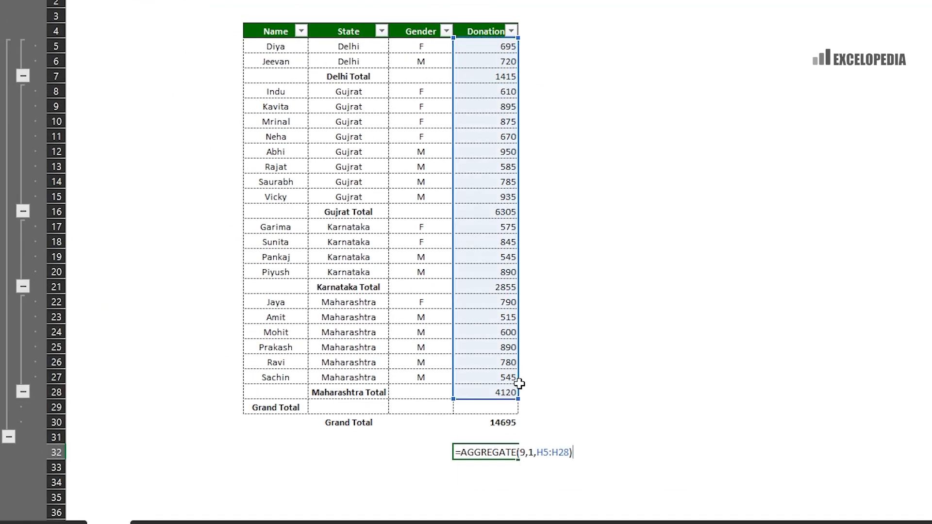
key("Return")
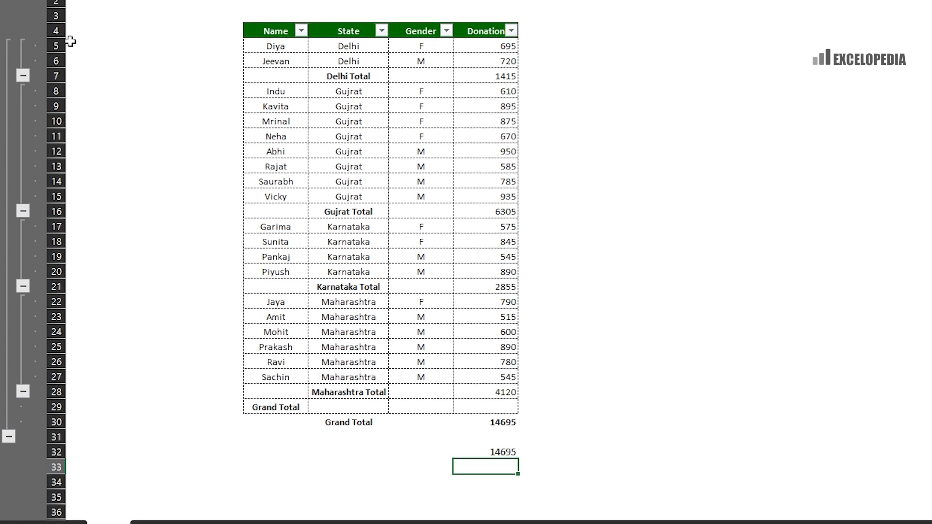
left_click_drag(56, 45, 54, 76)
right_click(53, 61)
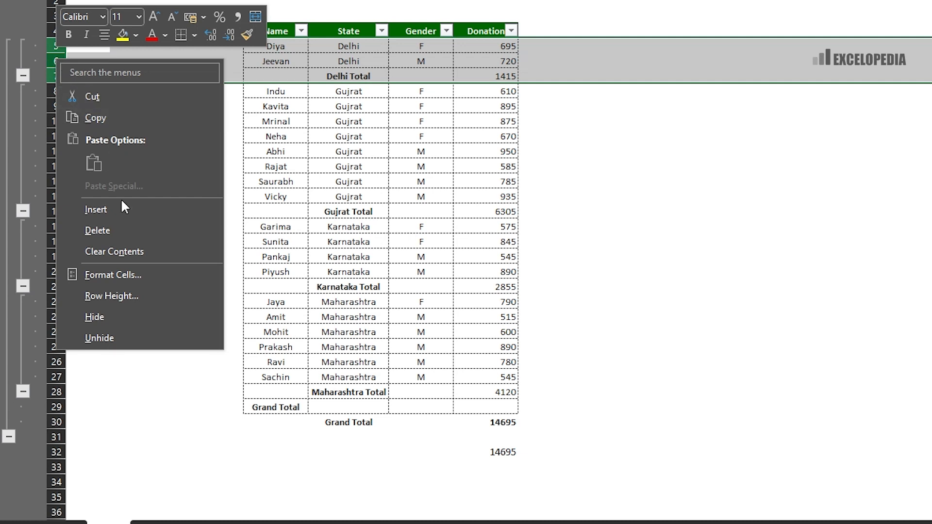
left_click(94, 319)
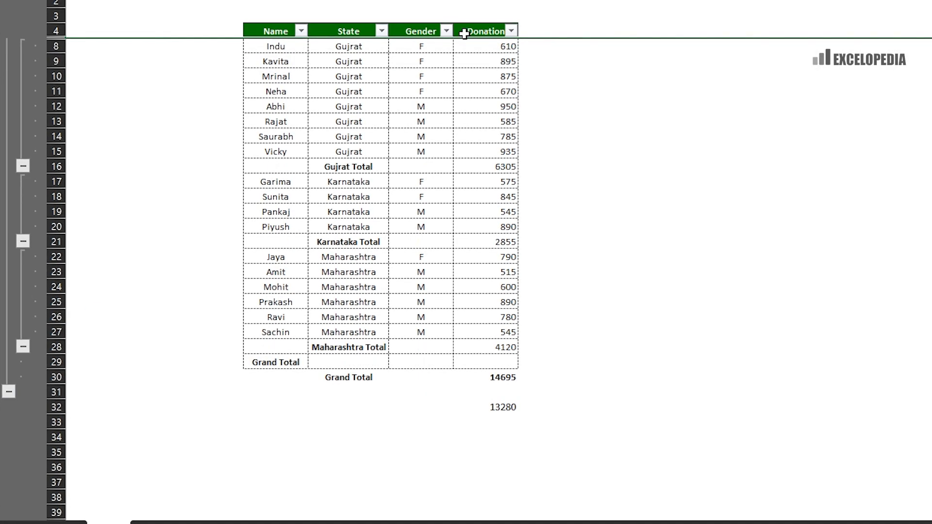
left_click(503, 406)
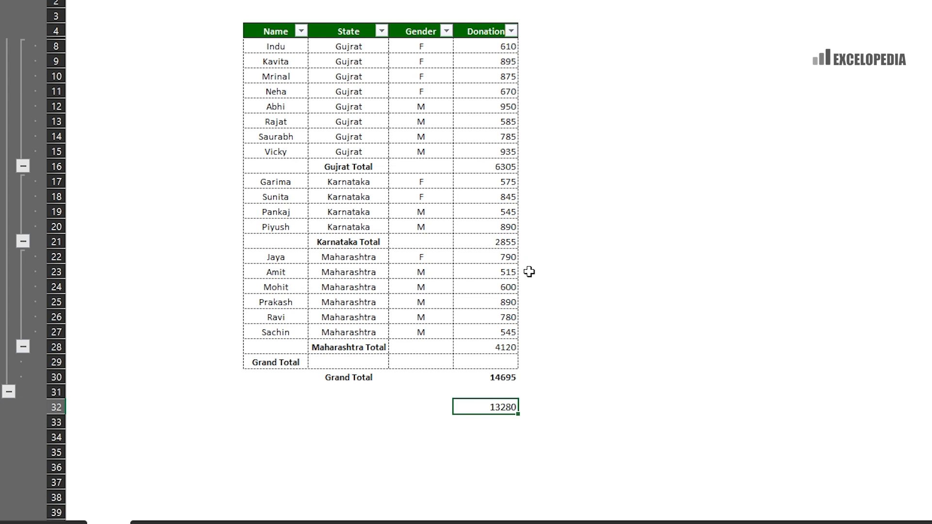
left_click(492, 381)
key("ctrl+b")
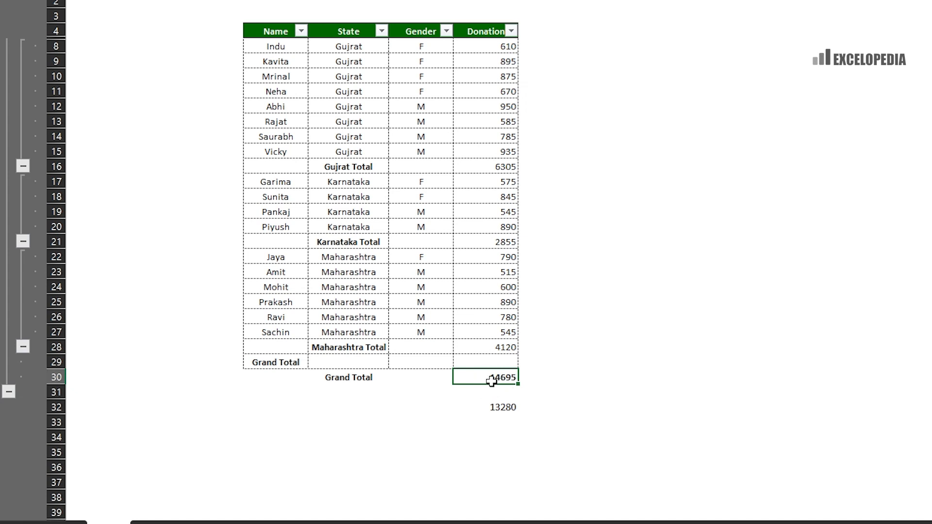
left_click(496, 410)
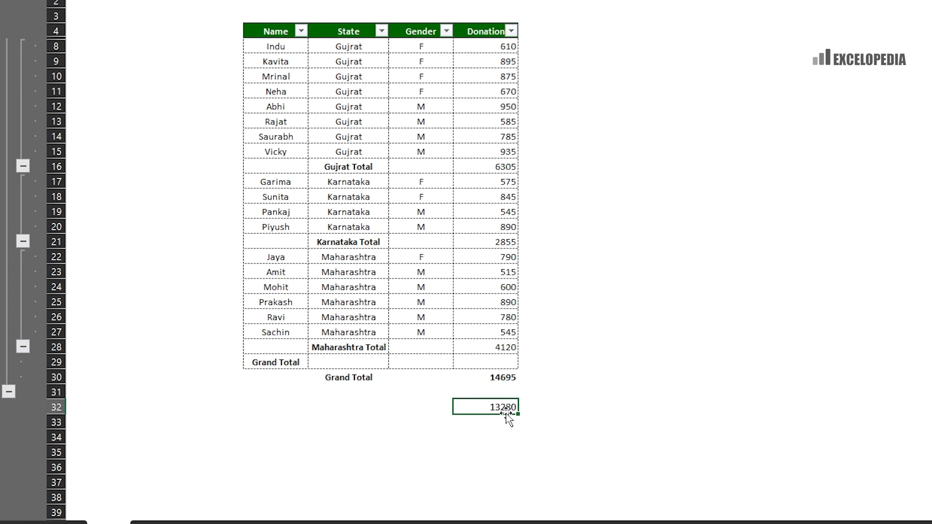
left_click_drag(55, 30, 56, 46)
right_click(55, 46)
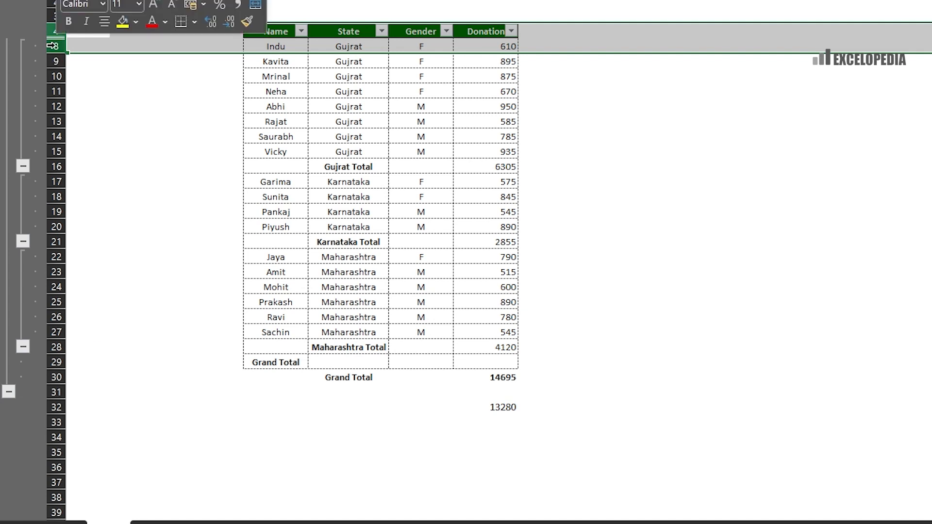
left_click(99, 324)
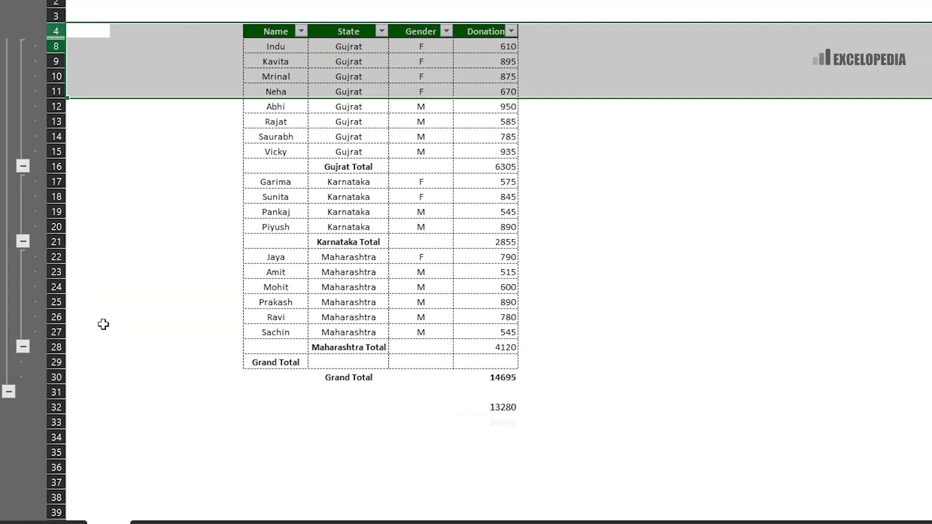
left_click(372, 89)
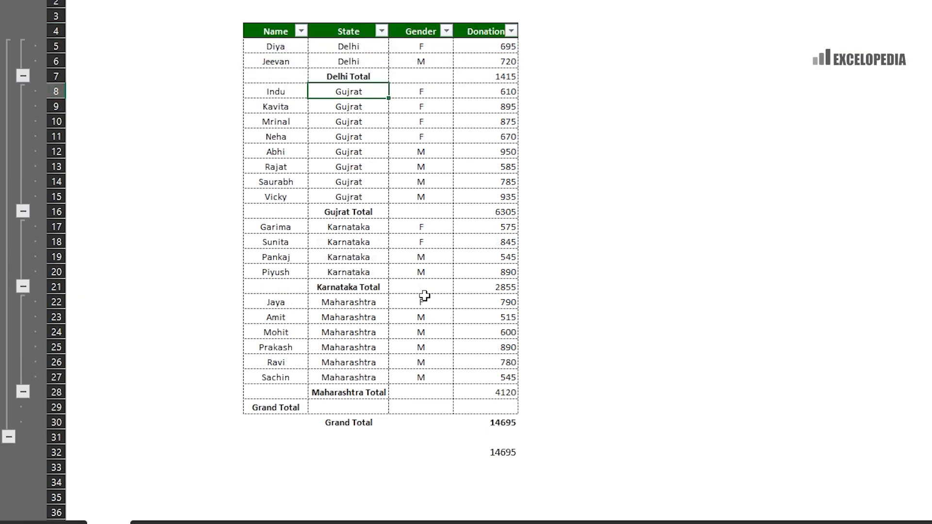
left_click(511, 447)
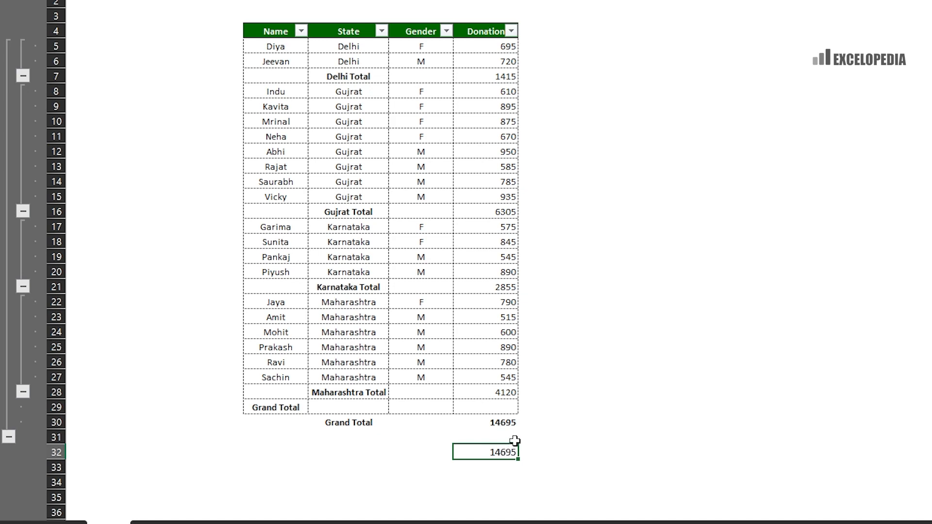
- Replace H32 with =AGGREGATE(9,2,H5:H28) so error values are ignored too
key("Delete")
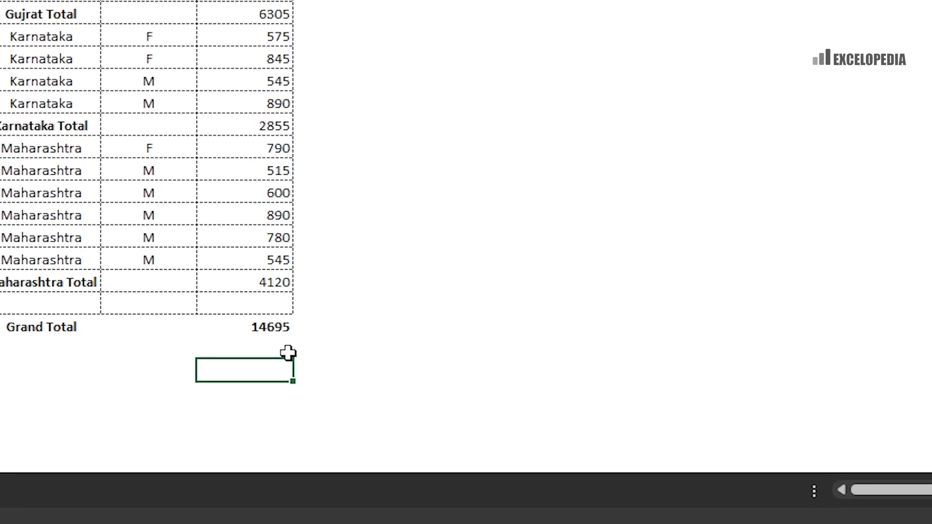
type("=")
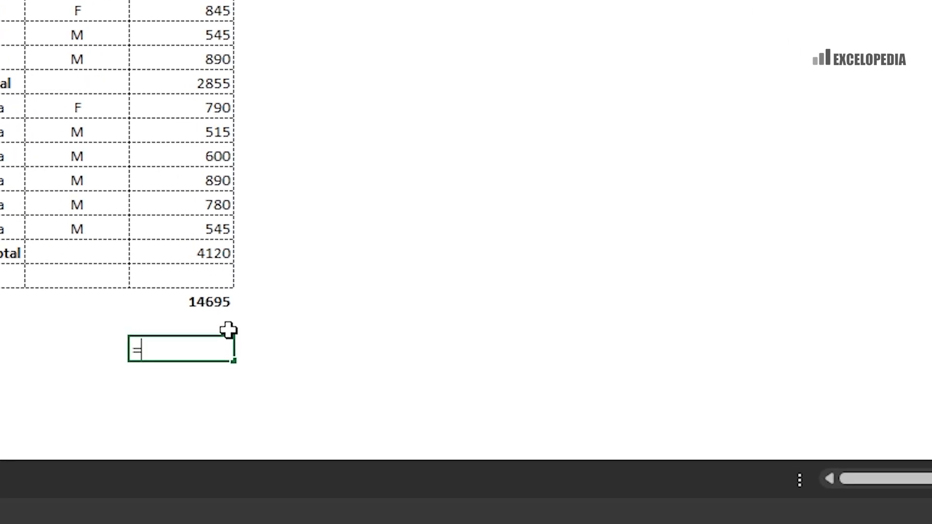
type("agrregate(")
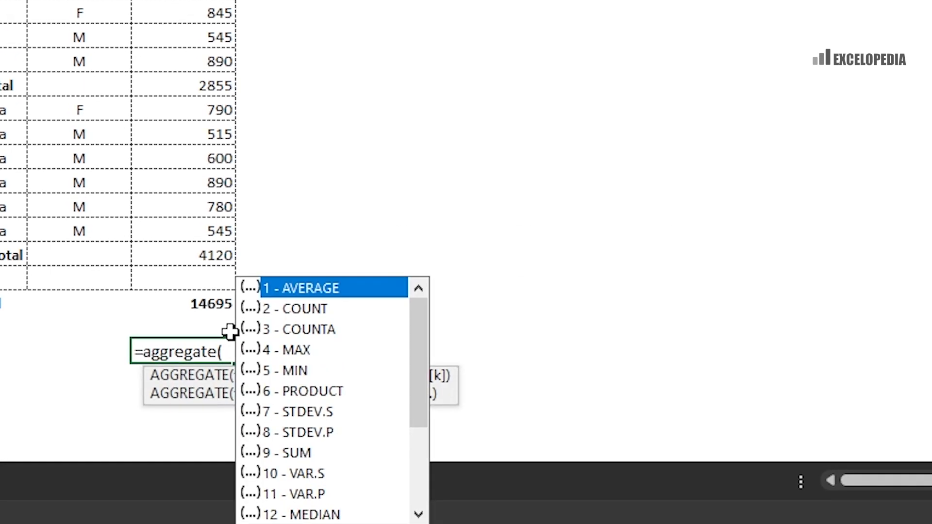
type("9,")
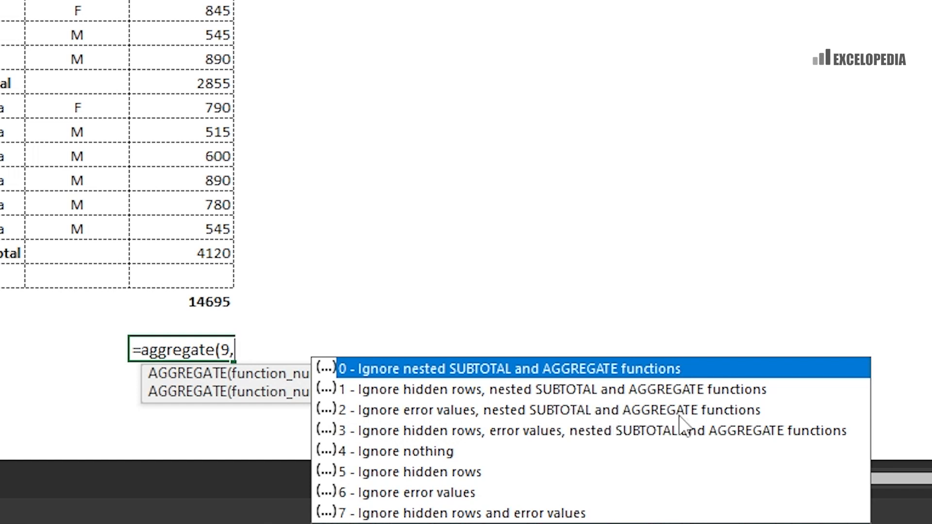
type("2,")
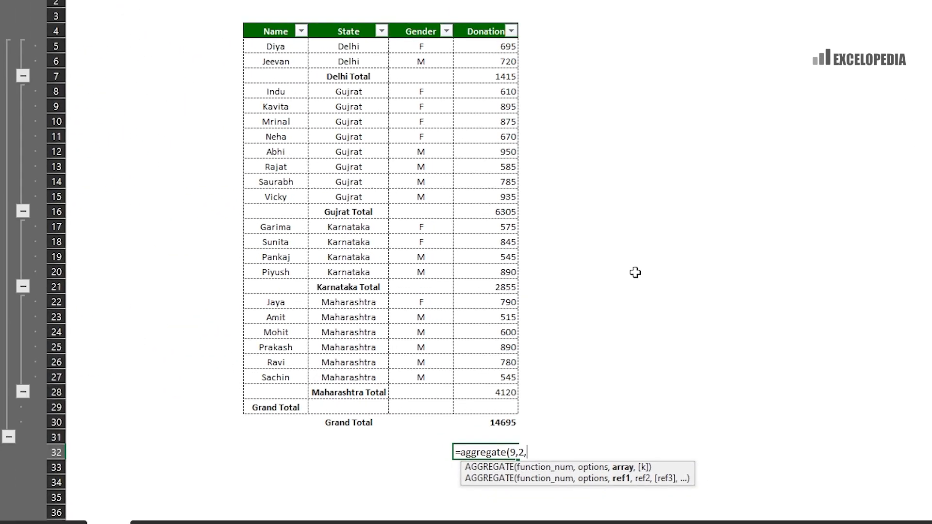
left_click_drag(491, 47, 505, 391)
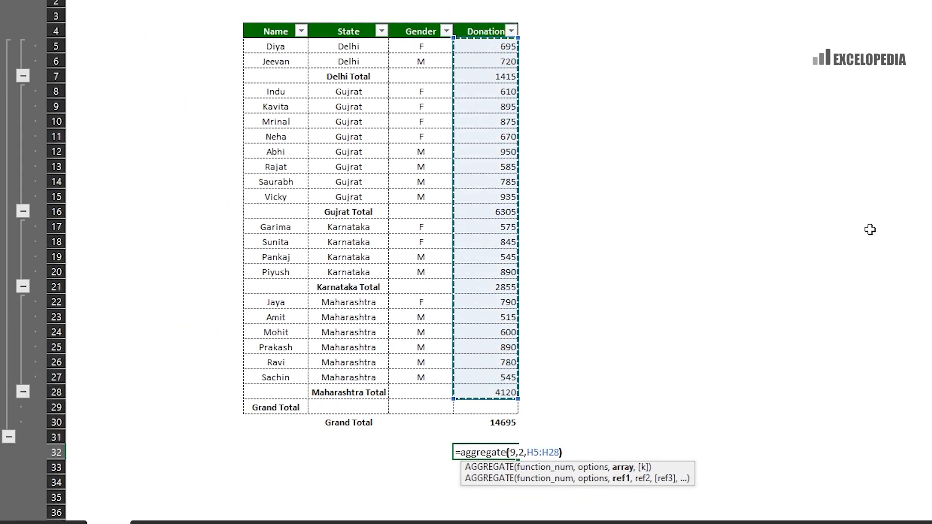
type(")")
key("Return")
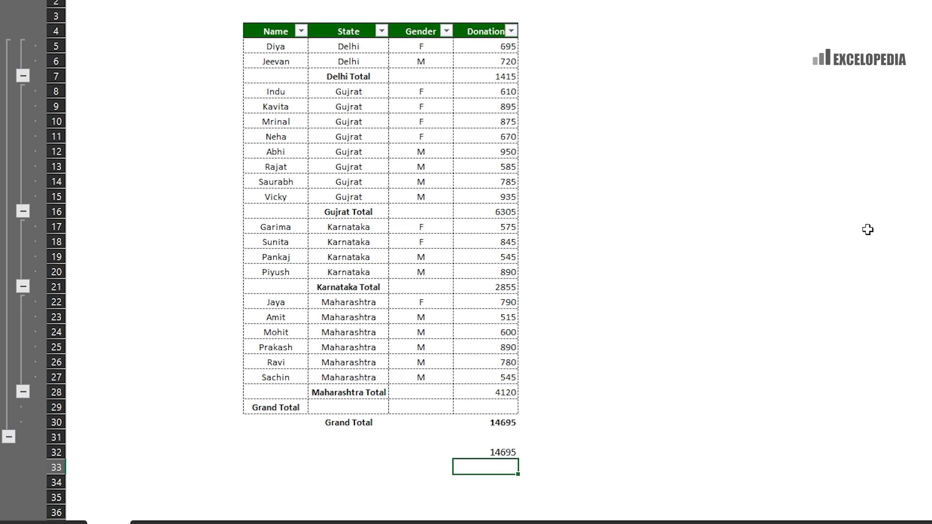
- Enter #N/A as the H12 donation, note H32 shows 13745, then clear H32
left_click(498, 148)
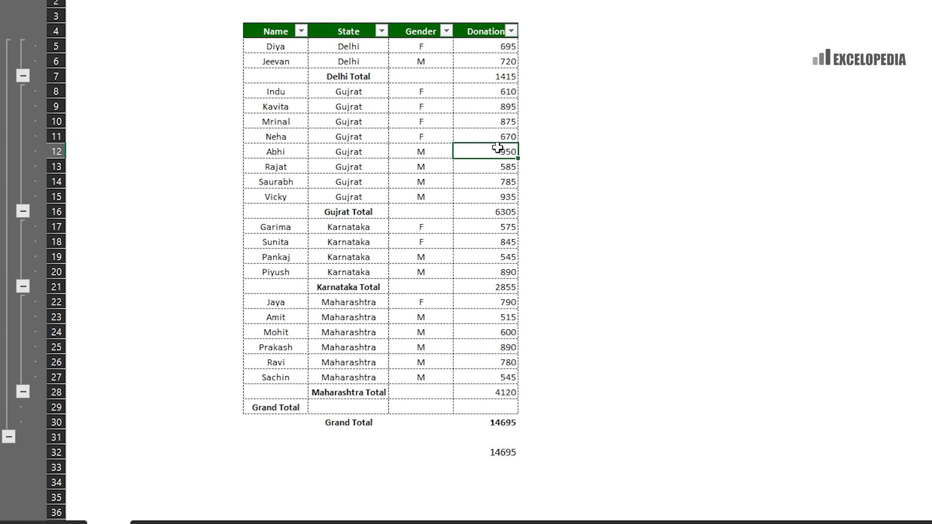
type("#N/A")
key("Return")
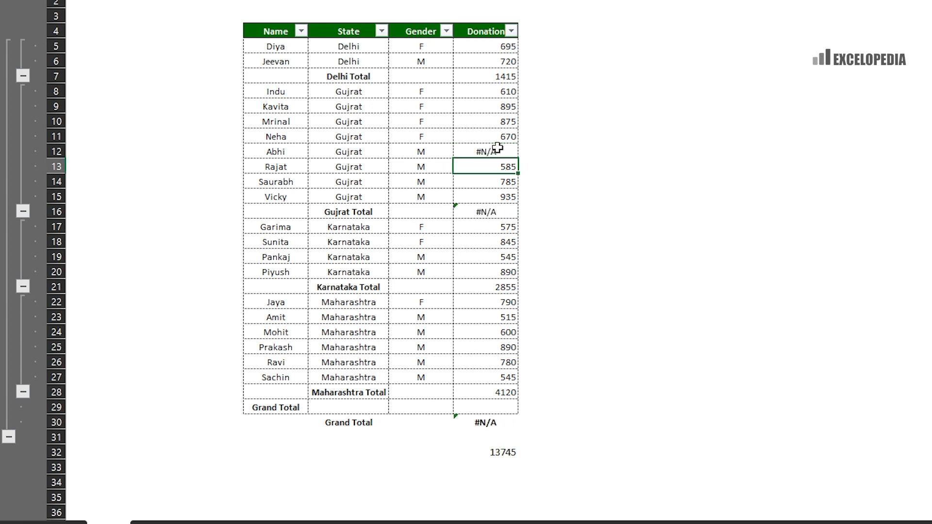
left_click(507, 451)
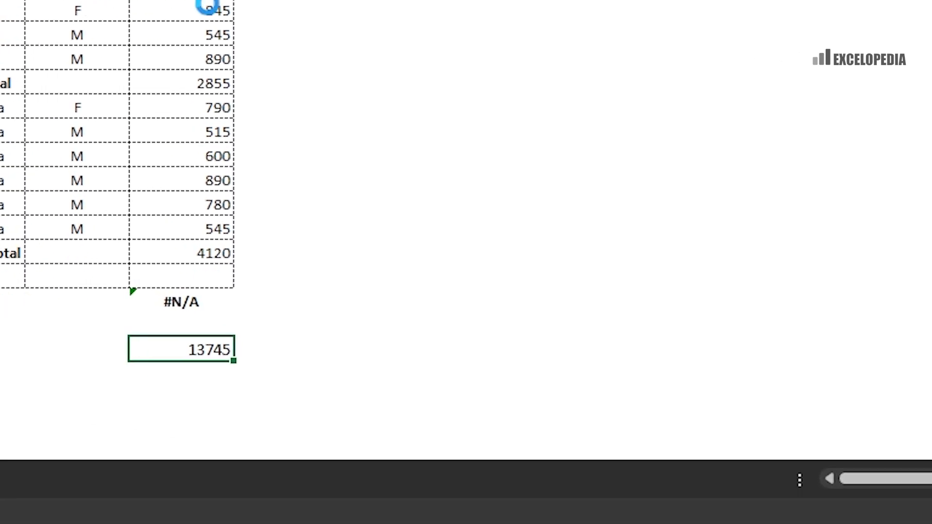
key("Delete")
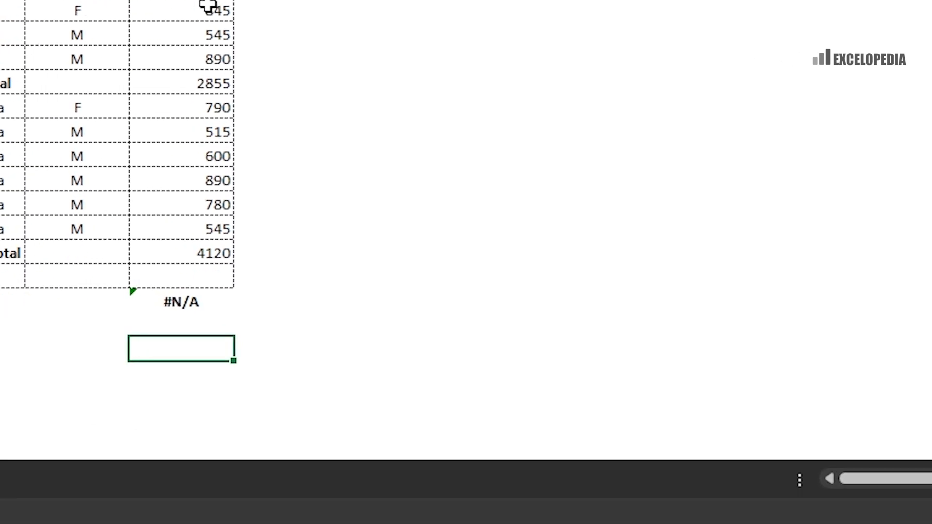
- Enter =AGGREGATE(9,3,H5:H28) in H32 to sum the donations, returning 13745
type("=aggre")
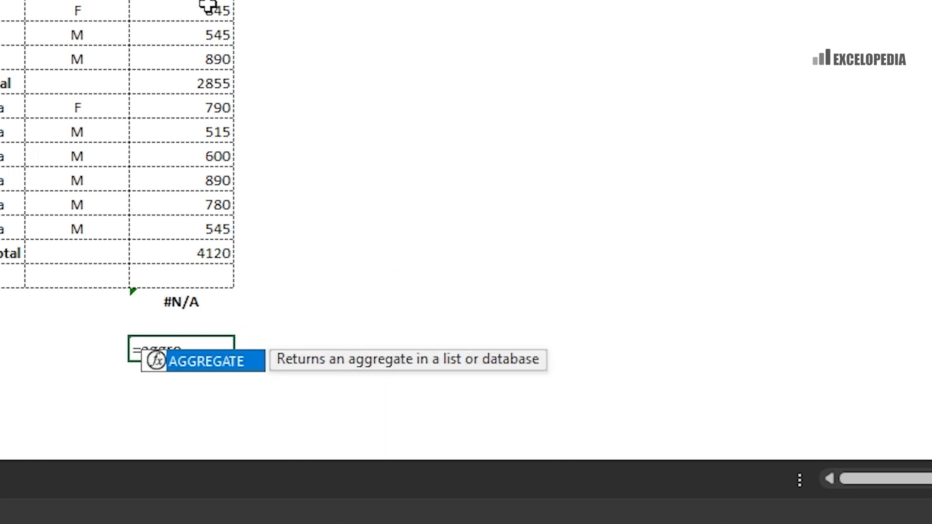
type("gate(9")
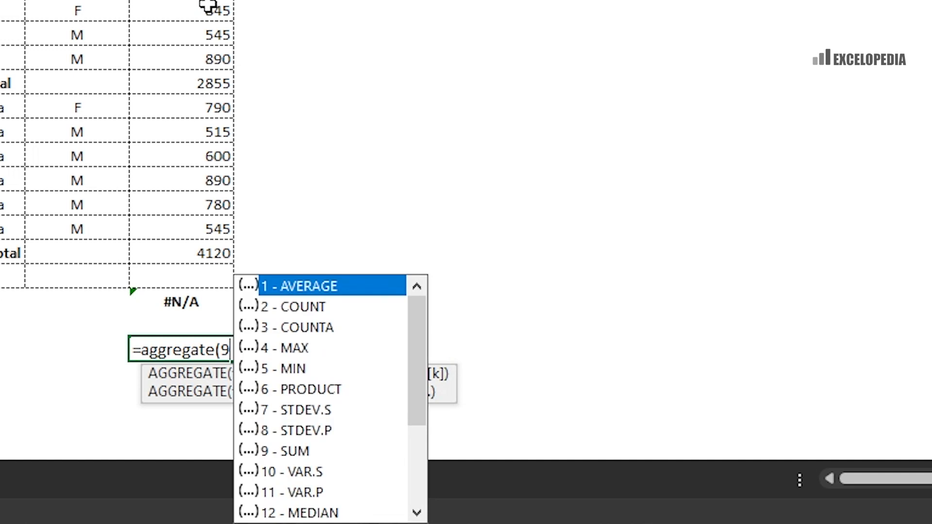
type(",")
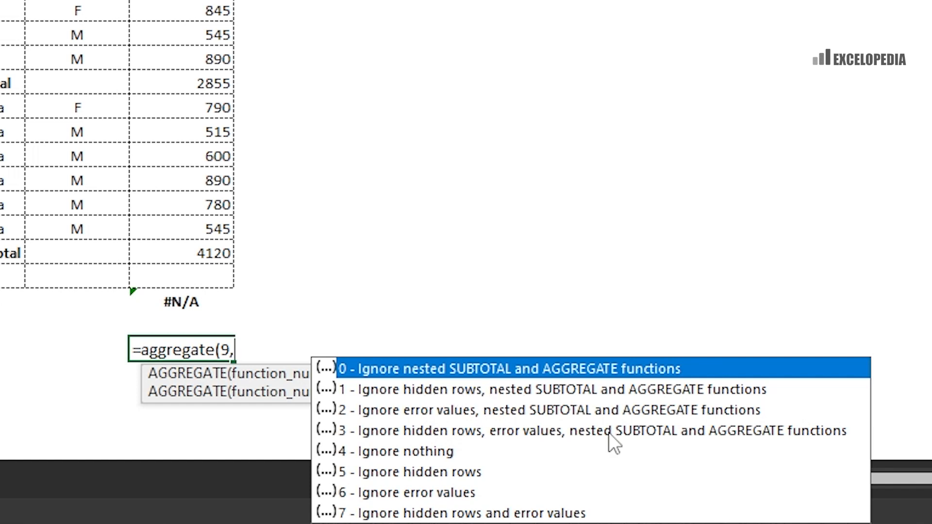
type("3,")
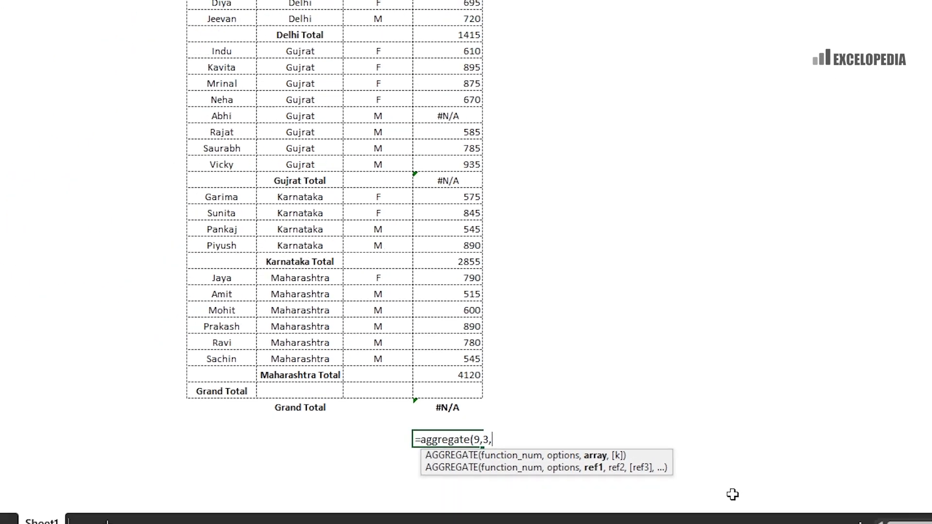
left_click_drag(424, 4, 448, 376)
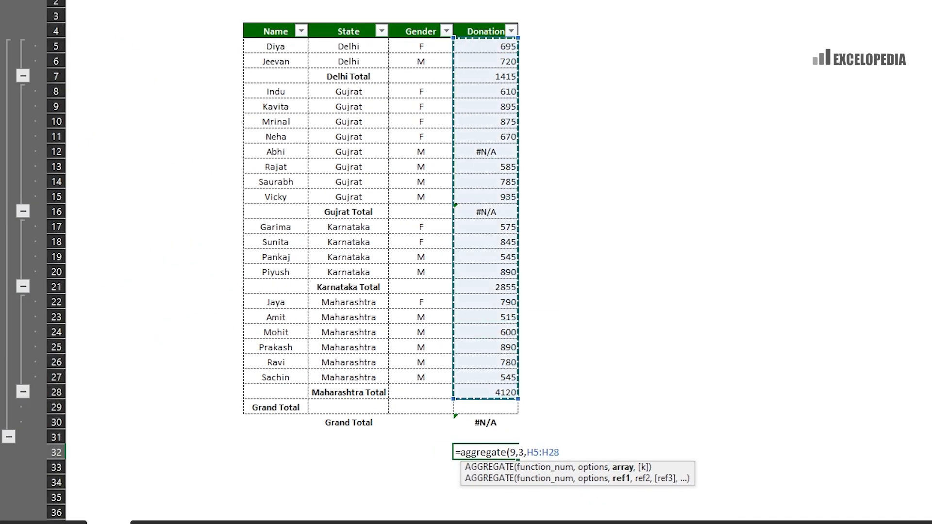
type(")")
key("Return")
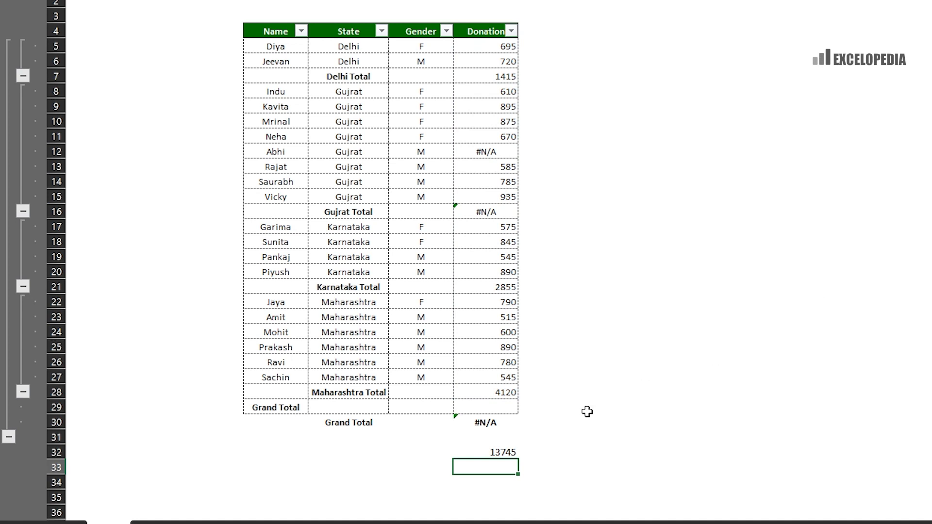
left_click(501, 153)
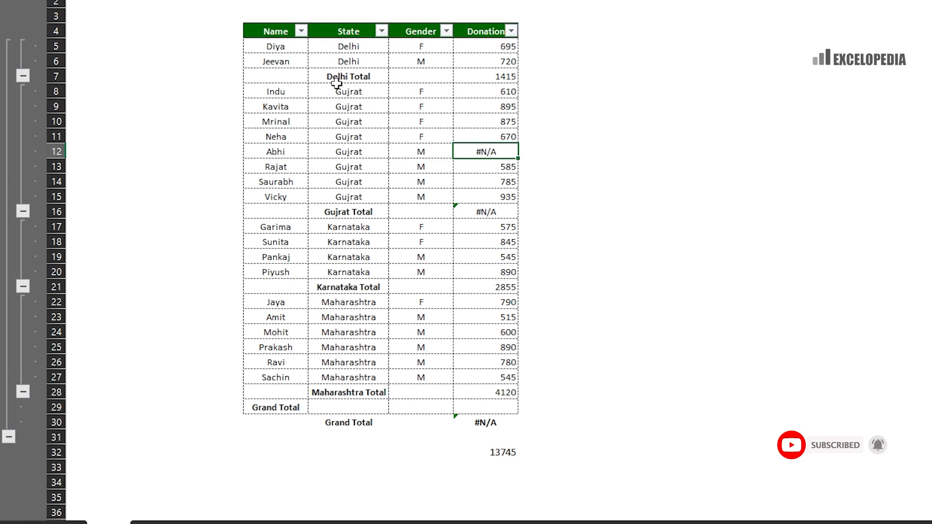
left_click_drag(277, 47, 275, 79)
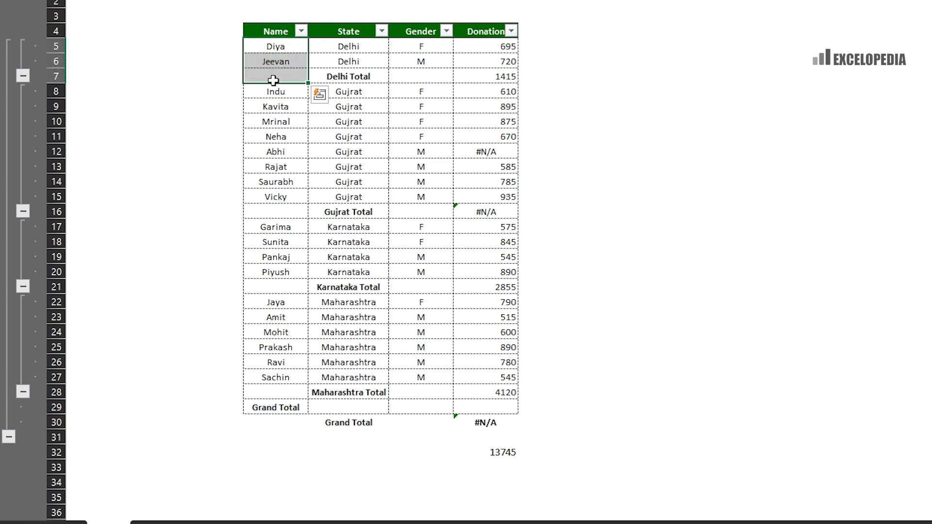
right_click(50, 60)
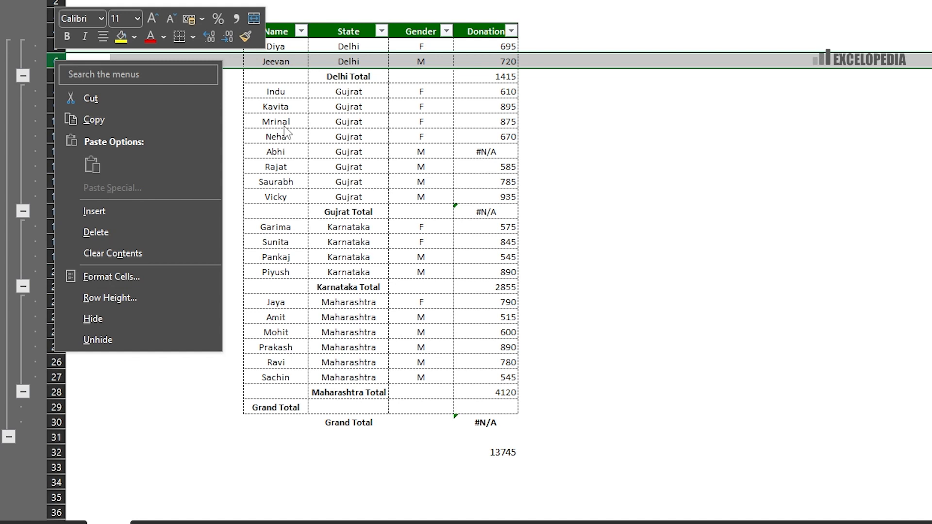
key("Escape")
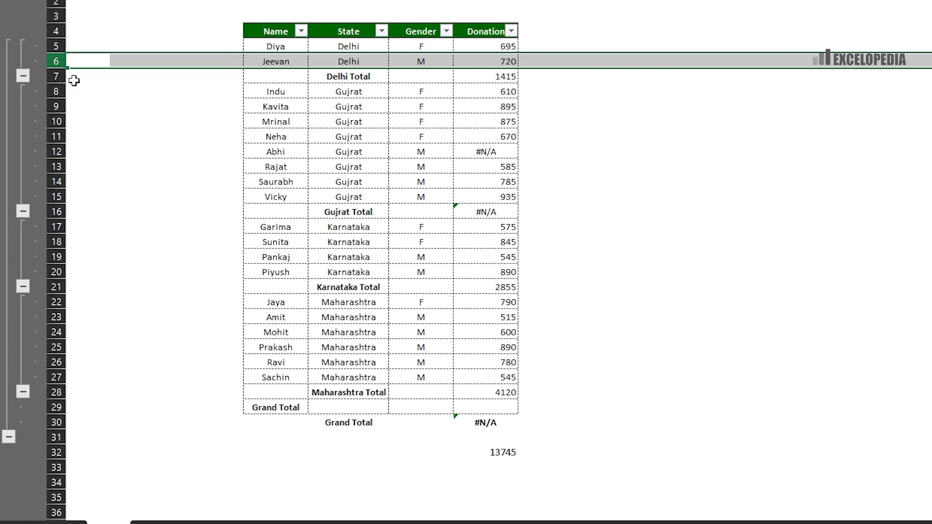
left_click(341, 47)
left_click_drag(341, 47, 337, 75)
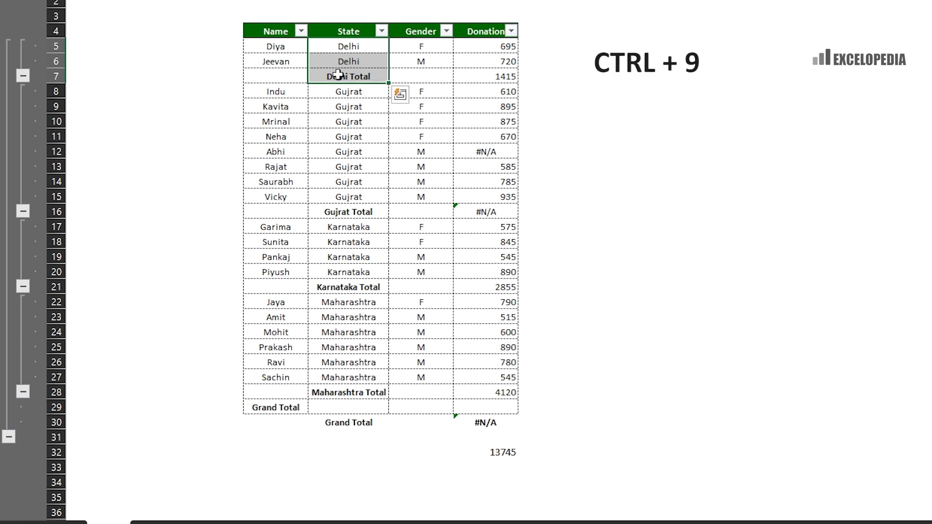
key("ctrl+9")
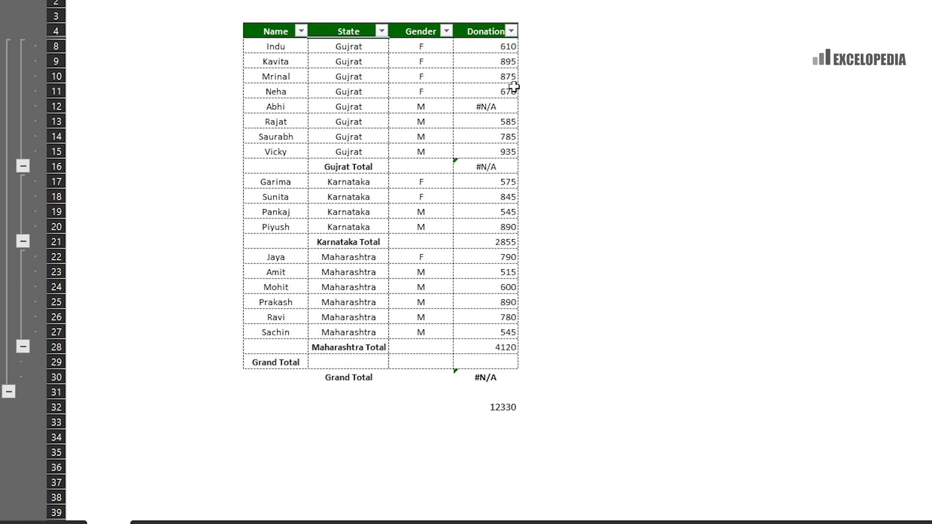
left_click(500, 409)
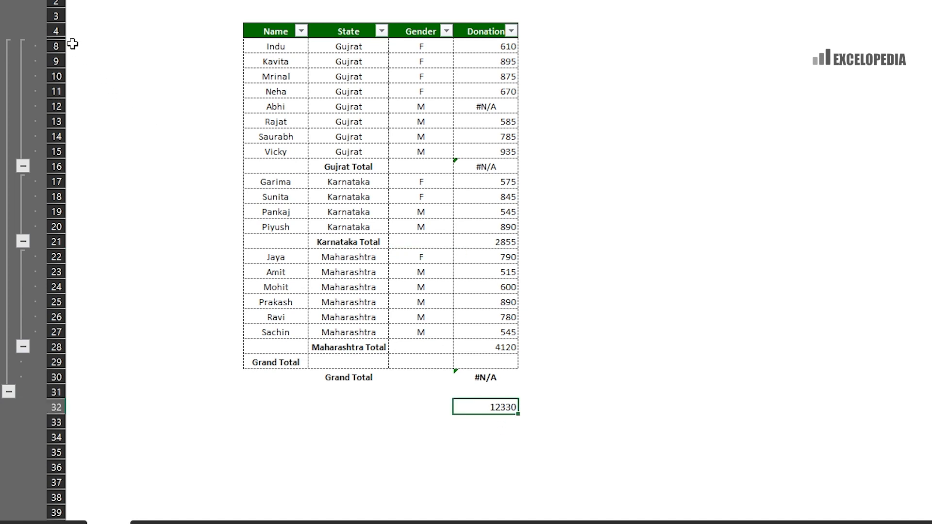
left_click_drag(55, 31, 54, 44)
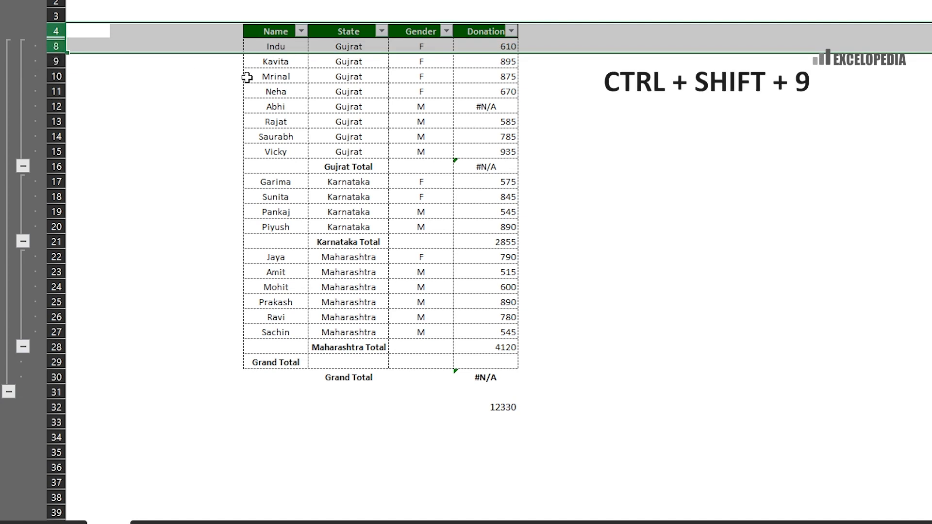
key("ctrl+shift+9")
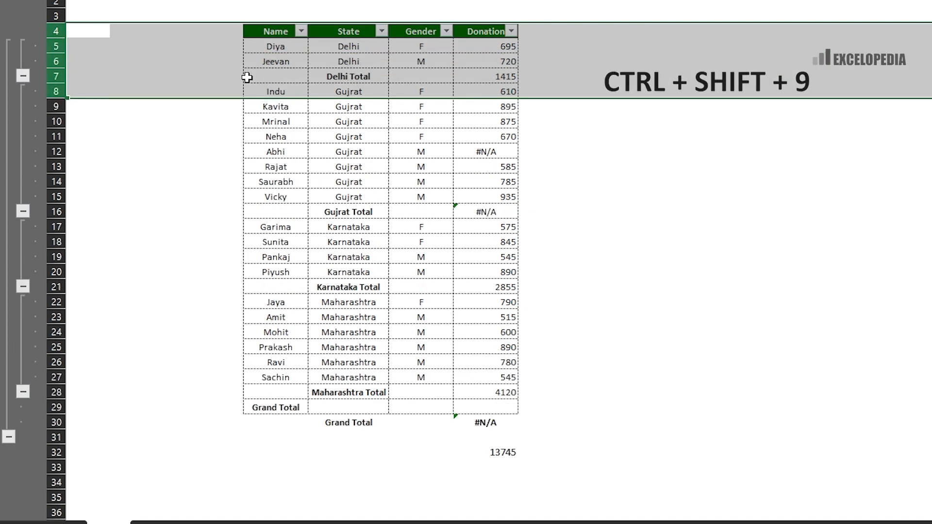
left_click(486, 452)
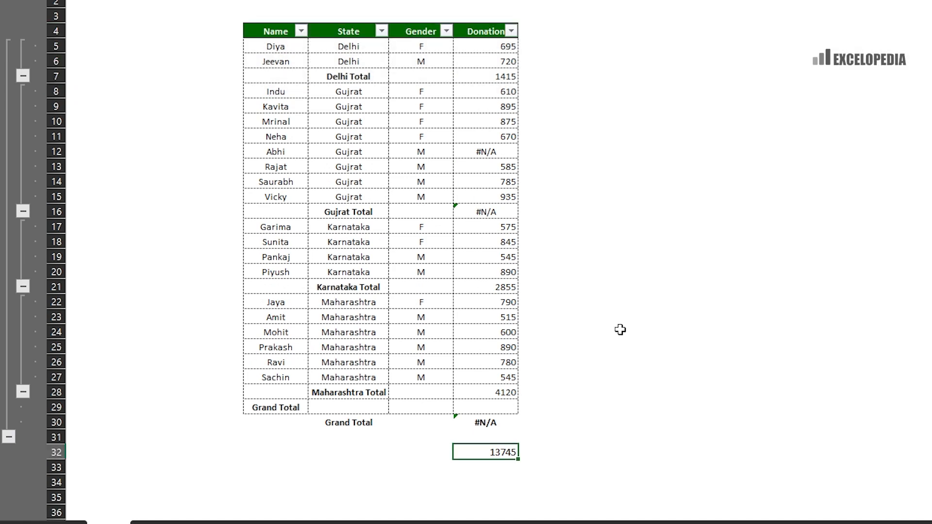
- Try =AGGREGATE(1,4,H5:H28) in H32, get #N/A, then clear the cell
key("Delete")
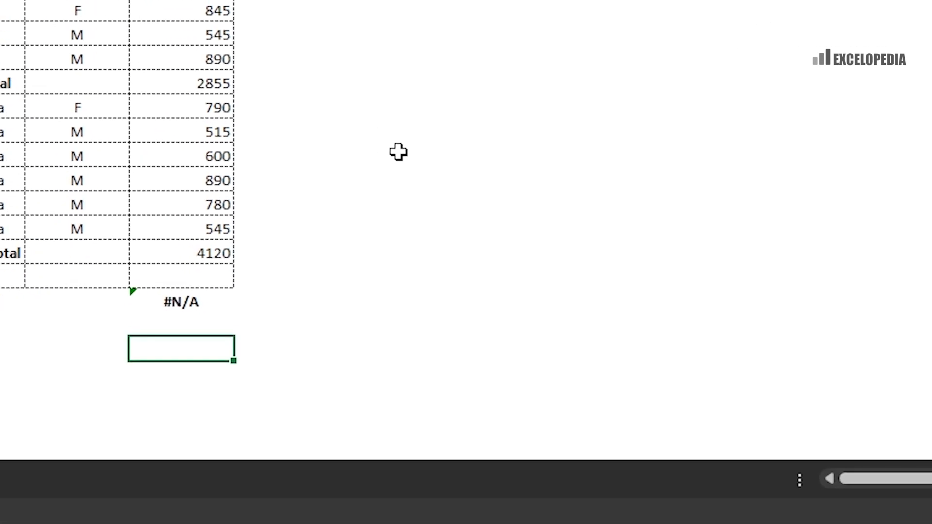
type("=aggreg")
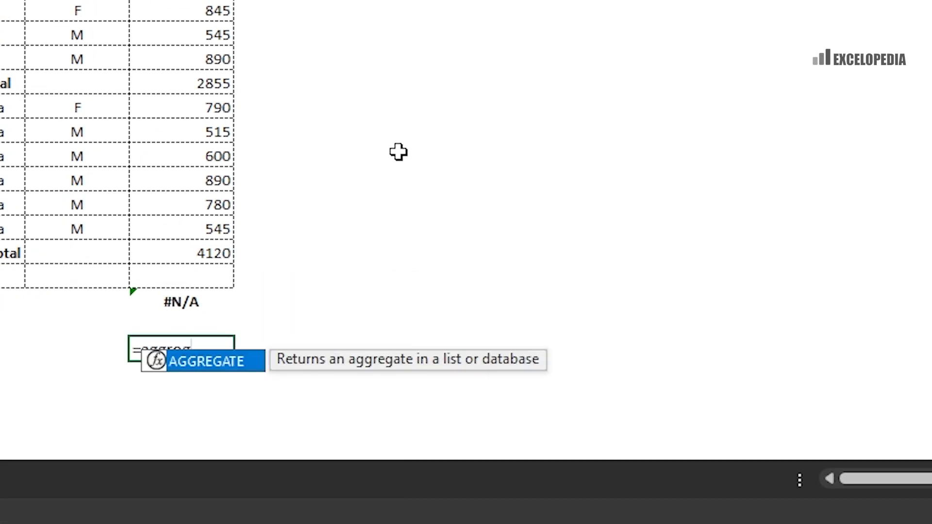
type("ate(")
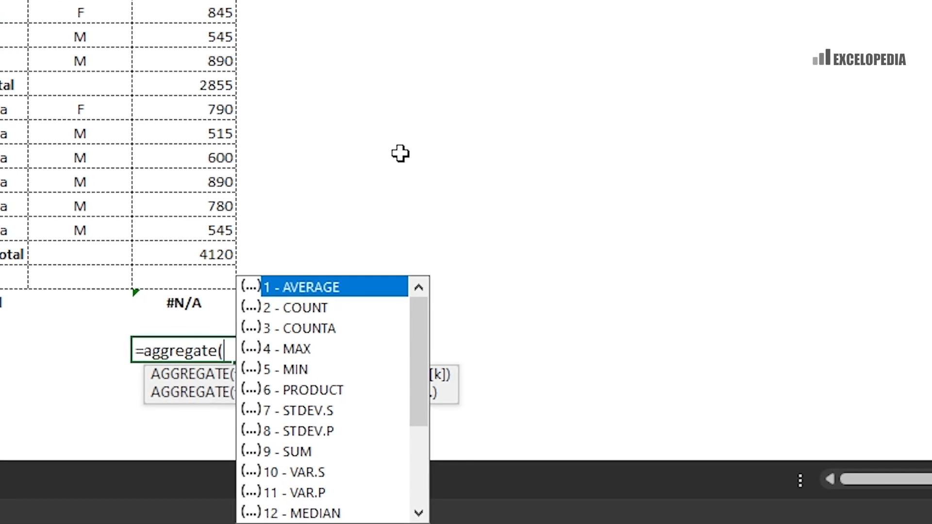
type("1")
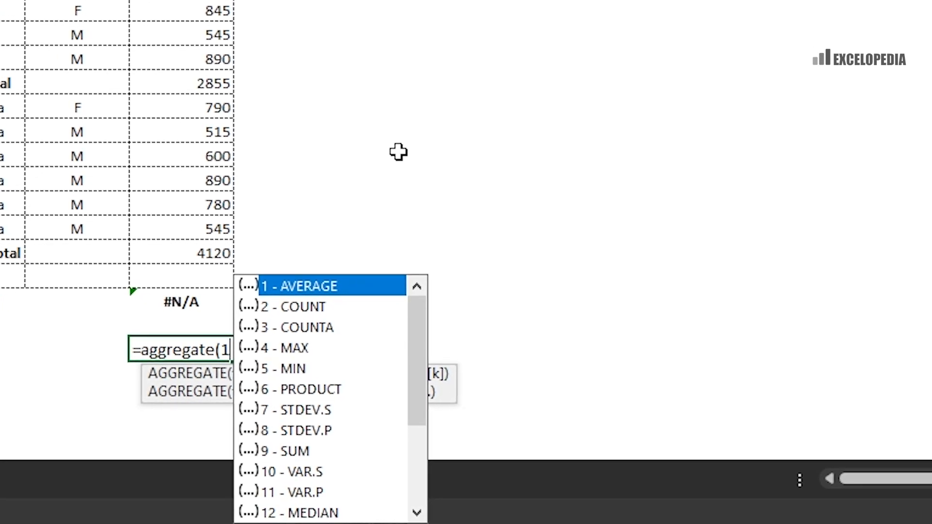
type(",")
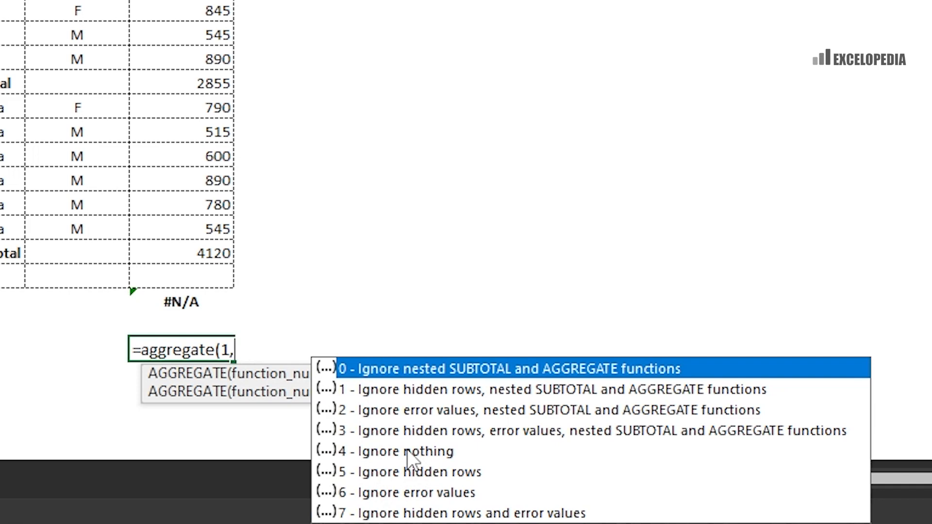
type("4")
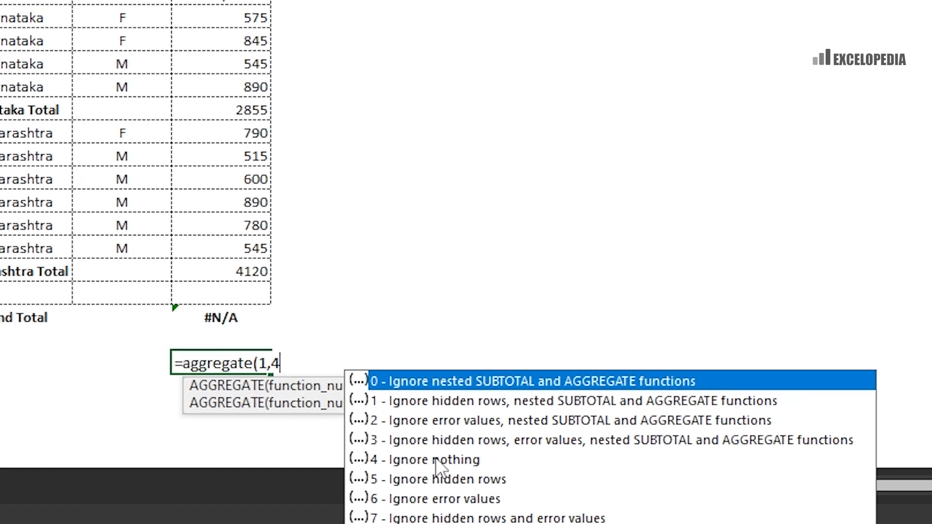
type(",")
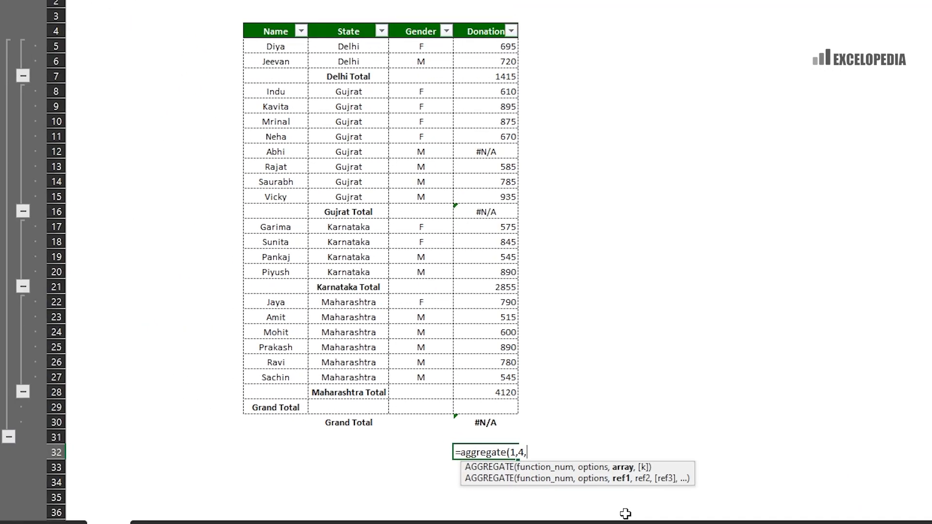
left_click_drag(486, 46, 476, 394)
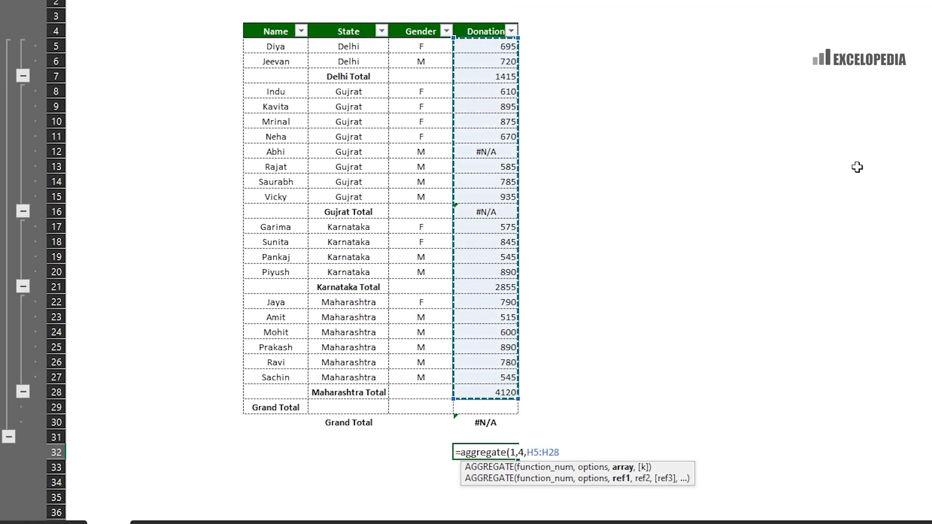
type(")")
key("Return")
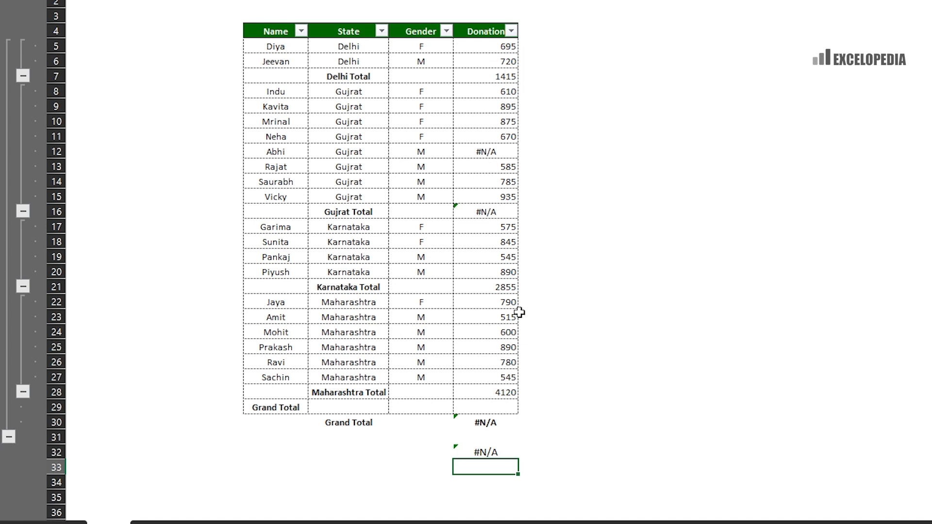
key("Up")
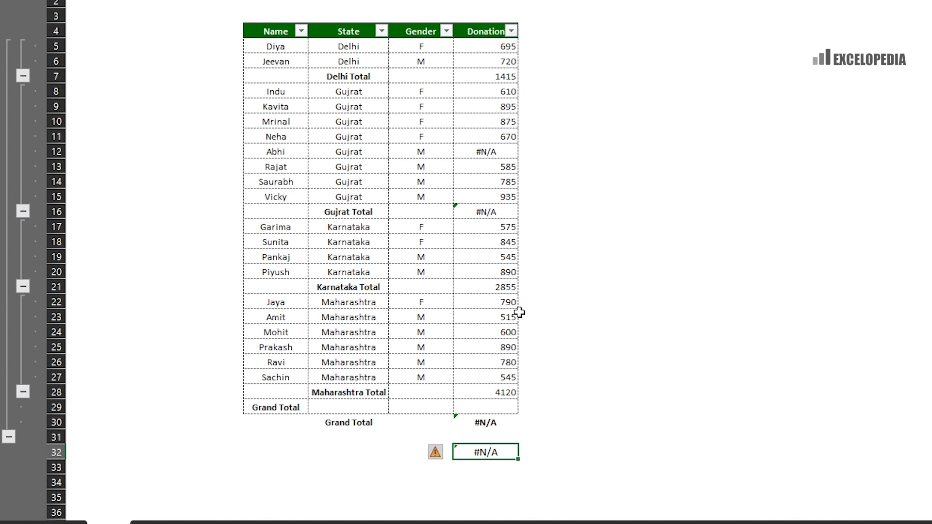
key("Delete")
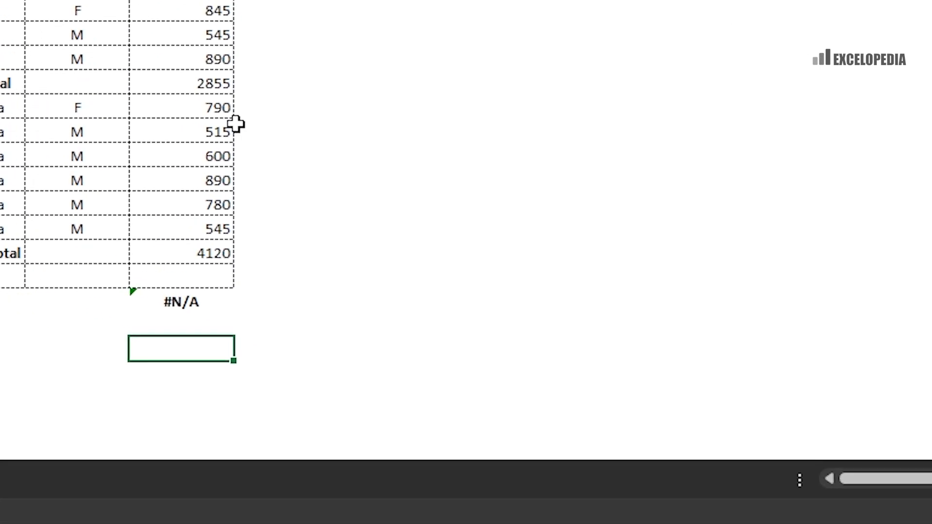
- Type =AGGREGATE(1,5,H5:H28) in H32 to average the donations ignoring hidden rows
type("=aggregate(")
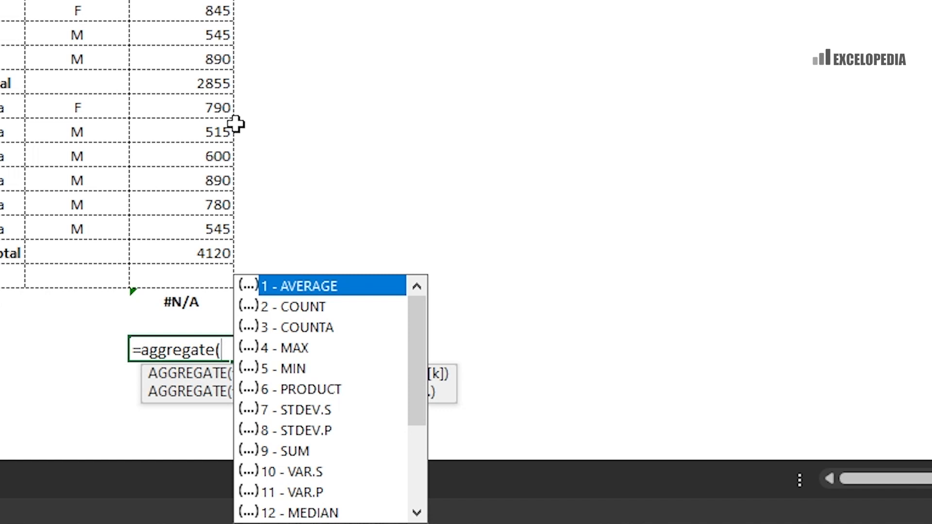
type("1,")
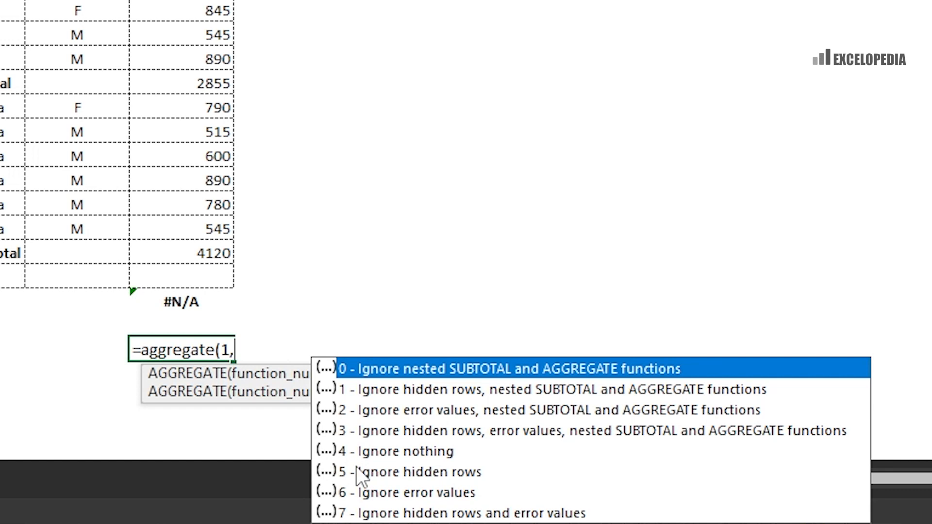
type("5")
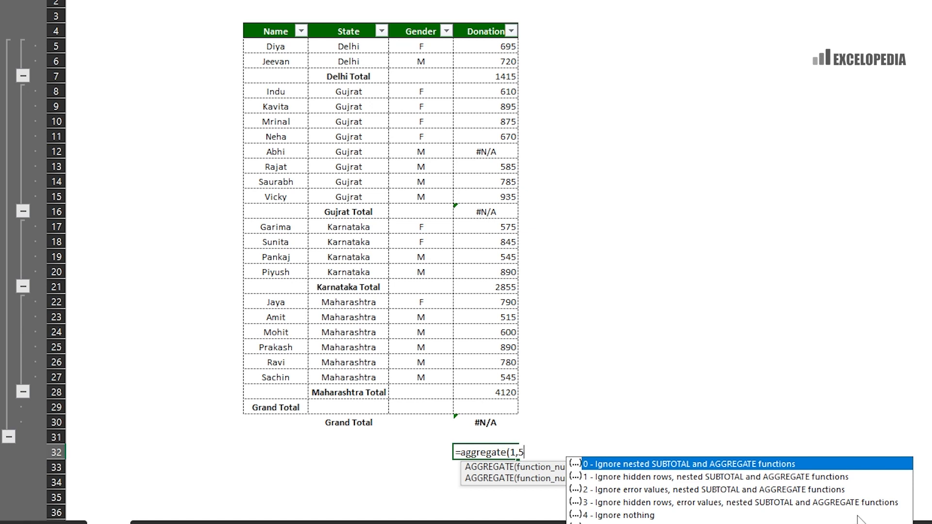
type(",")
left_click_drag(482, 43, 495, 385)
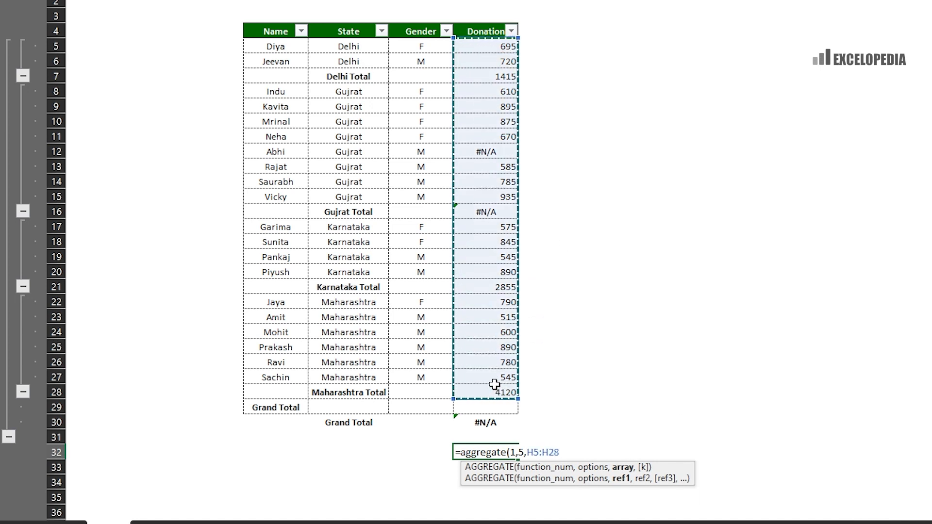
type(")")
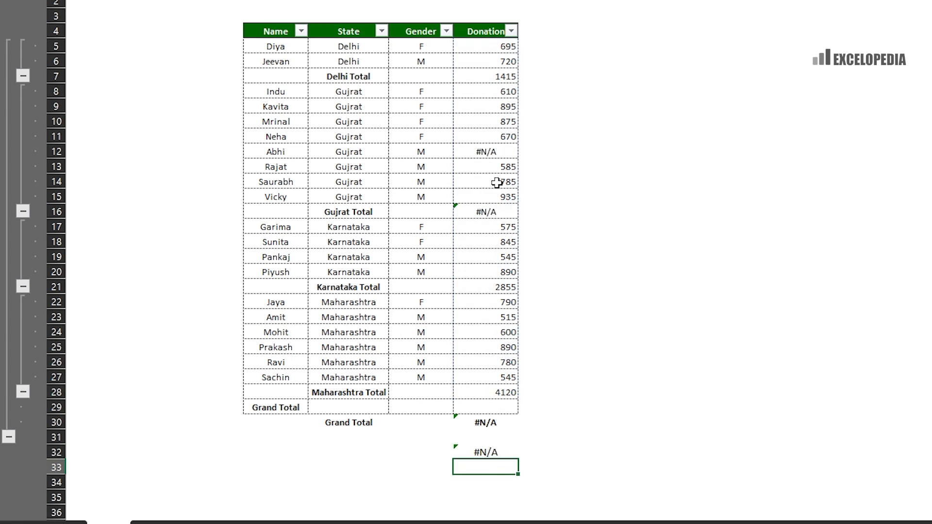
- Hide Abhi's row and the Gujrat Total row, both showing #N/A
left_click(467, 154)
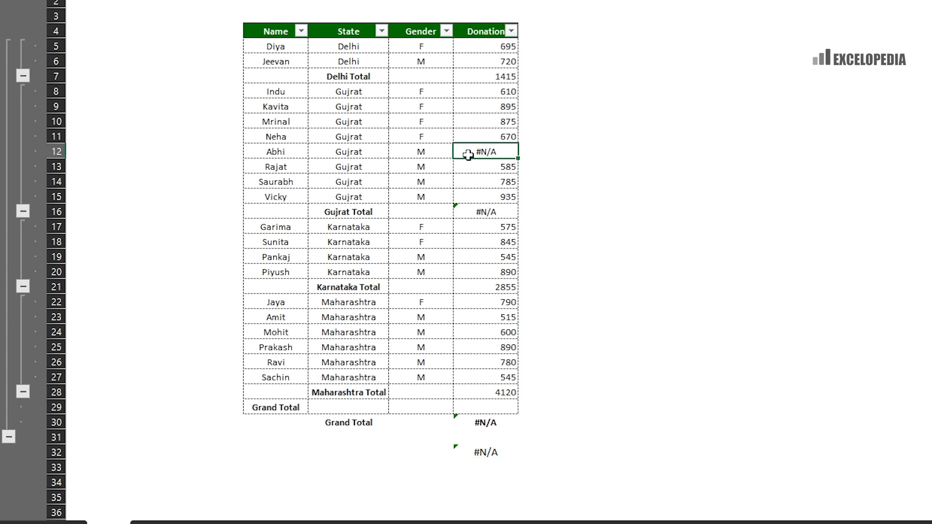
key("ctrl+9")
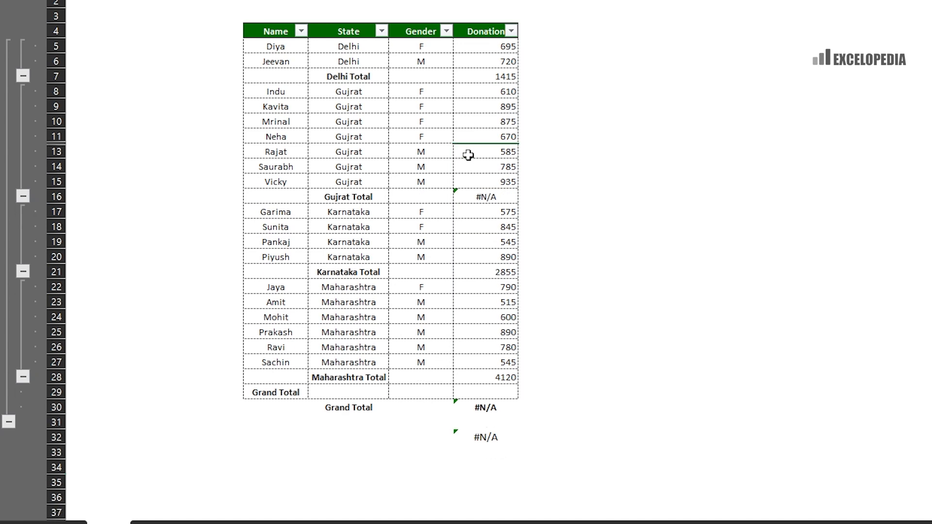
left_click(485, 199)
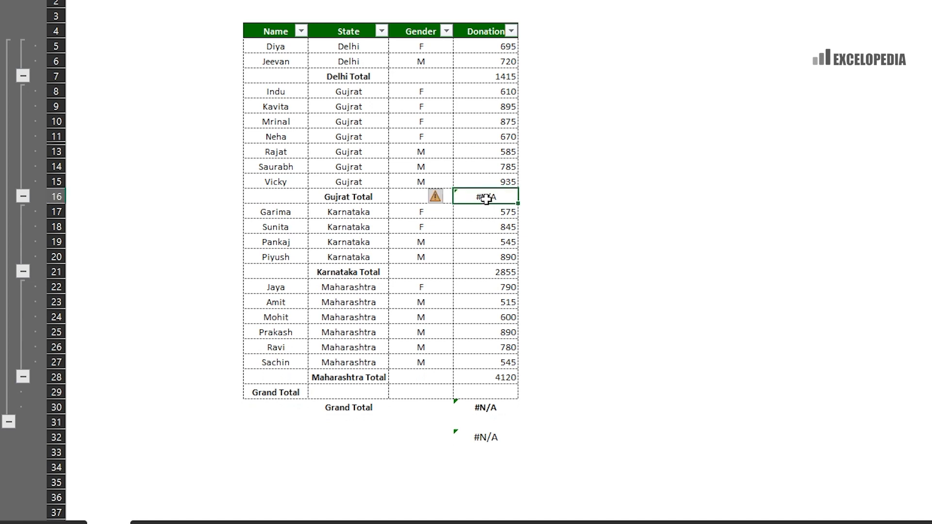
key("ctrl+9")
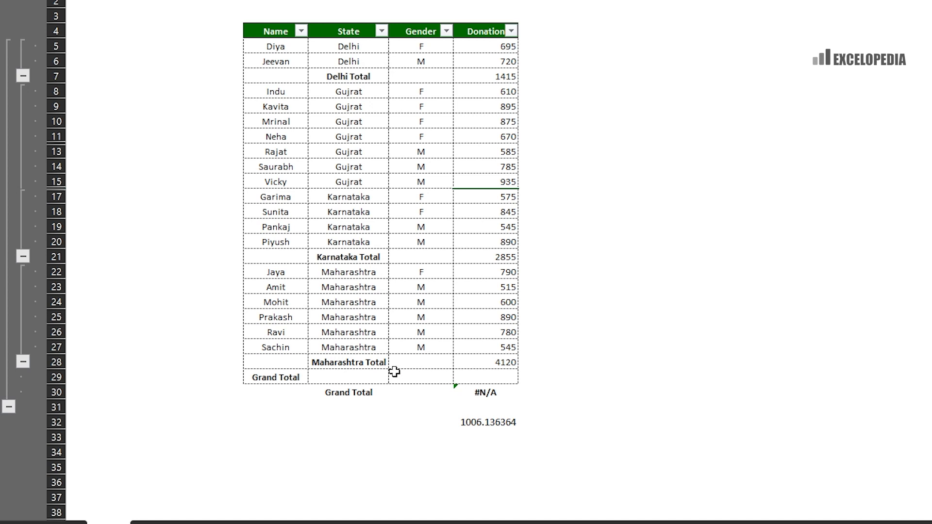
- Unhide both rows with undo and start an =aggregate(9, formula in H32
left_click(469, 257)
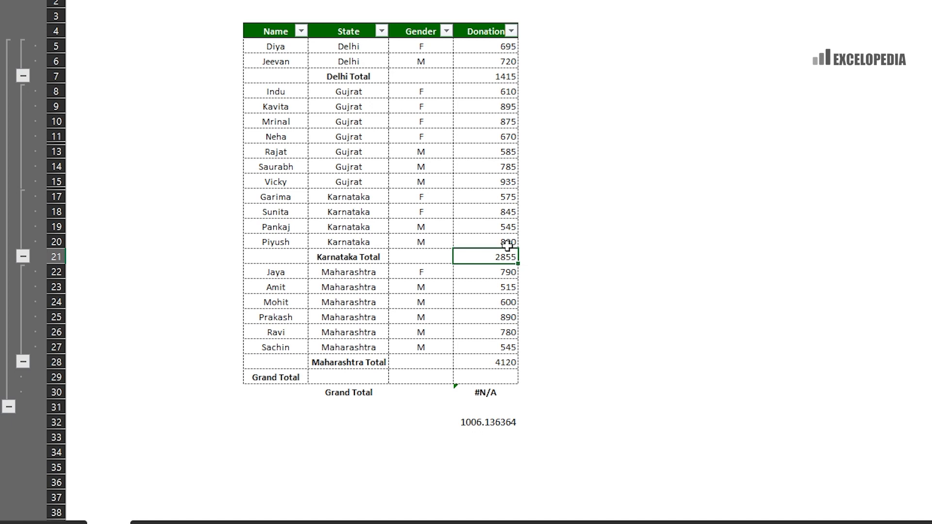
key("ctrl+z")
key("ctrl+z")
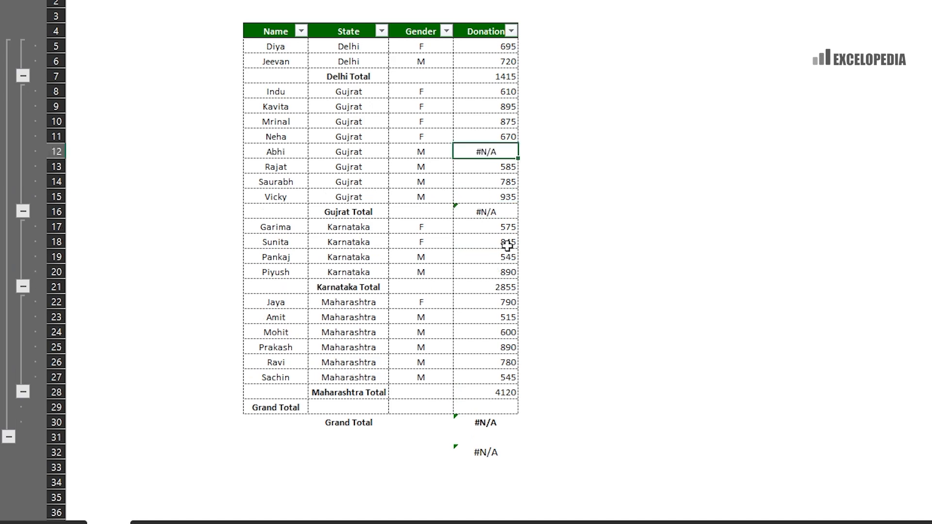
left_click(475, 450)
type("=")
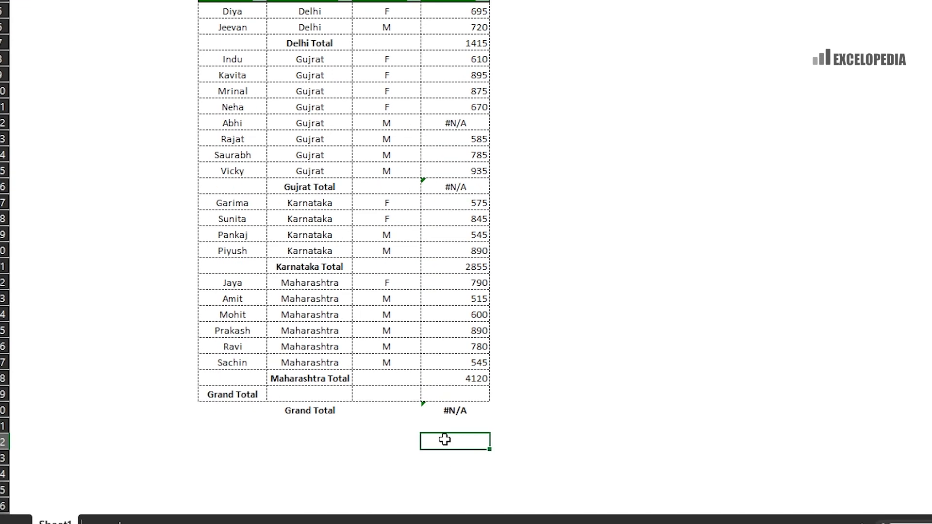
type("ag")
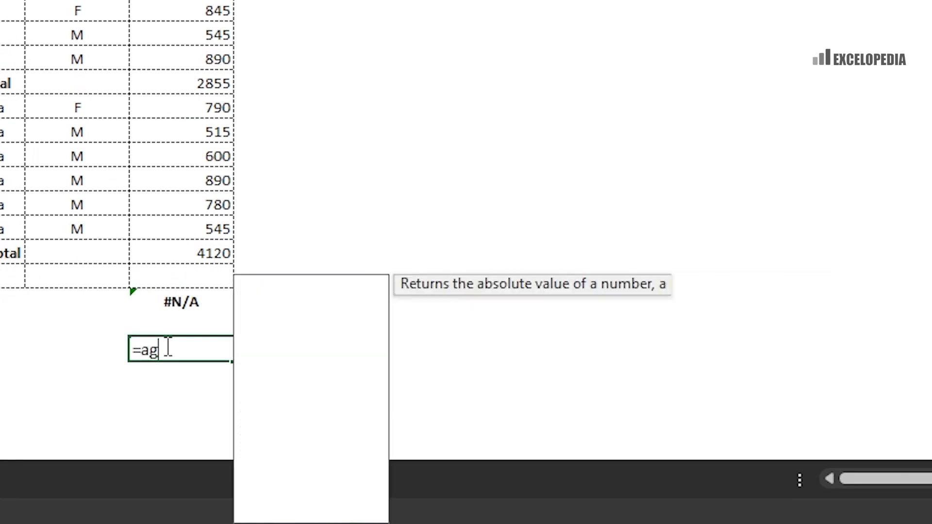
type("gregate")
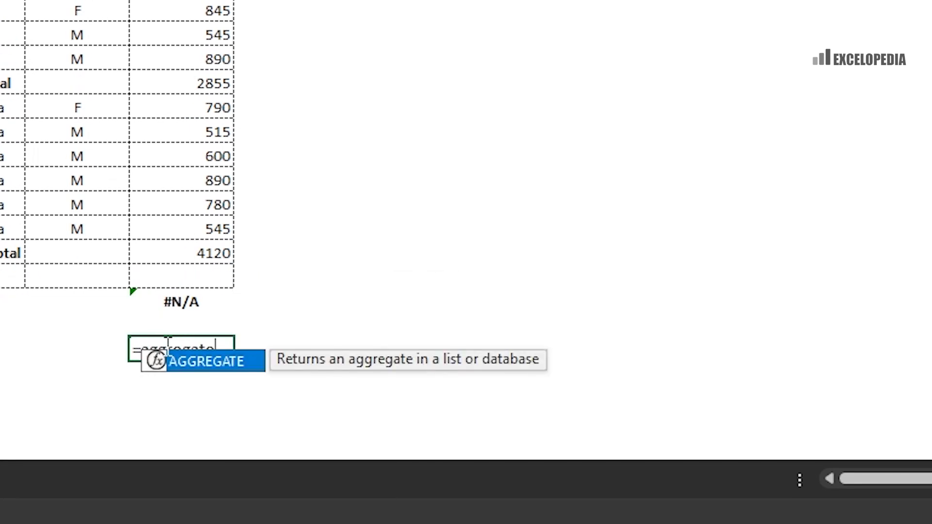
type("(")
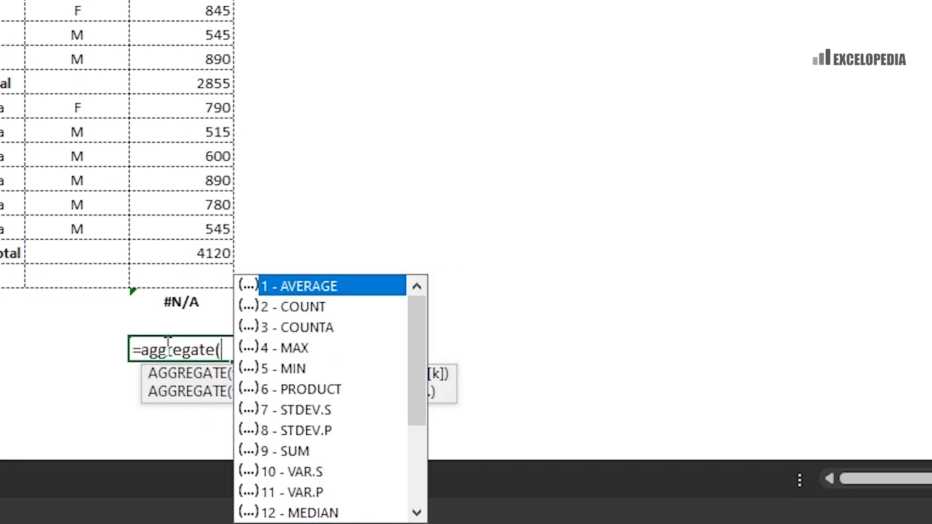
type("9,")
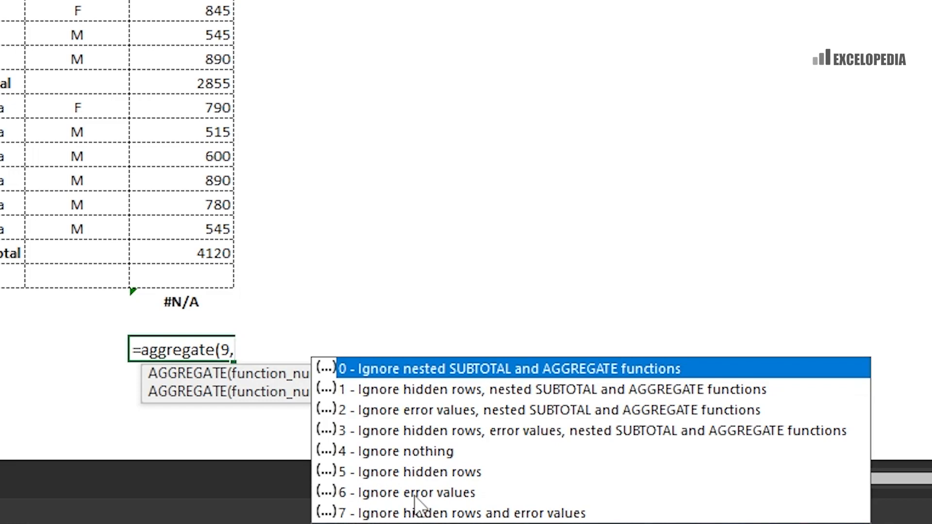
- Complete =AGGREGATE(9,6,H5:H28) in H32, skipping errors to total 22135
type("6")
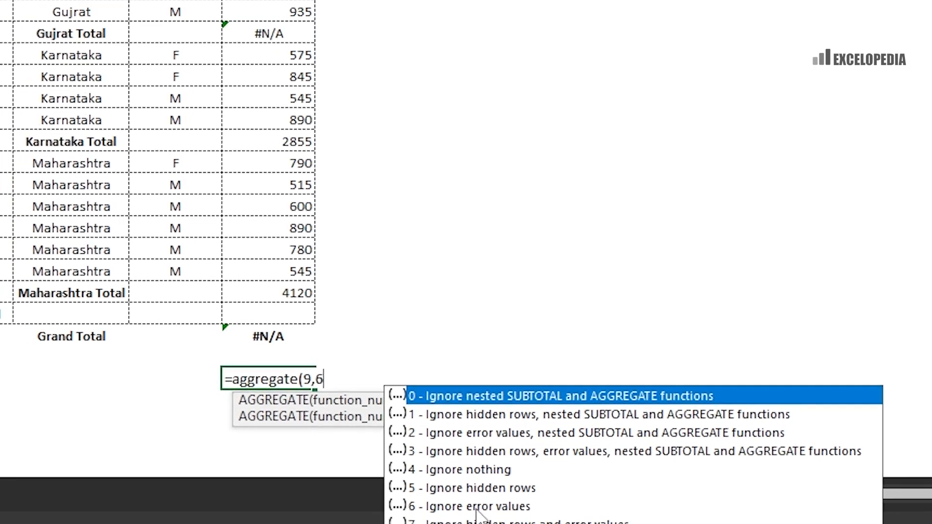
type(",")
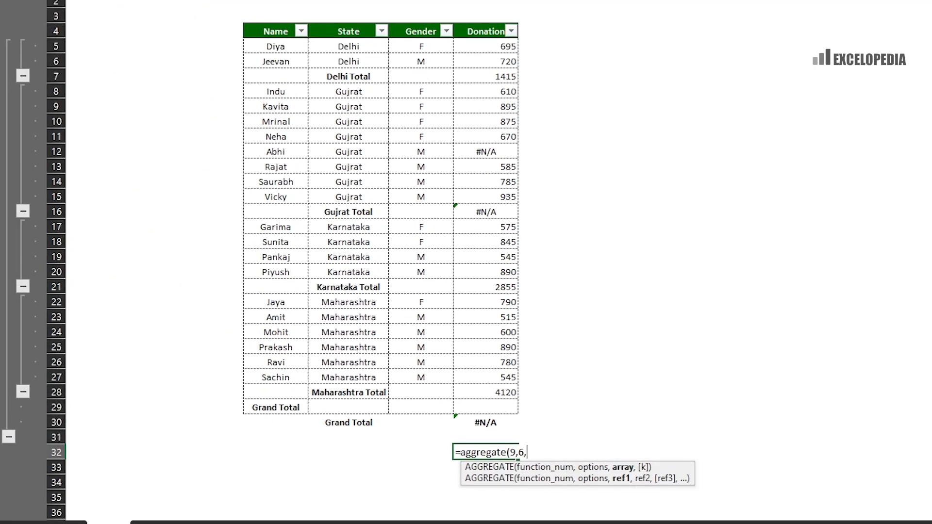
left_click_drag(491, 47, 468, 404)
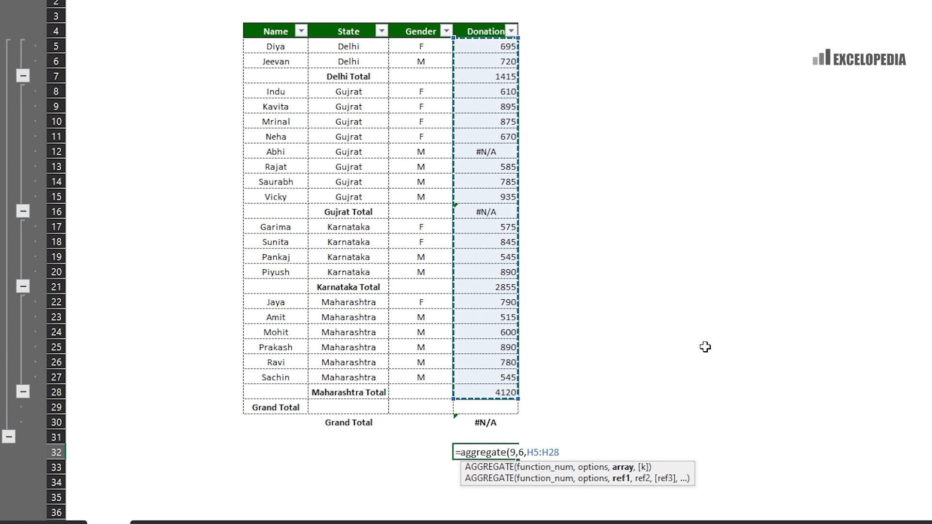
type(")")
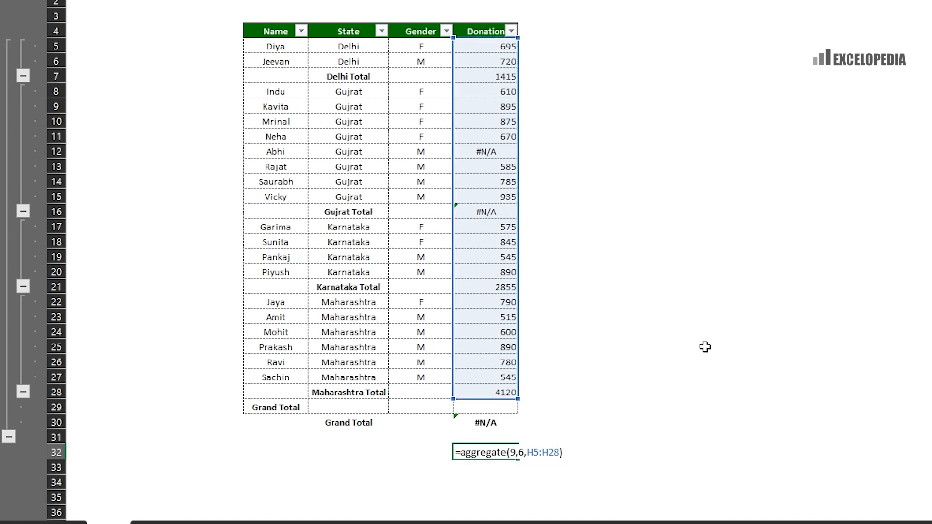
key("Return")
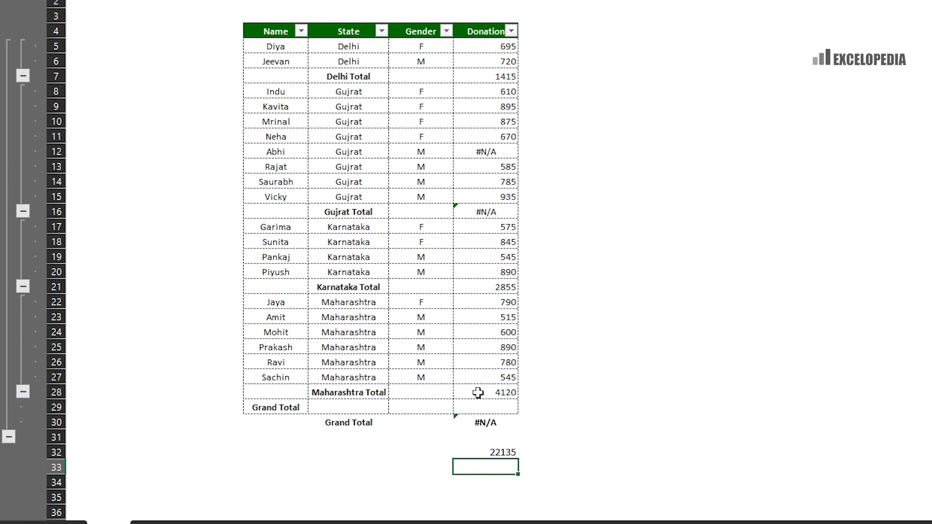
left_click(489, 448)
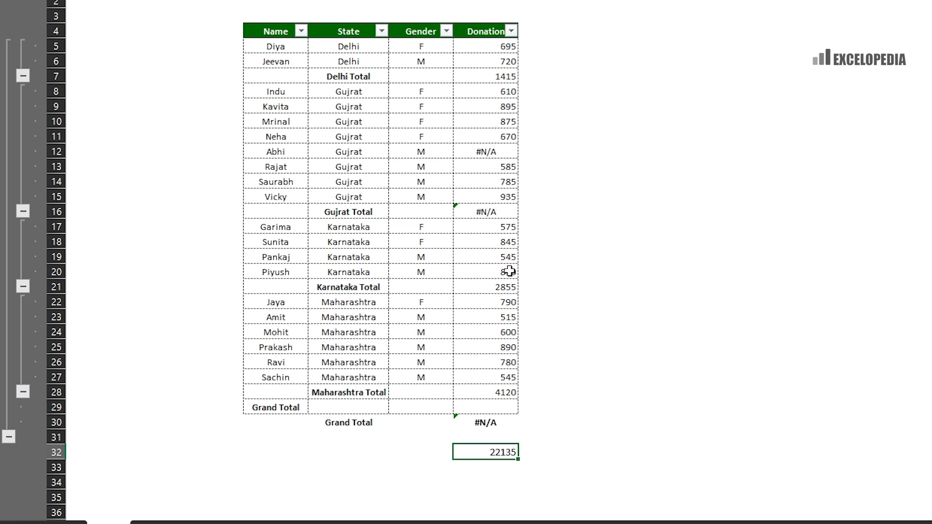
- Rewrite H32 as =AGGREGATE(9,7,H5:H28), which still returns 22135
key("Delete")
type("=aggregate")
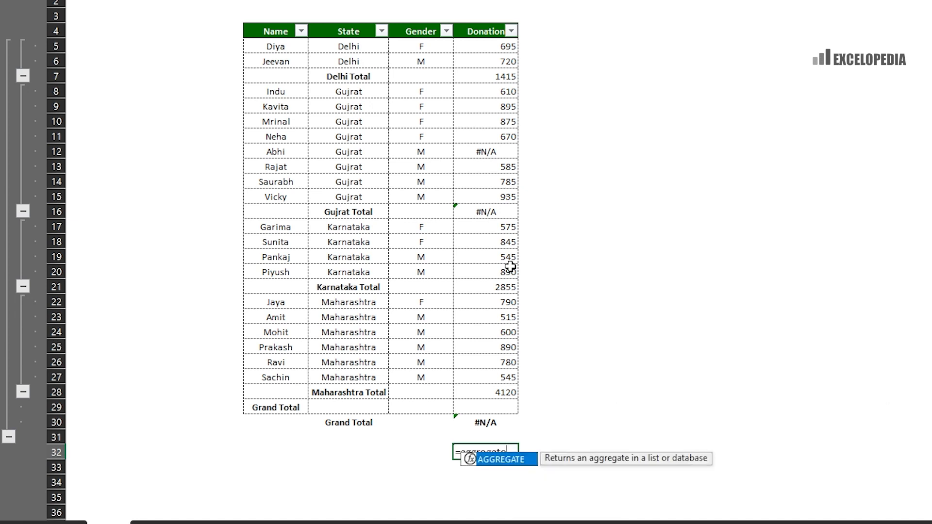
type("(")
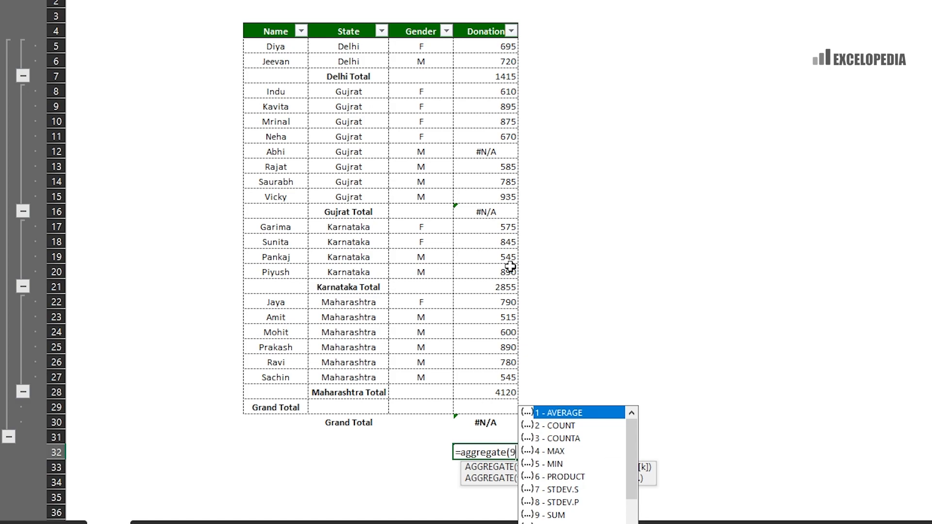
type("9,")
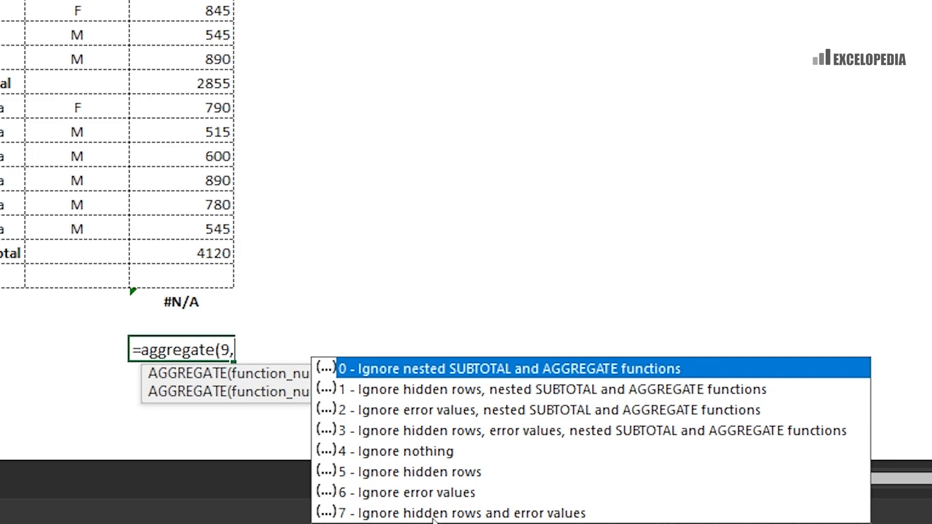
type("7,")
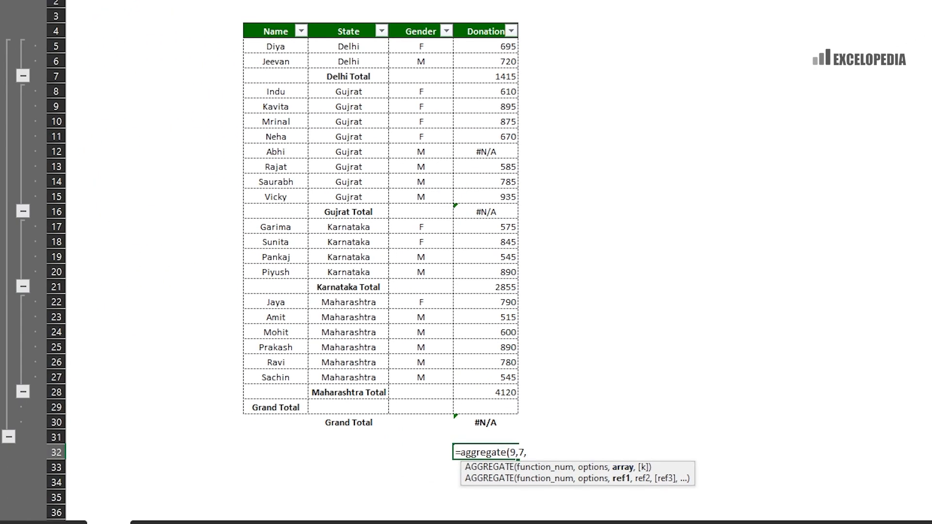
left_click_drag(488, 46, 484, 396)
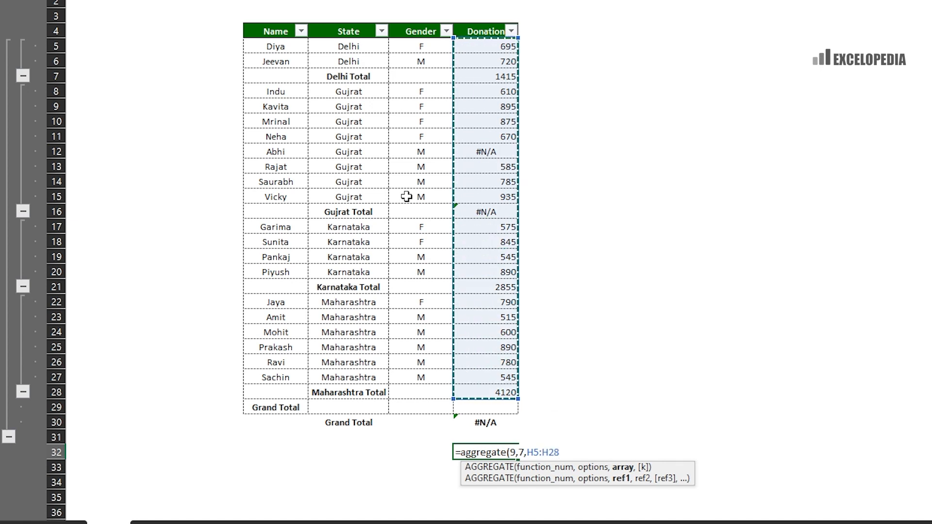
type(")")
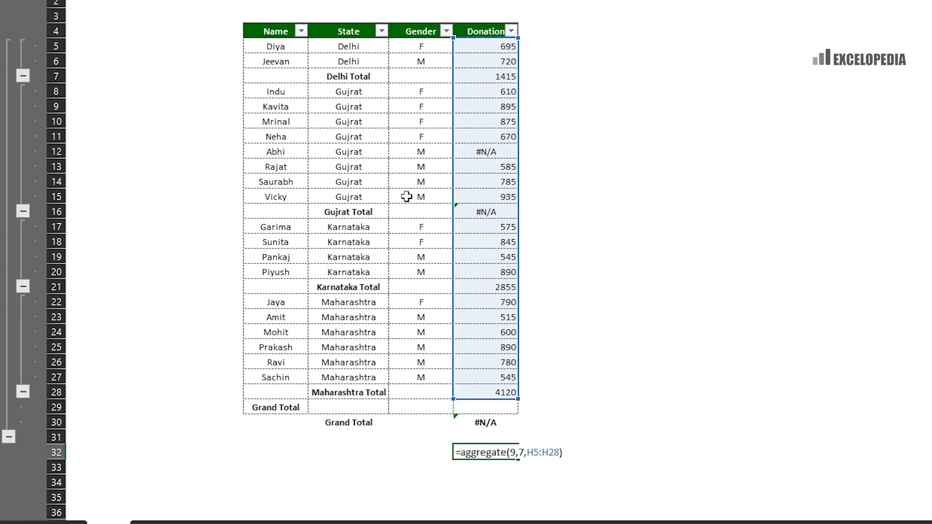
key("Return")
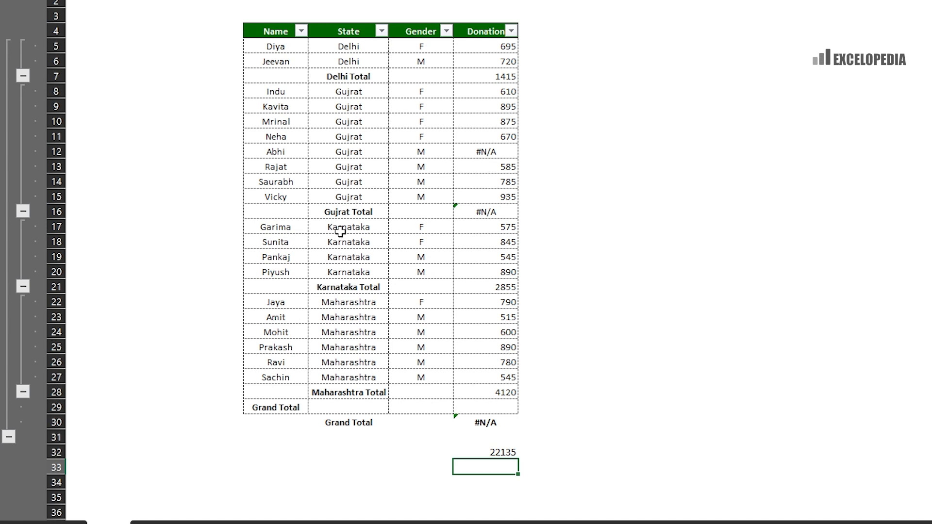
left_click_drag(339, 228, 345, 284)
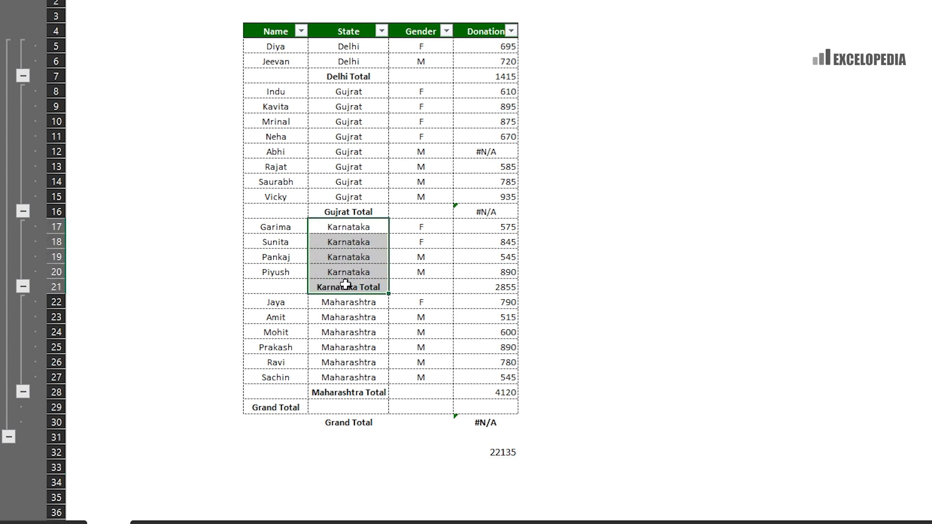
- Hide the Karnataka rows so H32 drops to 16425, then unhide them and clear H32
key("ctrl+9")
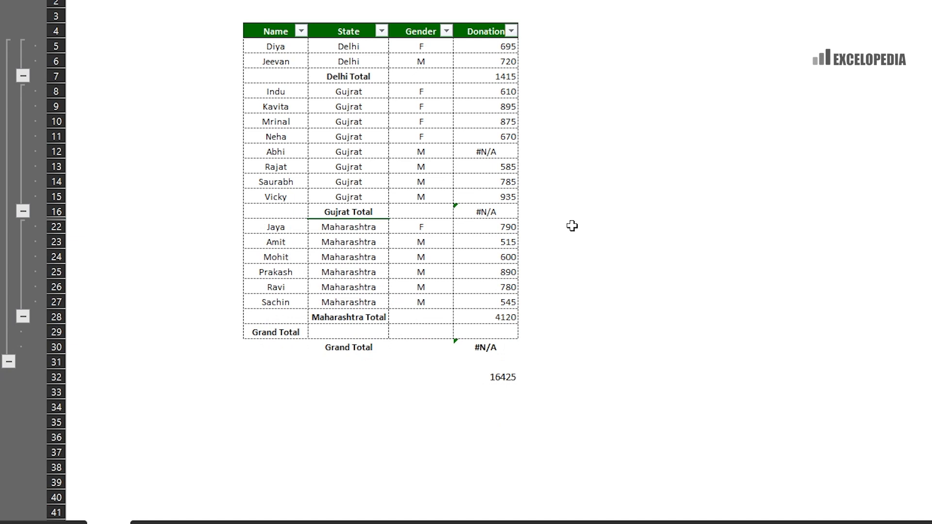
left_click(491, 381)
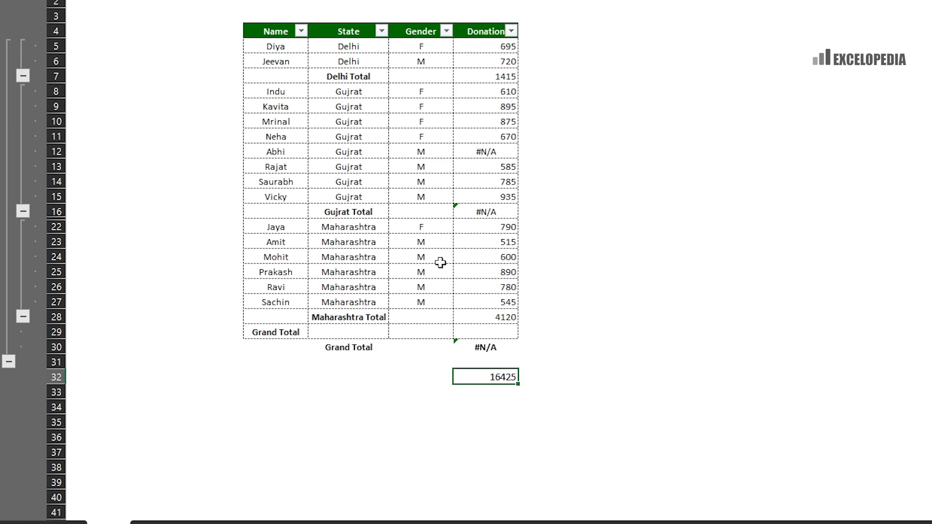
left_click(349, 225)
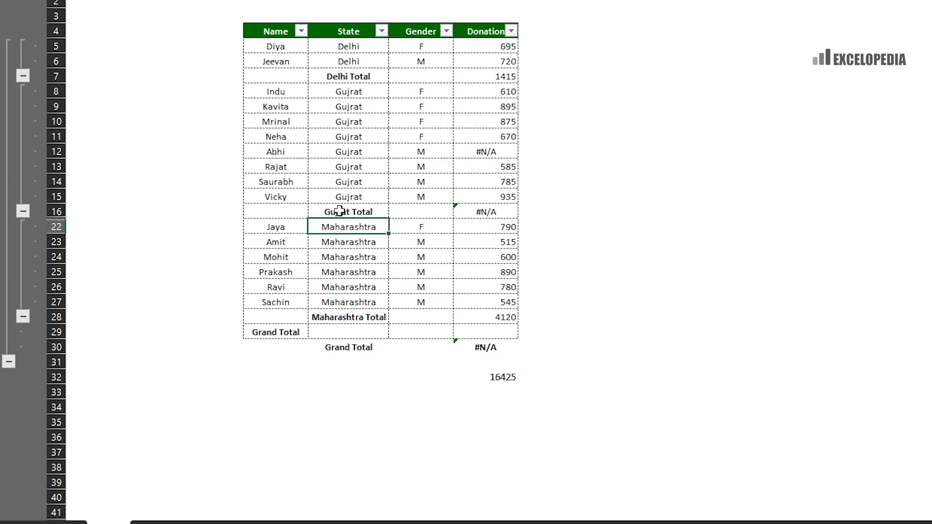
left_click_drag(340, 211, 346, 226)
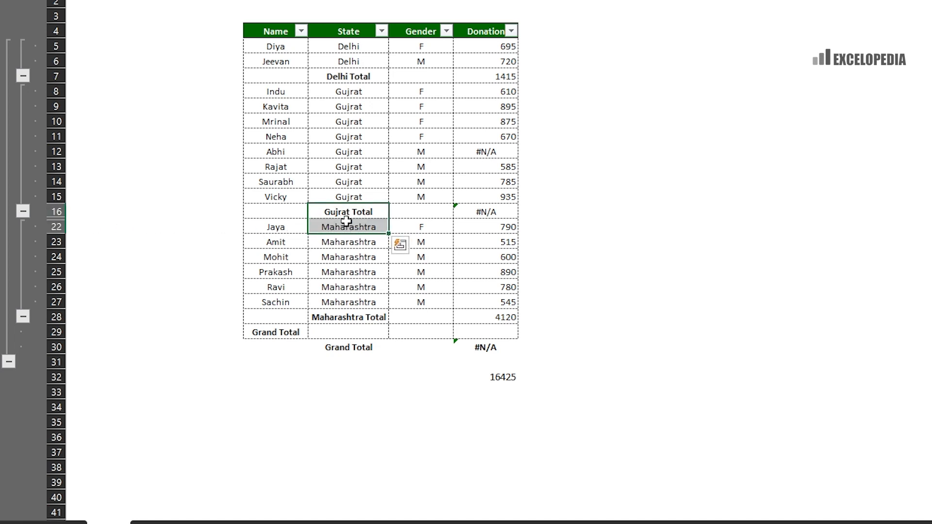
key("ctrl+shift+9")
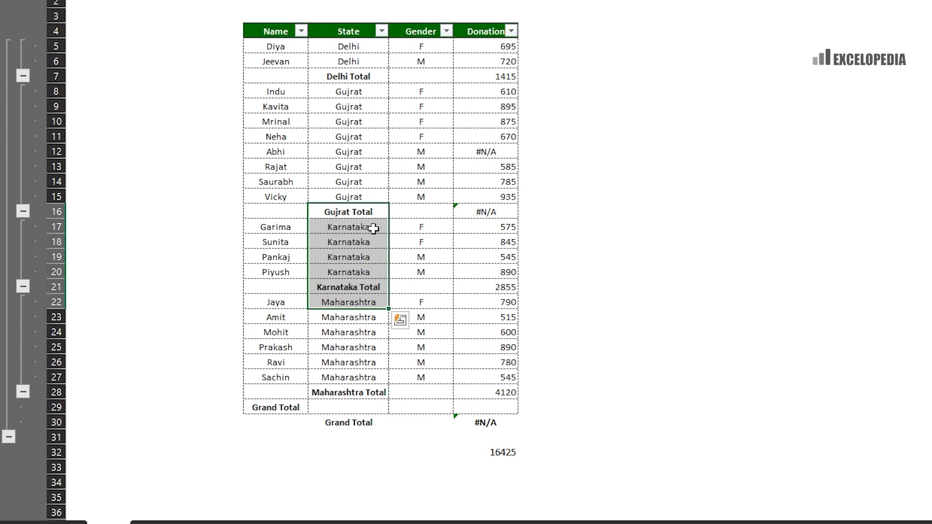
left_click(505, 451)
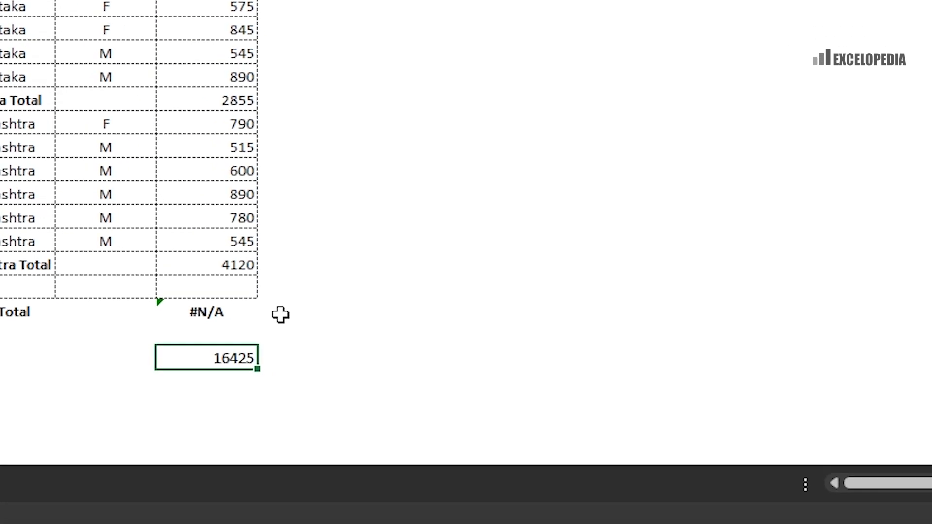
key("Delete")
- Start =aggregate(14,3, in H32, using LARGE and ignoring hidden rows, errors and subtotals
type("=")
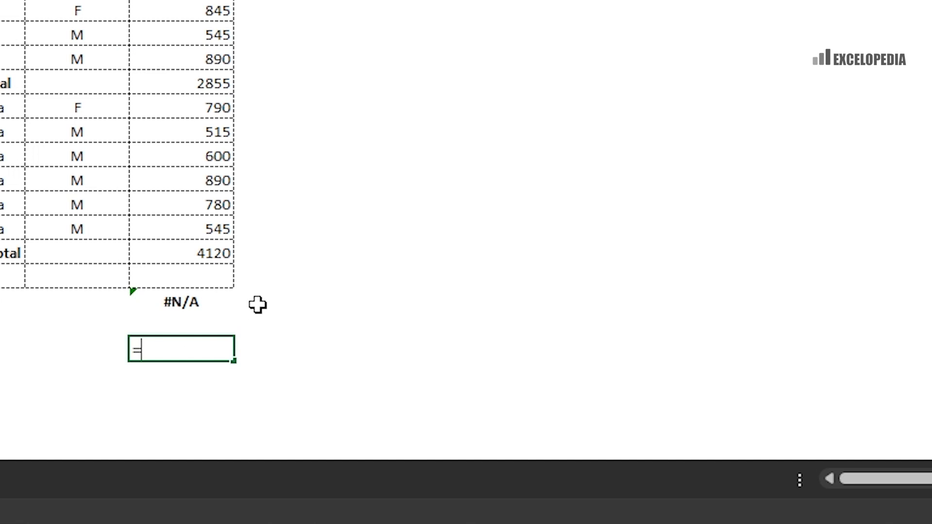
type("aggregate")
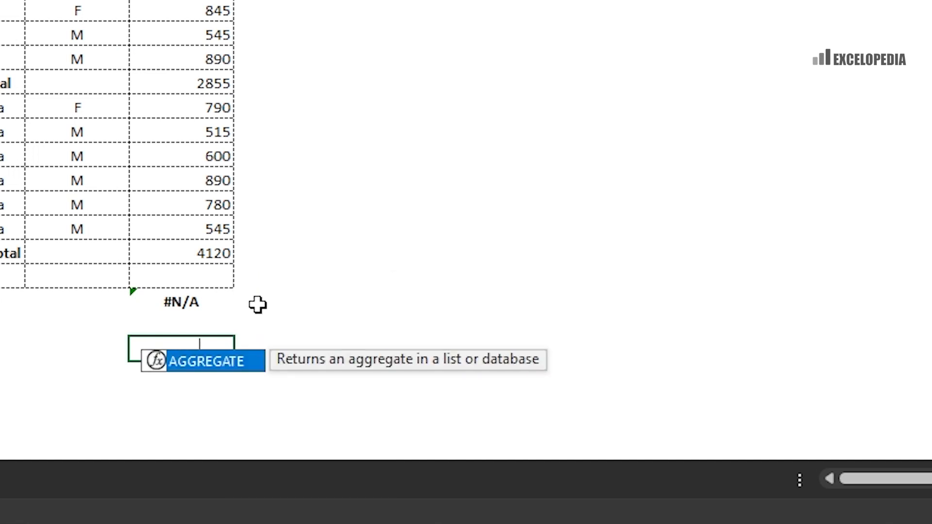
type("(")
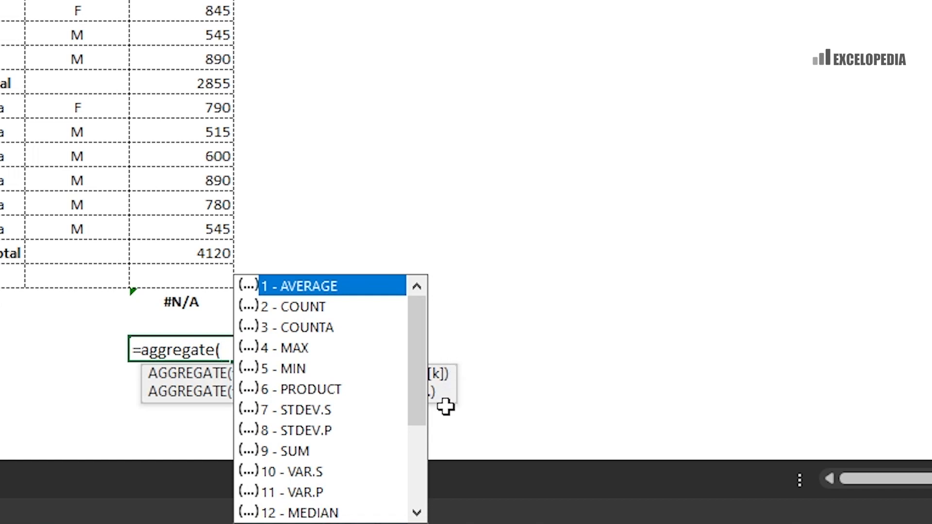
left_click_drag(447, 395, 813, 343)
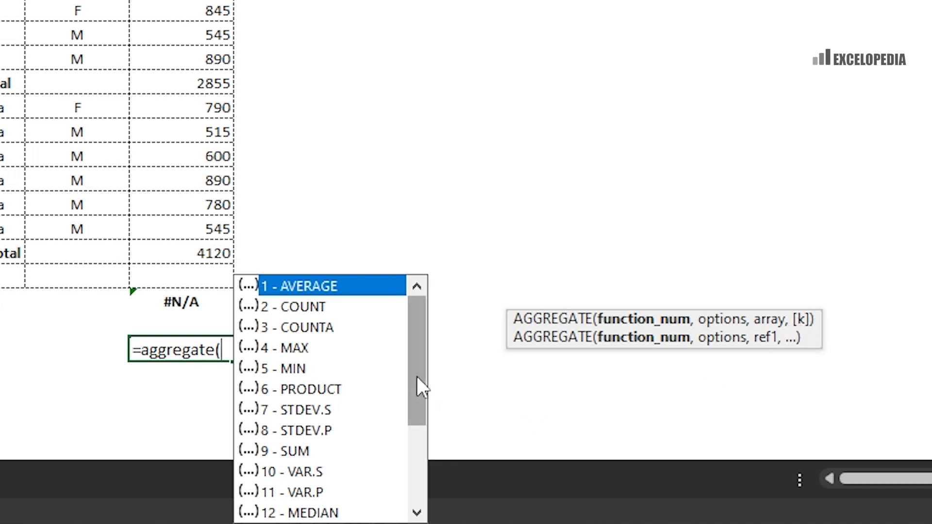
left_click_drag(417, 379, 416, 448)
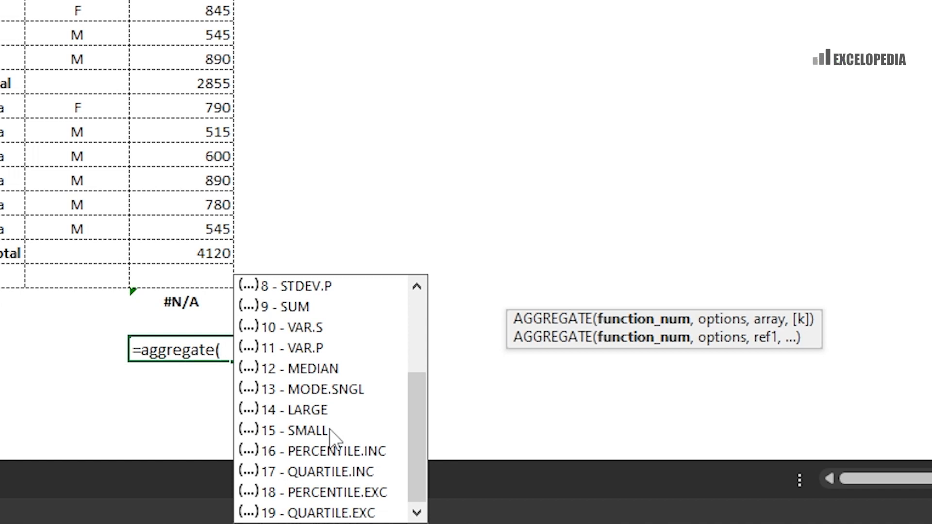
type("14")
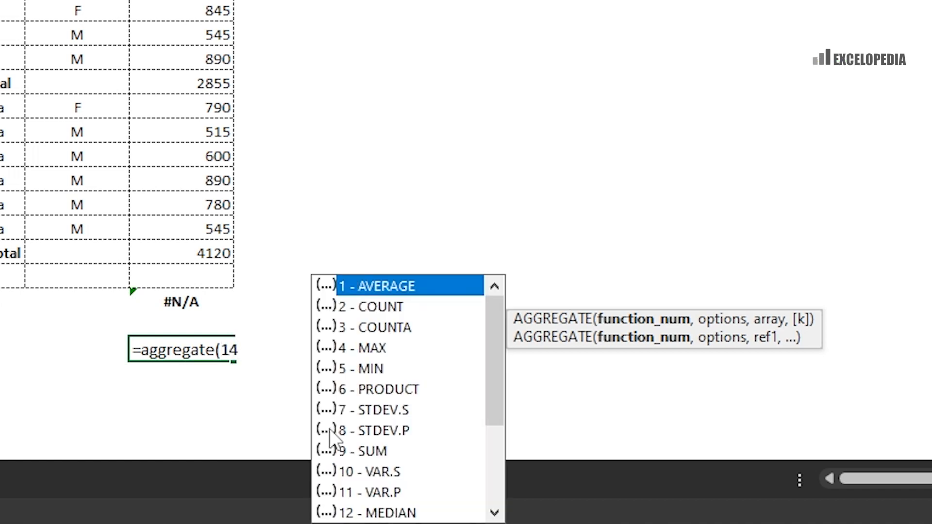
type(",")
left_click(331, 430)
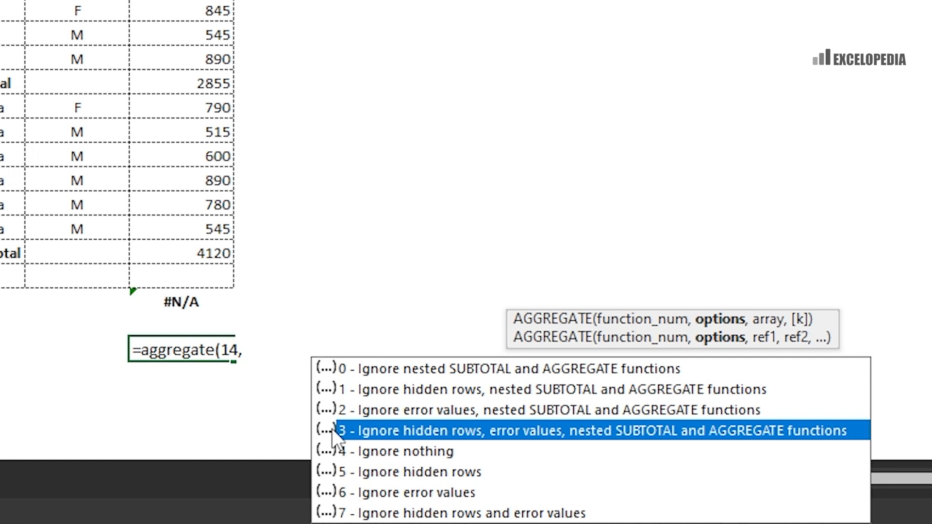
double_click(332, 430)
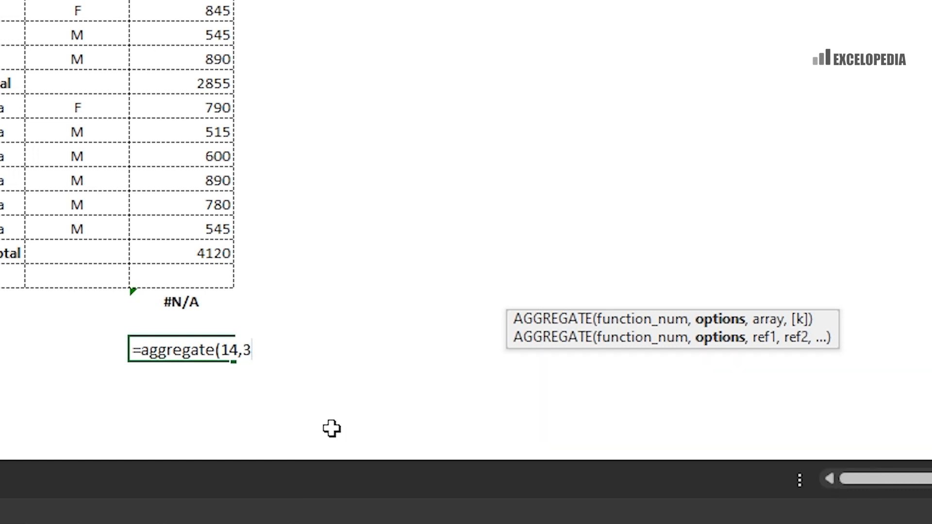
- Finish H32 as =AGGREGATE(14,3,H5:H28,2) to return the second-largest donation
type(",")
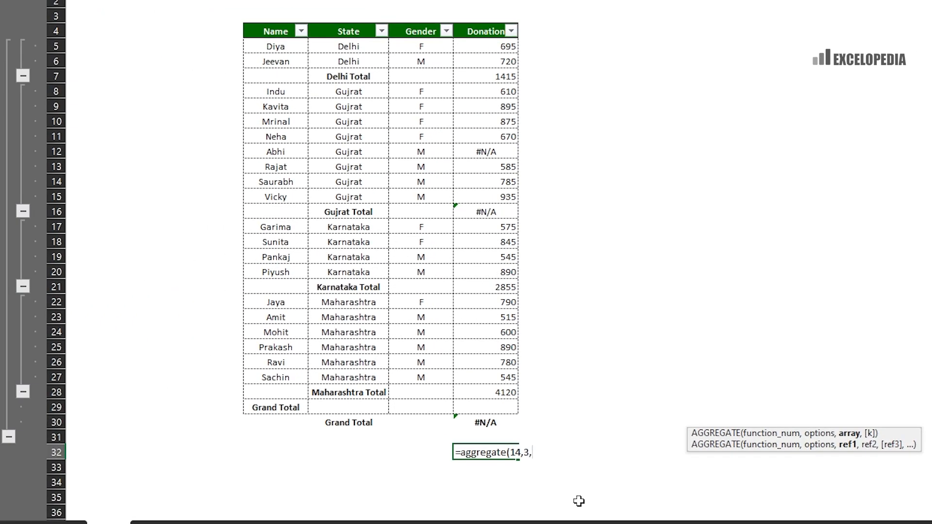
left_click_drag(485, 46, 484, 392)
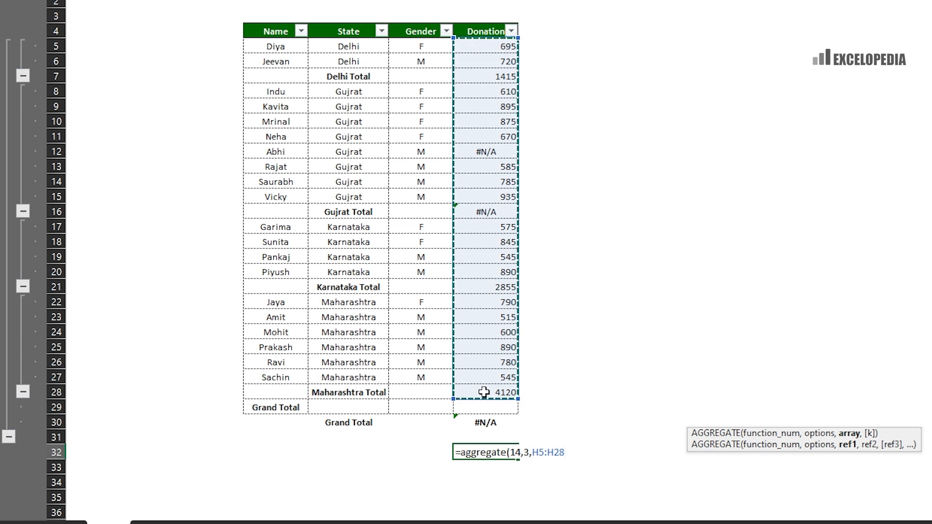
type(",")
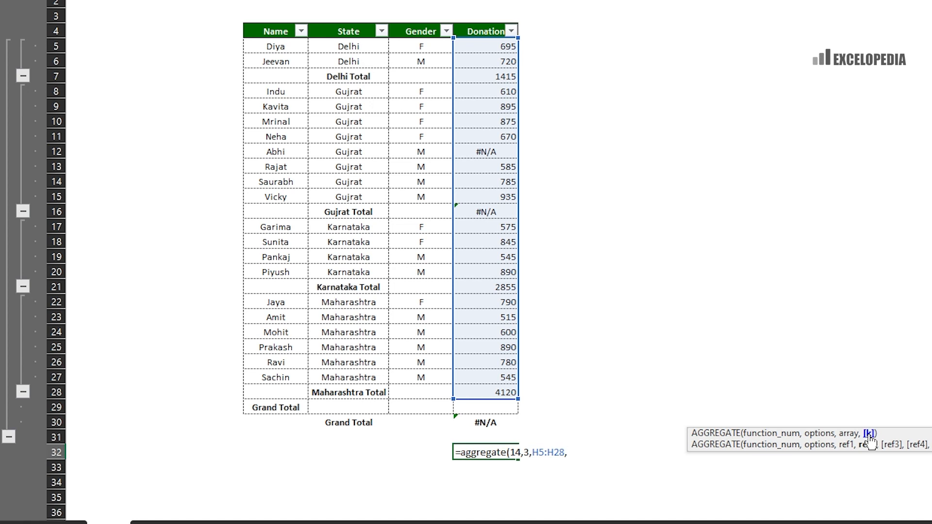
type("2)")
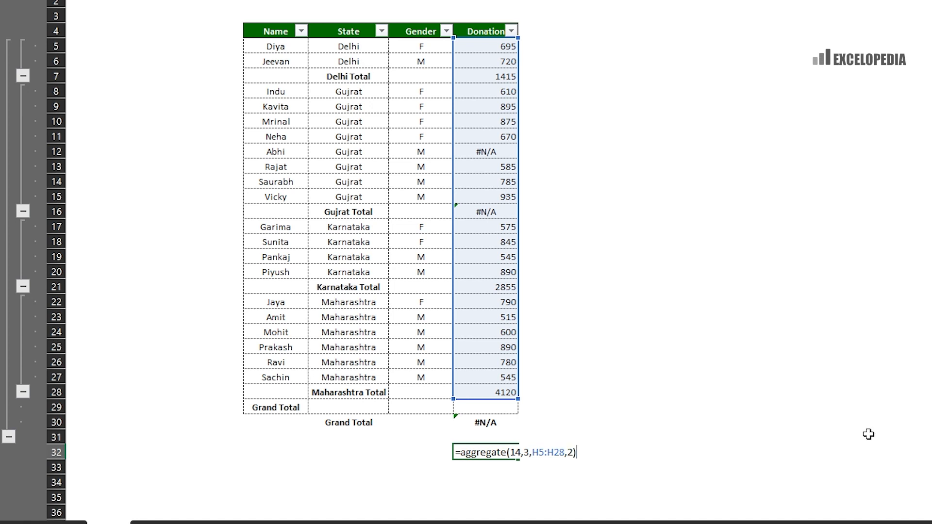
key("Return")
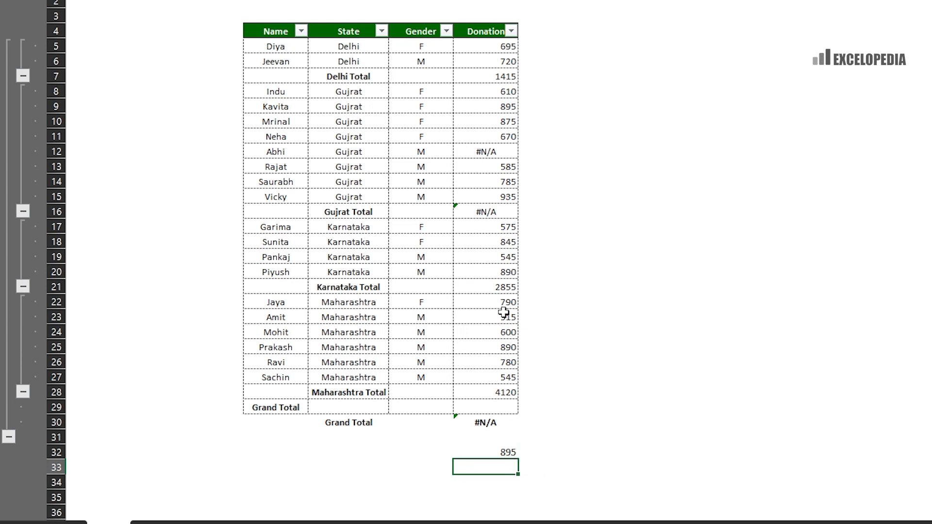
- Compare the 935 and 895 donation cells against H32's 895 result
left_click_drag(496, 303, 491, 375)
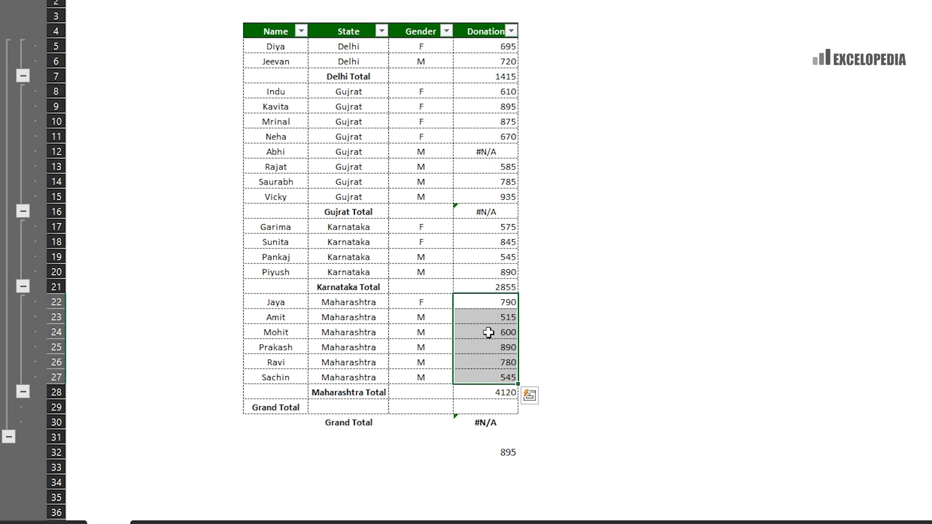
left_click(498, 198)
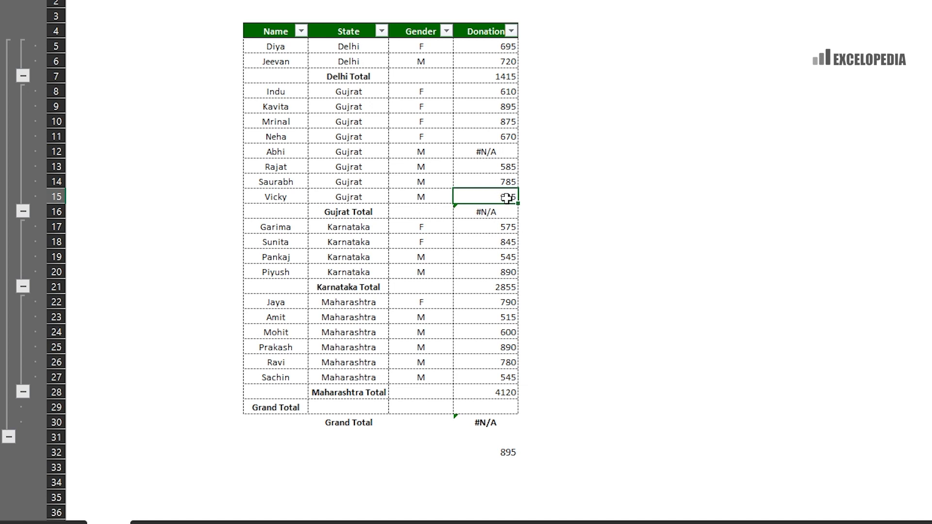
left_click(499, 108)
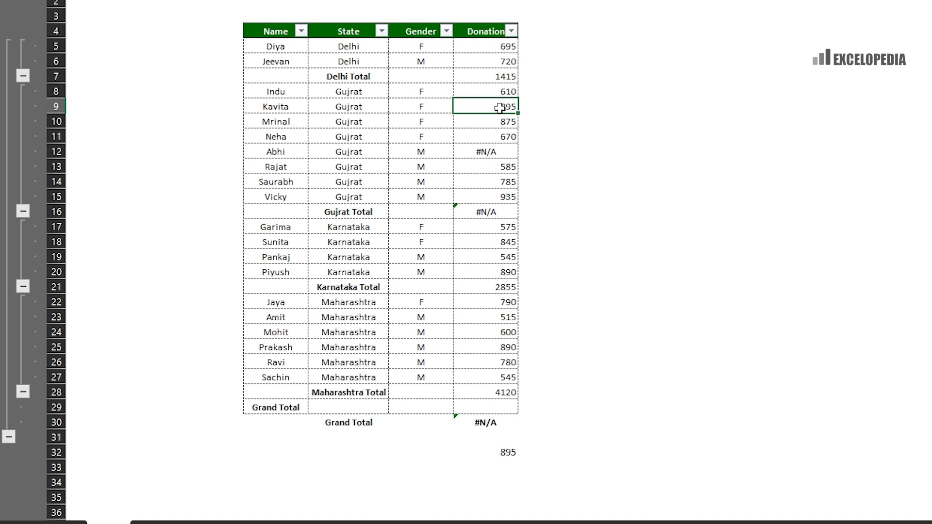
left_click(500, 198)
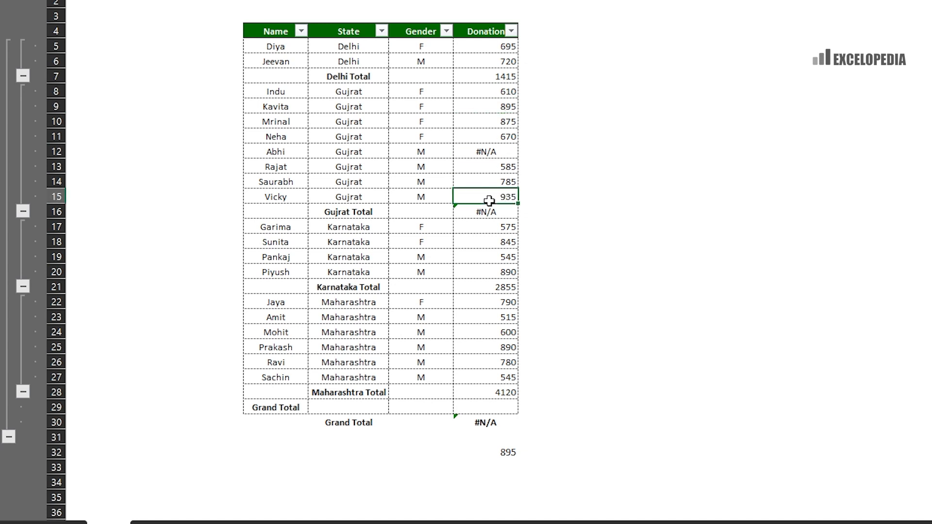
left_click(490, 109)
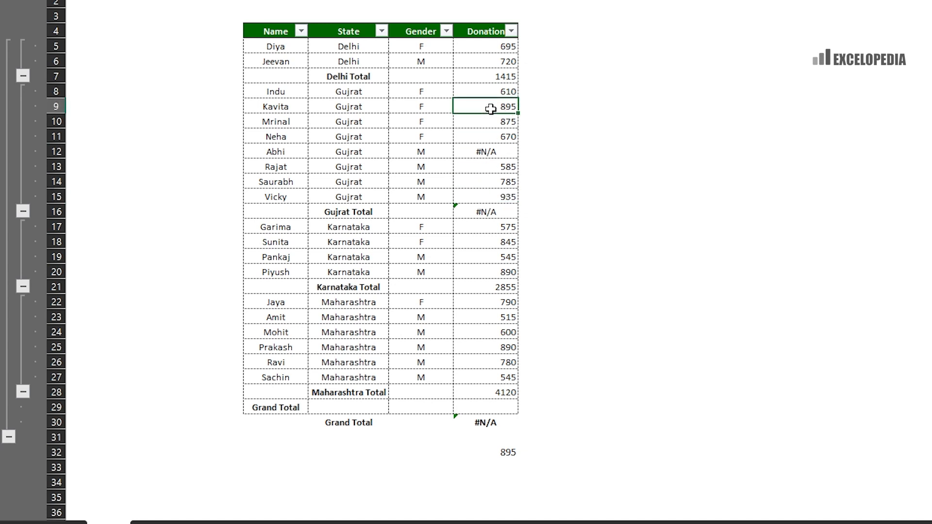
left_click(507, 194)
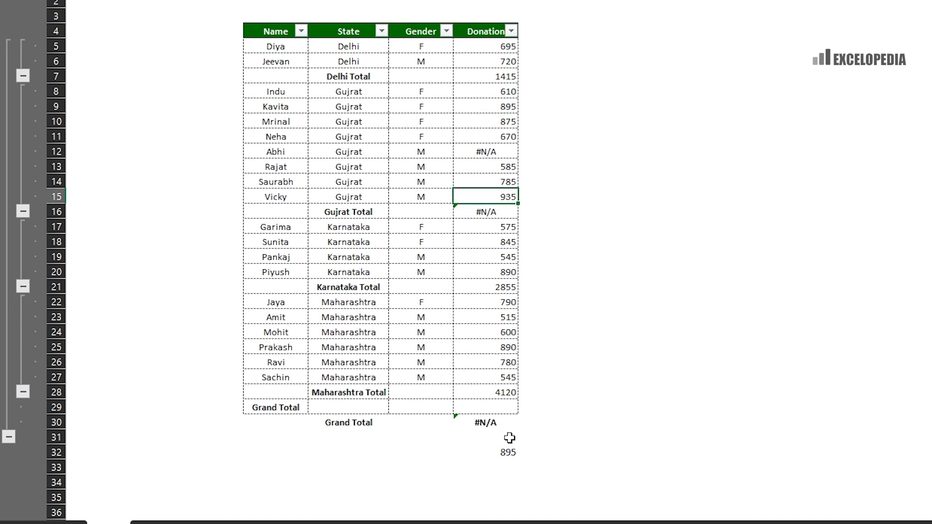
left_click(510, 453)
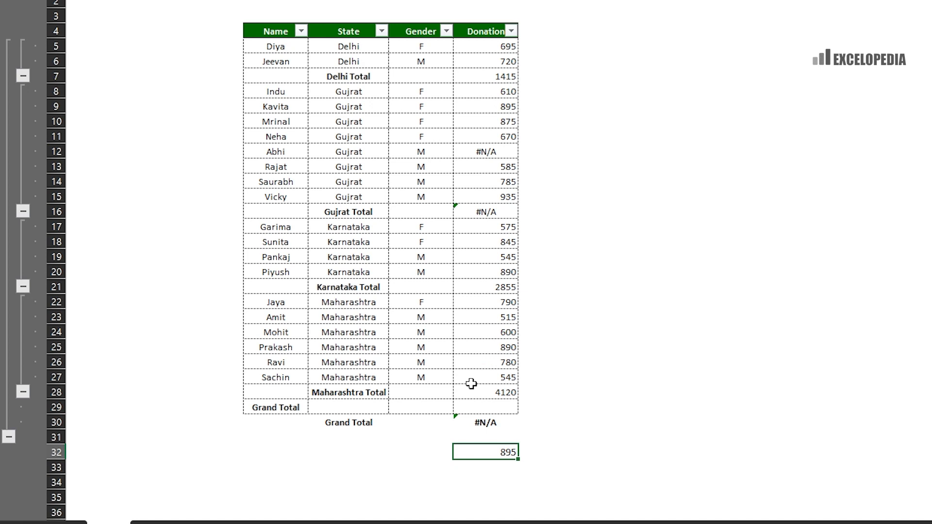
- Change H32's k value to 5 so it returns the fifth-largest donation, 875
key("F2")
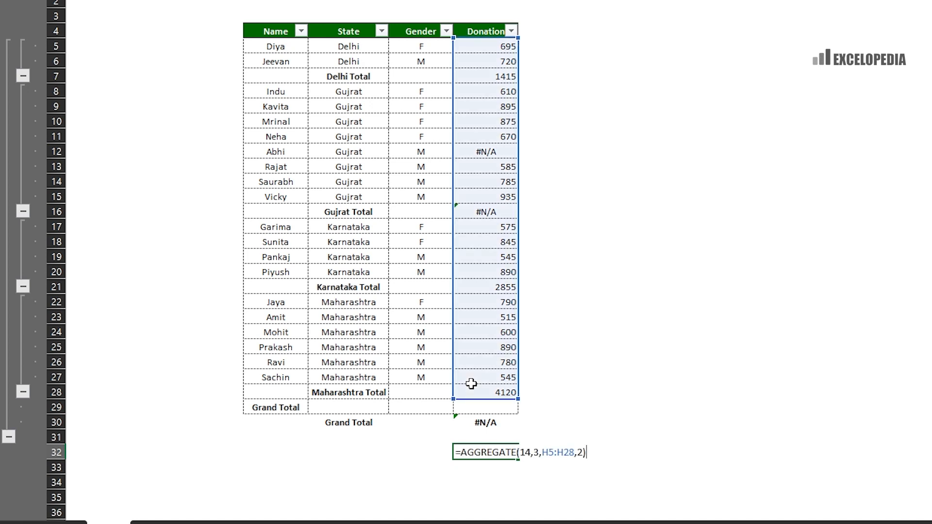
key("BackSpace")
key("BackSpace")
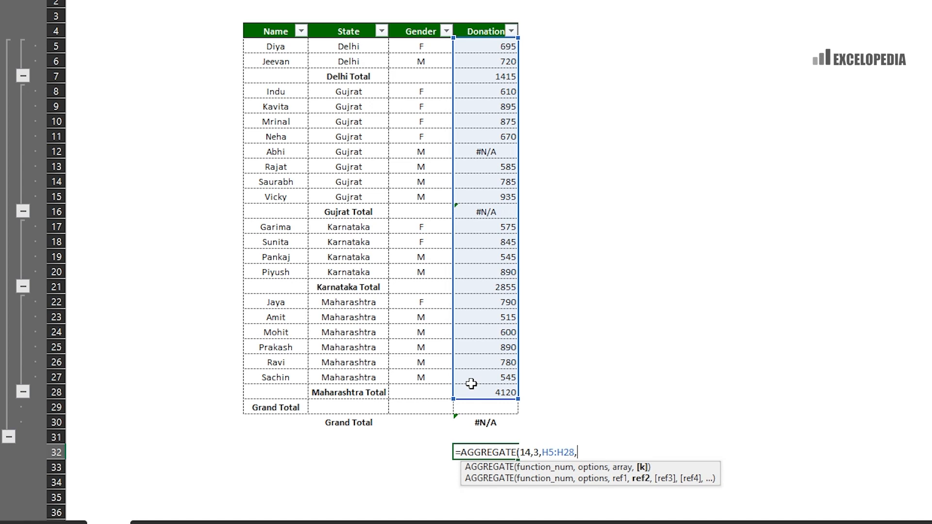
type("5)")
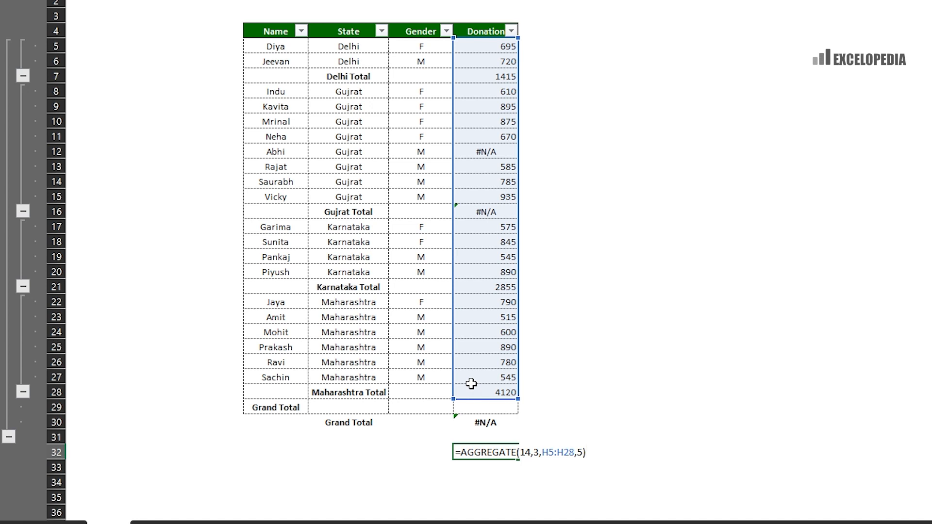
key("Return")
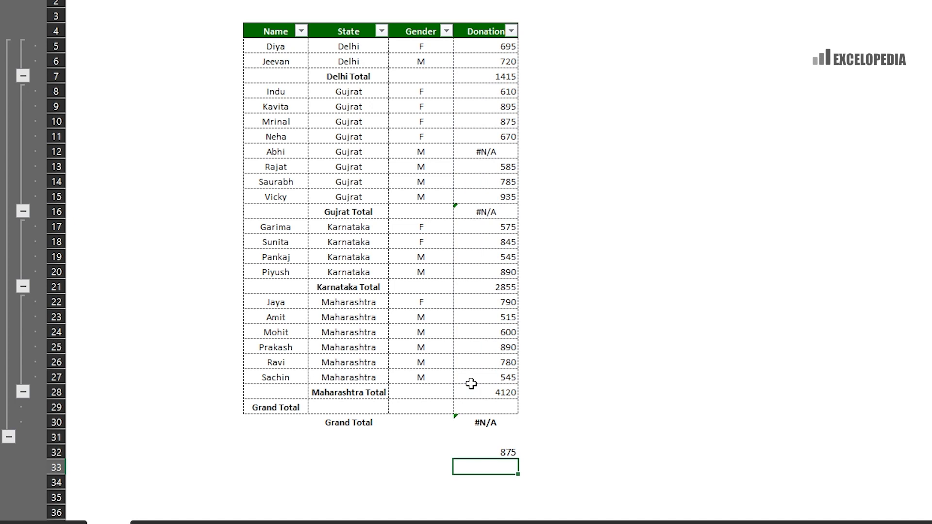
- Check H32's 875 against donations 935, 895, 890, 890 and 875, confirming it is fifth-largest
left_click(512, 197)
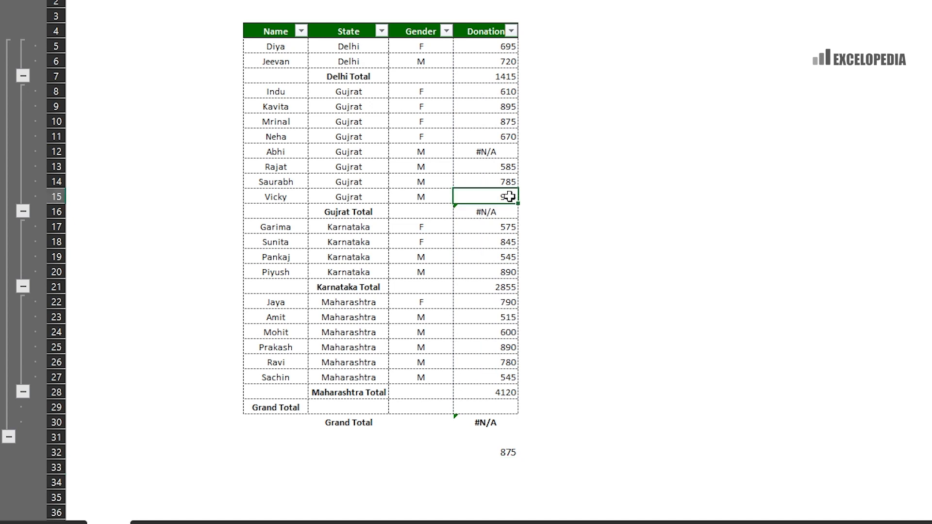
left_click(495, 111)
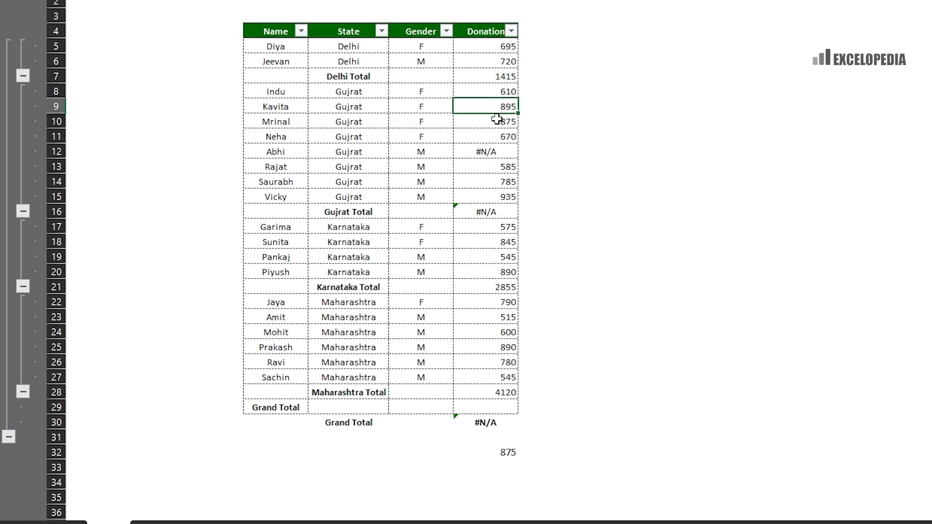
left_click(499, 275)
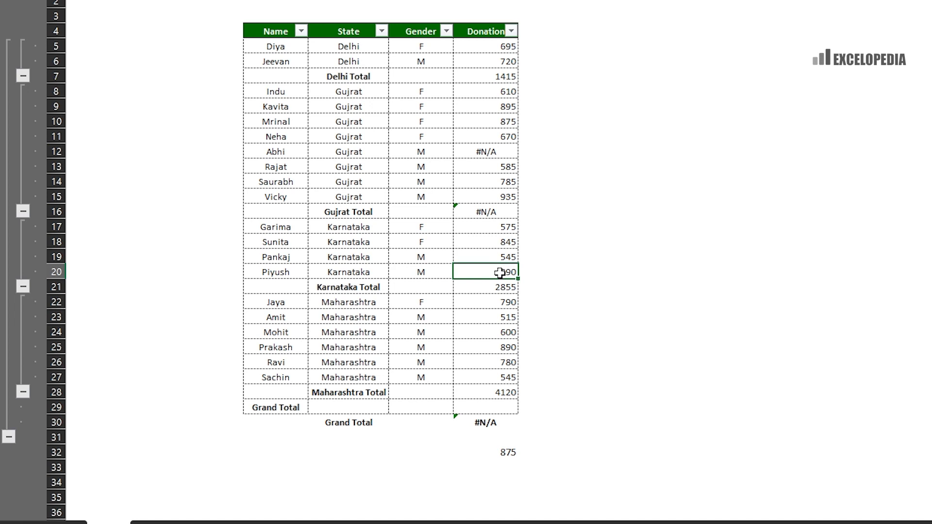
left_click(499, 348)
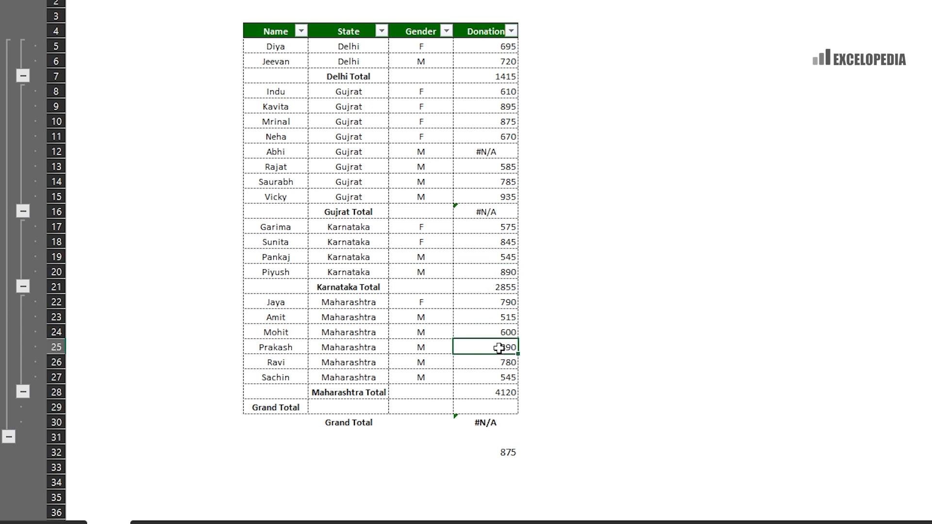
left_click(491, 272)
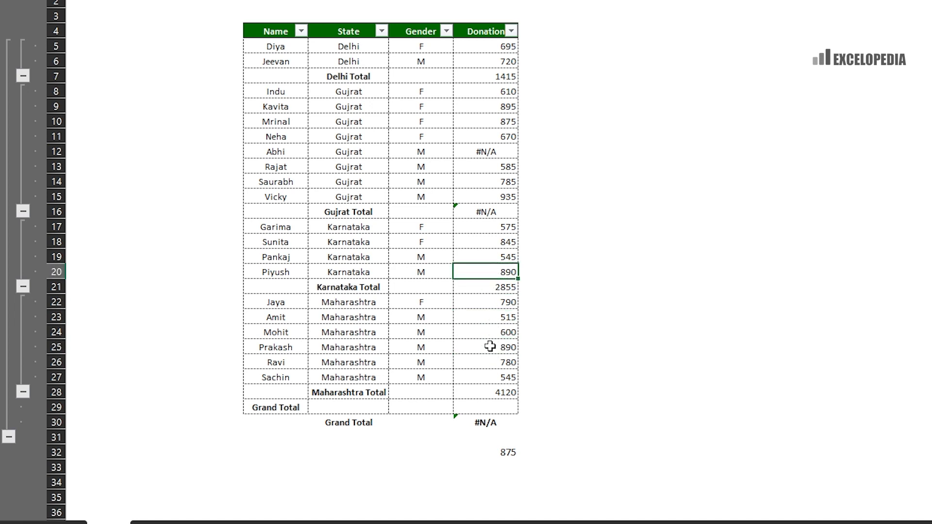
key("Down")
key("Down")
key("Down")
key("Down")
key("Down")
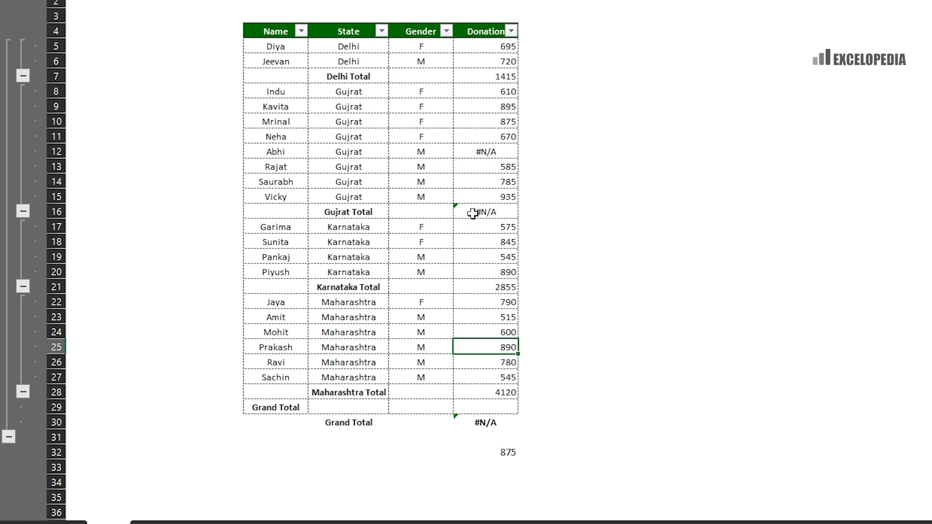
left_click(508, 124)
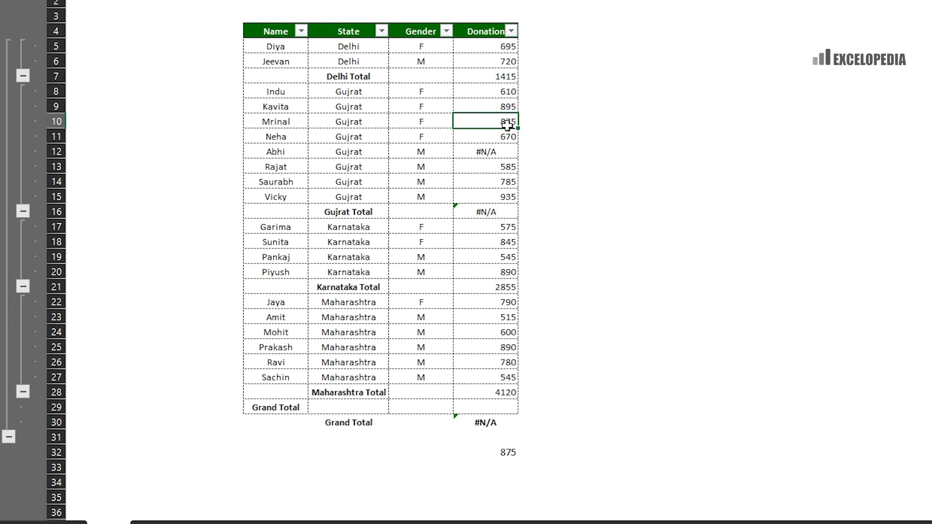
left_click(487, 454)
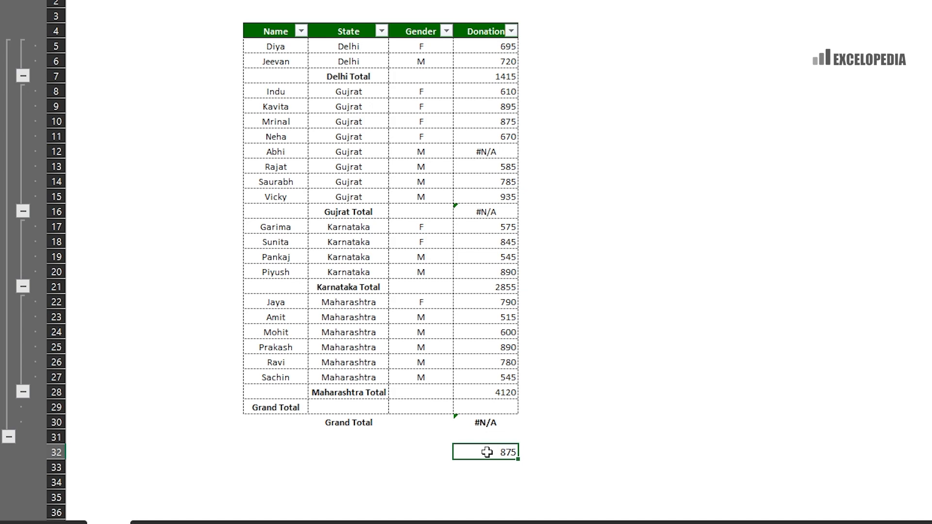
- Replace H32's result with an unfinished =aggregate(15,3, formula using SMALL and option 3
key("Delete")
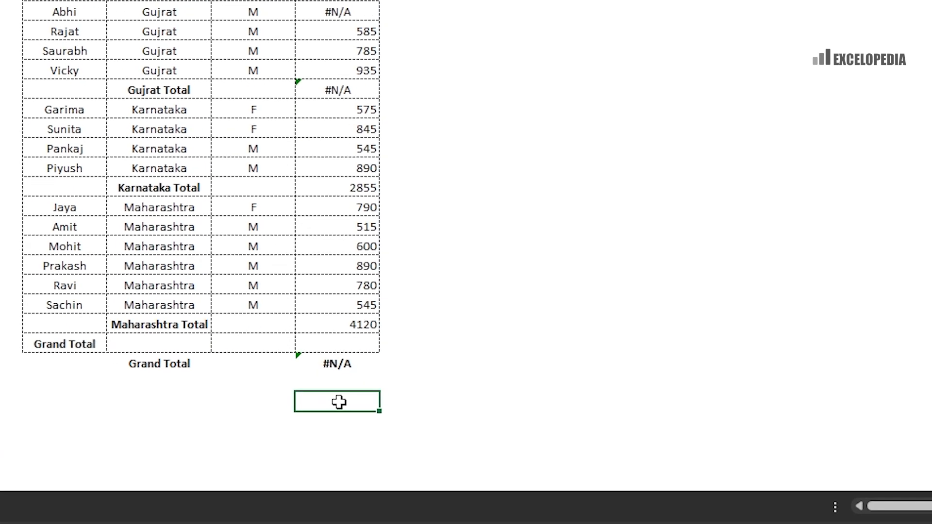
type("=aggregate")
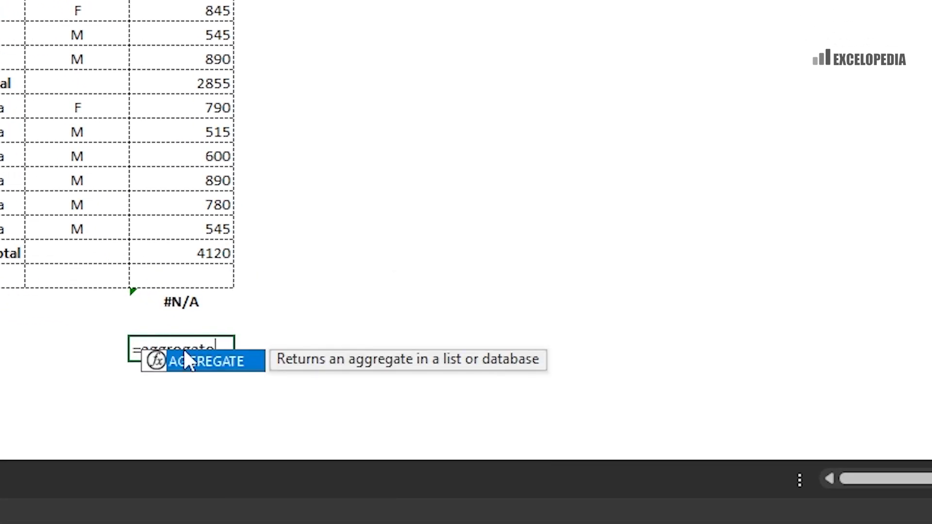
type("(")
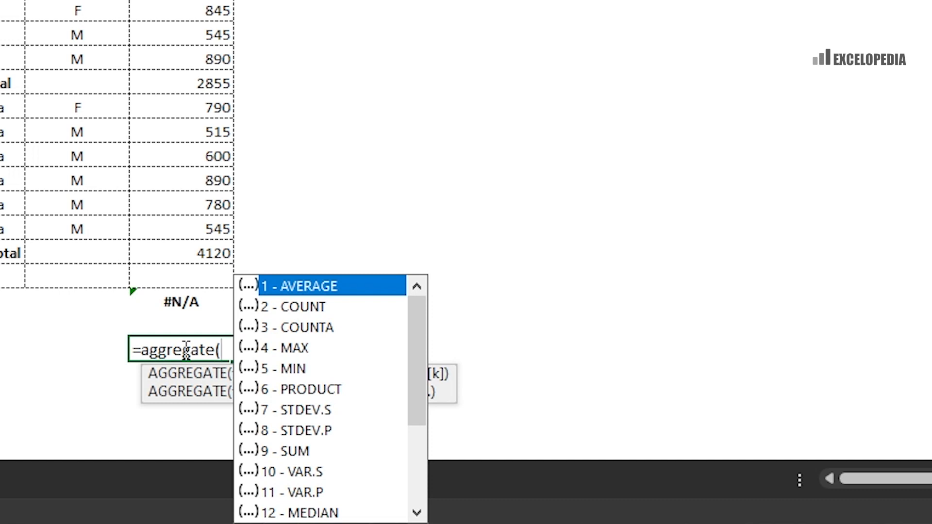
key("Down")
key("Down")
key("Down")
key("Down")
key("Down")
key("Down")
key("Down")
key("Down")
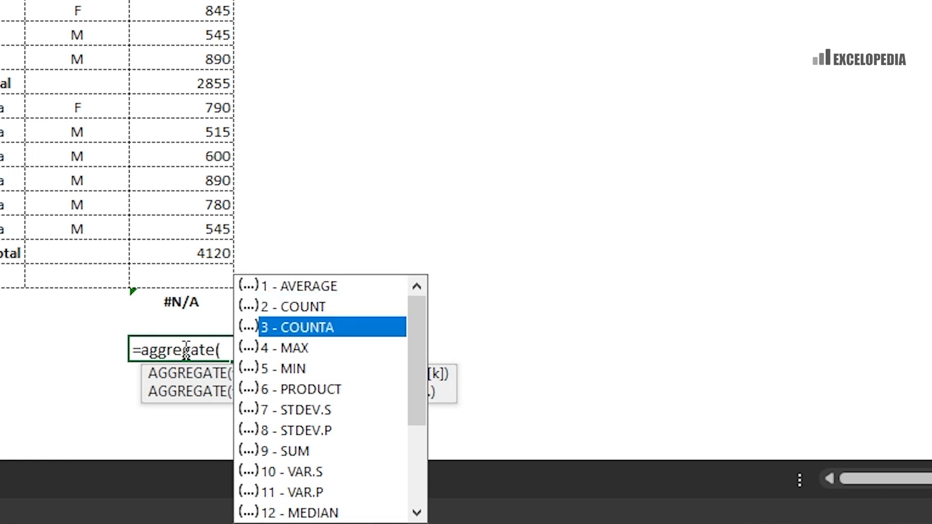
key("Down")
key("Down")
key("Down")
key("Down")
key("Down")
key("Down")
key("Down")
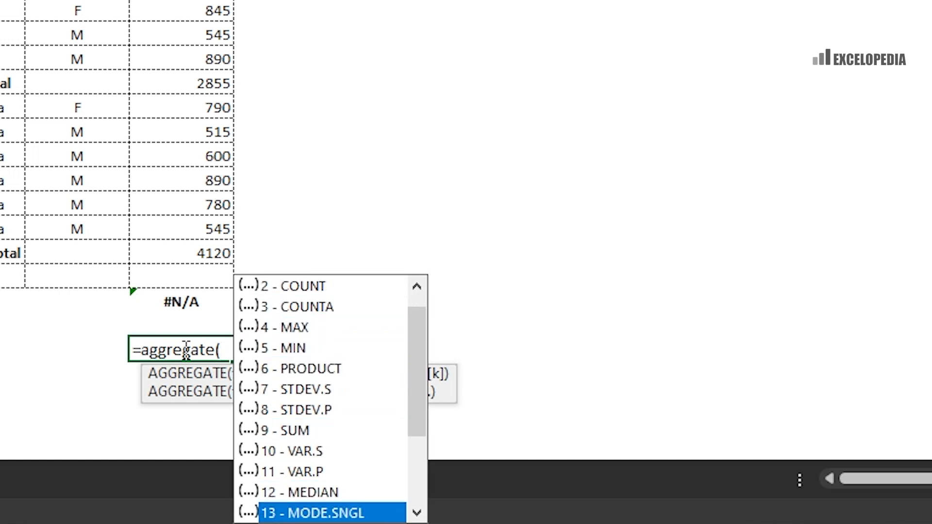
key("Up")
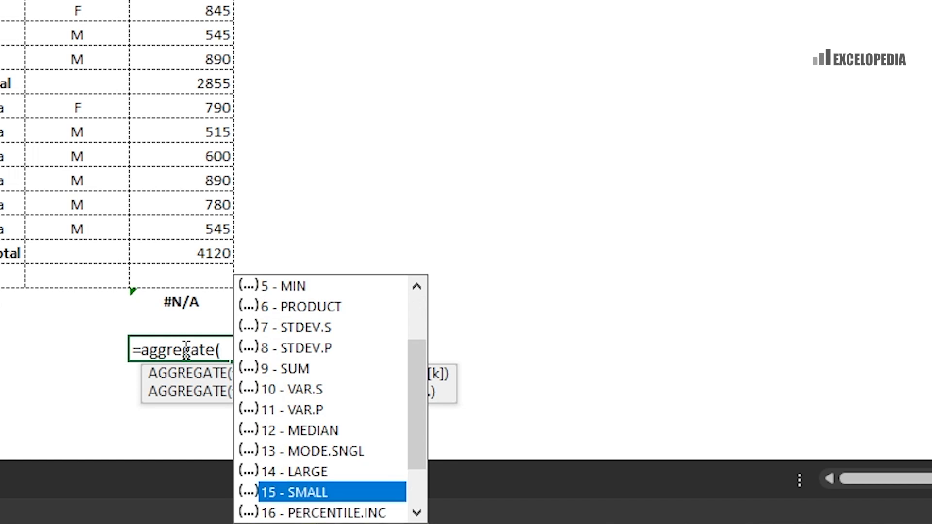
key("Tab")
type(",")
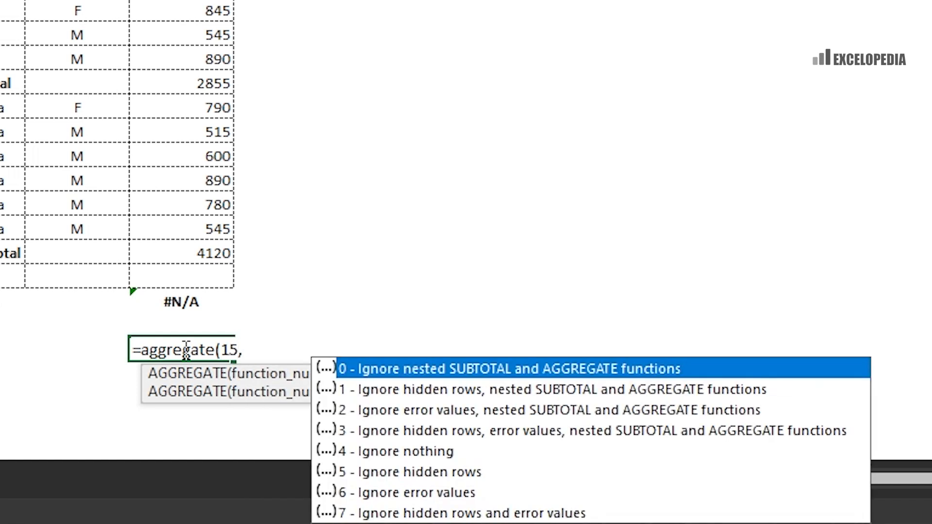
key("Down")
key("Down")
key("Down")
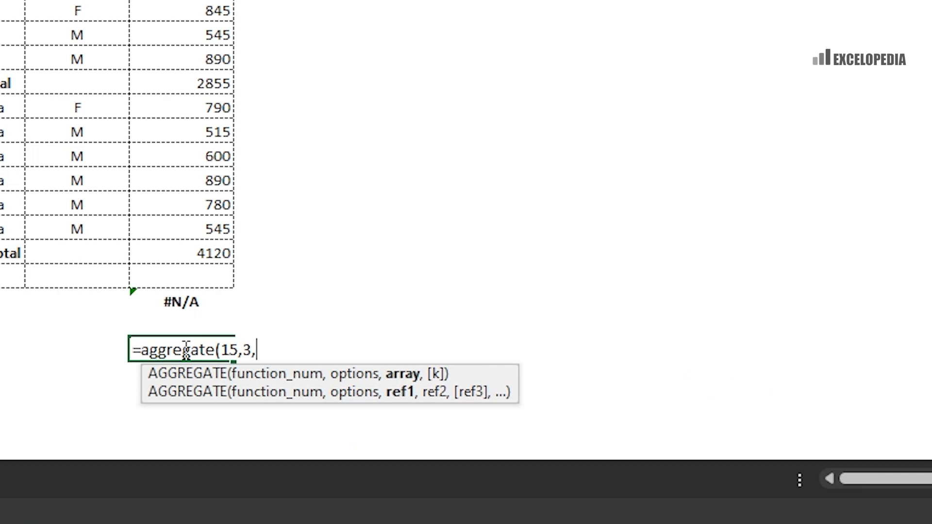
- Finish the formula as =aggregate(15,3,H5:H28,2) to return the second-smallest donation, 545
left_click(491, 51)
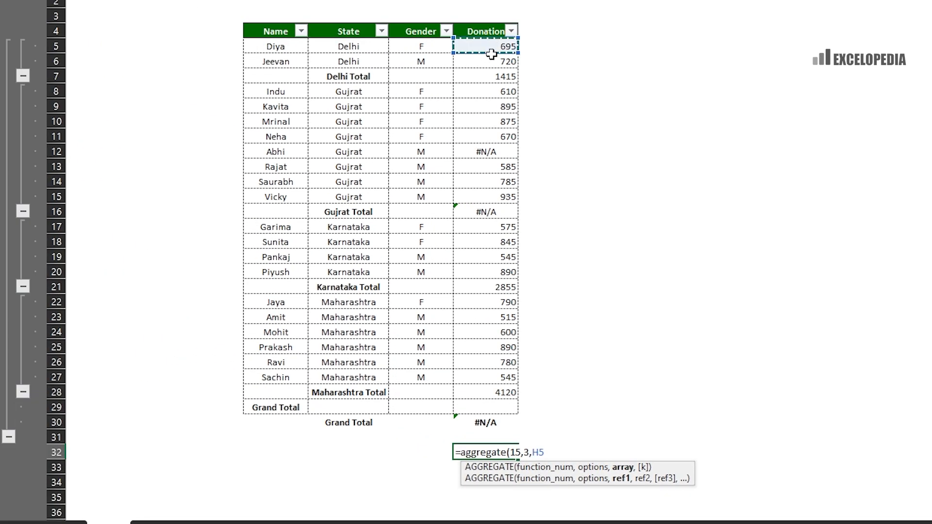
left_click_drag(491, 55, 517, 395)
type(",")
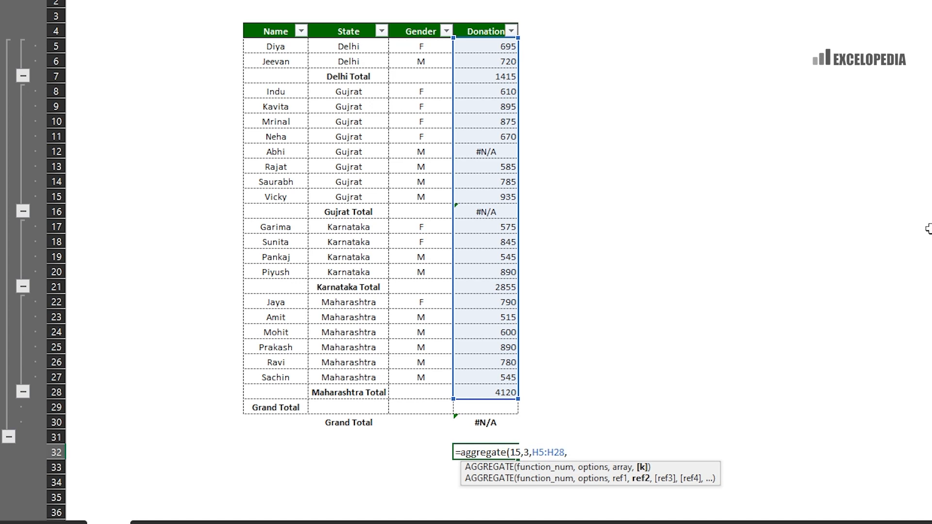
type("2)")
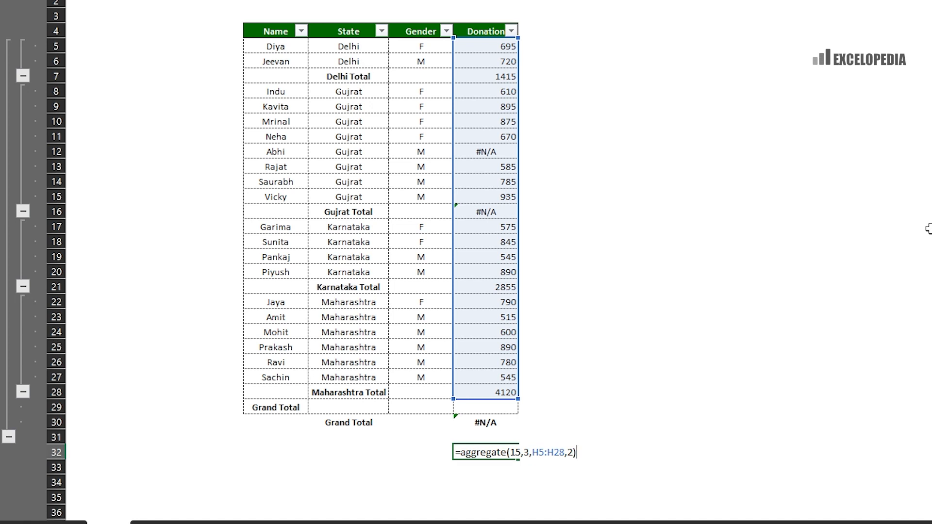
key("Return")
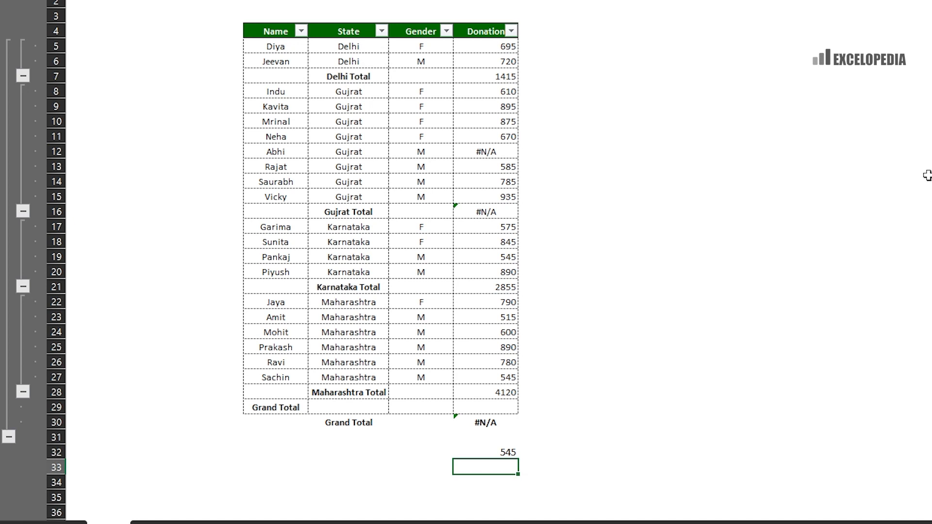
left_click(510, 320)
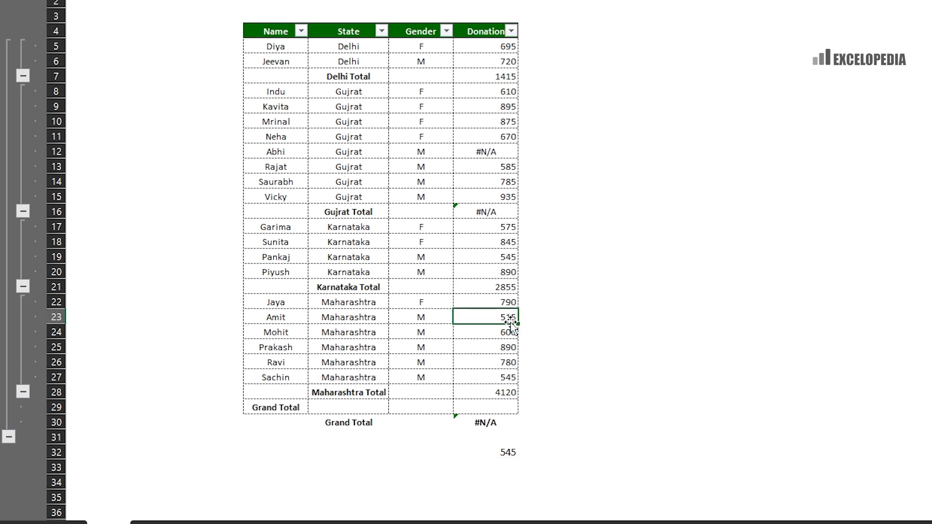
left_click(507, 379)
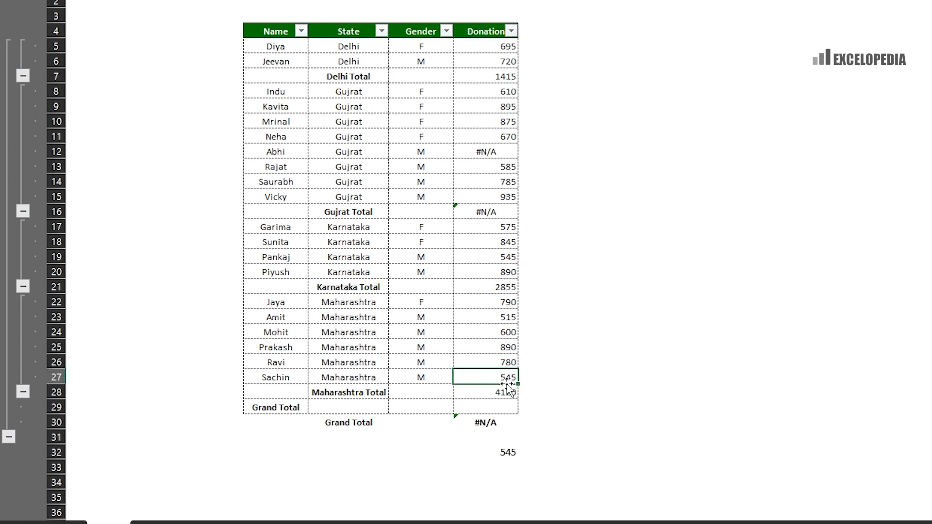
left_click(478, 256)
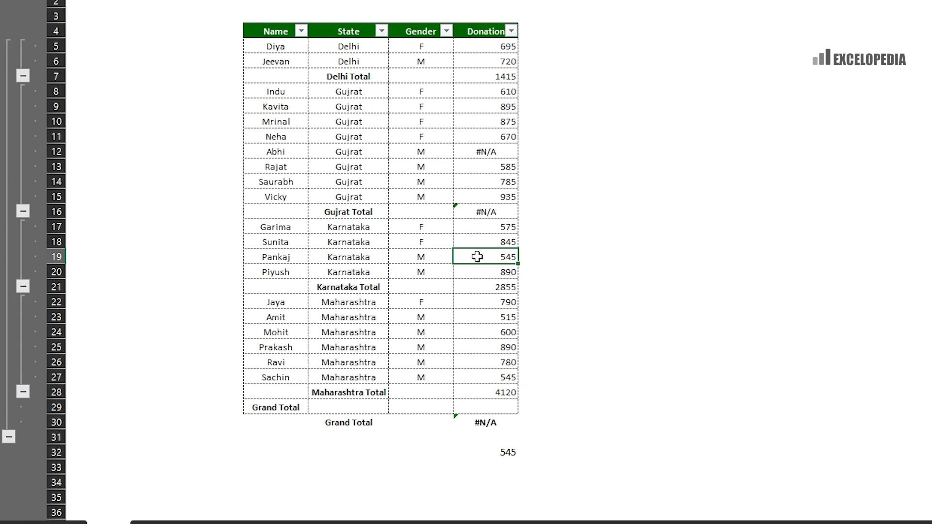
left_click(486, 452)
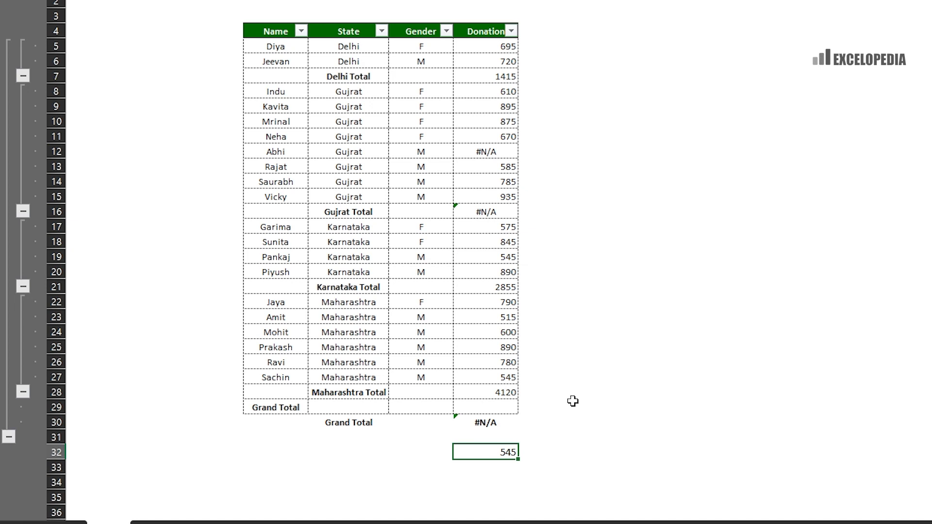
- Start a new =AGGREGATE( formula in H32 with a cell reference, settling on H18, as its first argument
type("=aggregt")
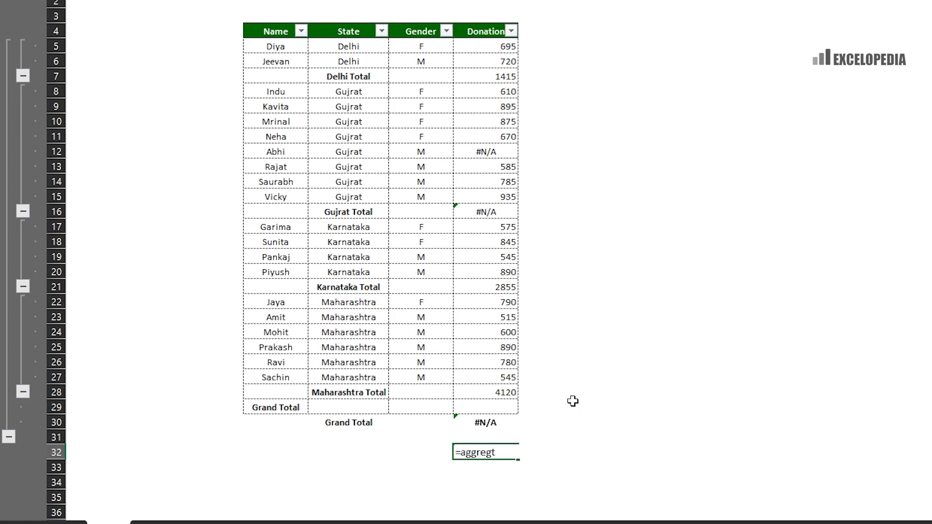
key("Tab")
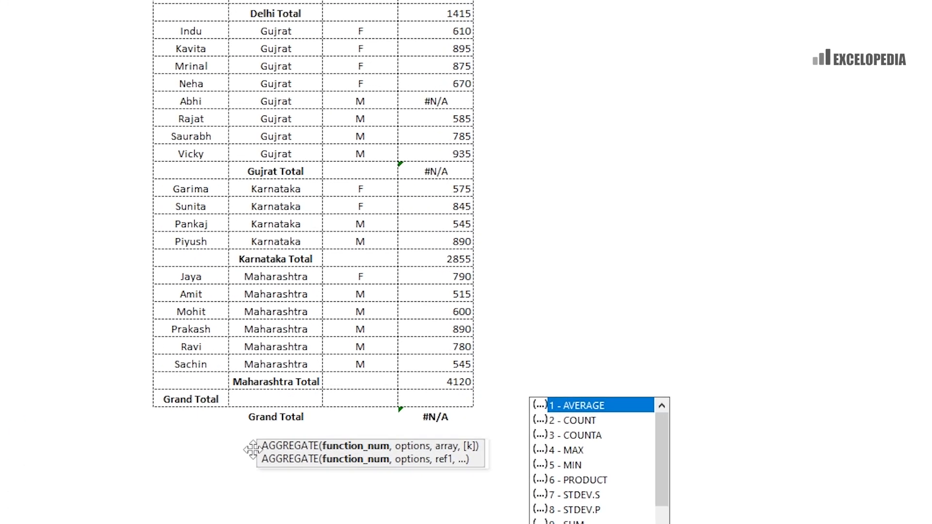
left_click_drag(636, 304, 379, 240)
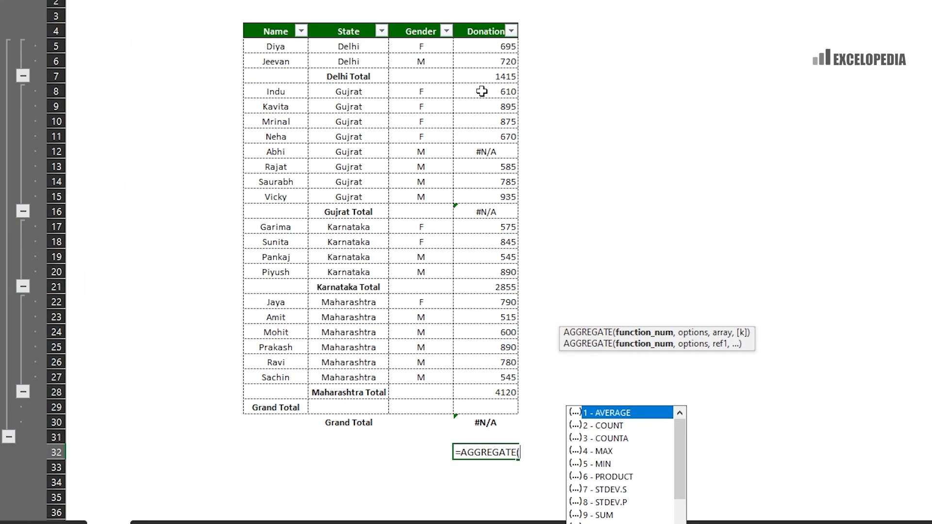
left_click(481, 91)
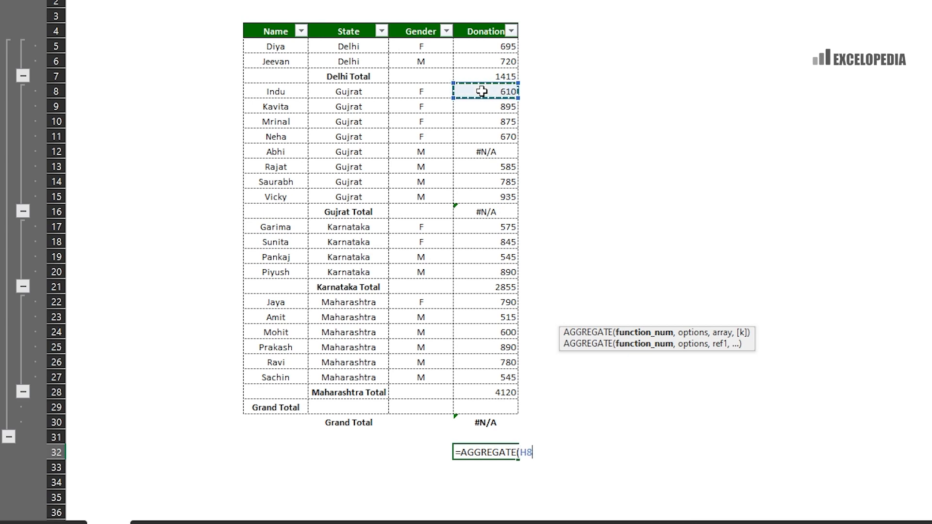
left_click(495, 135)
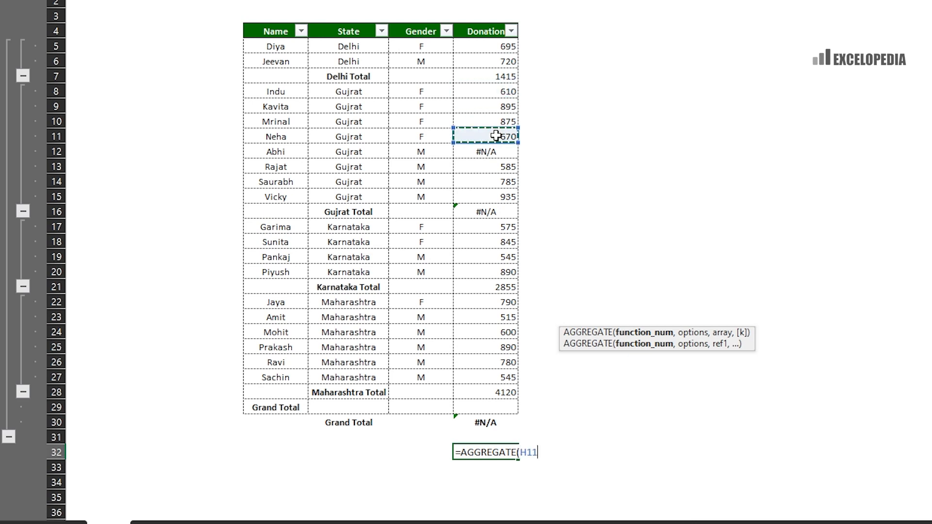
left_click(503, 242)
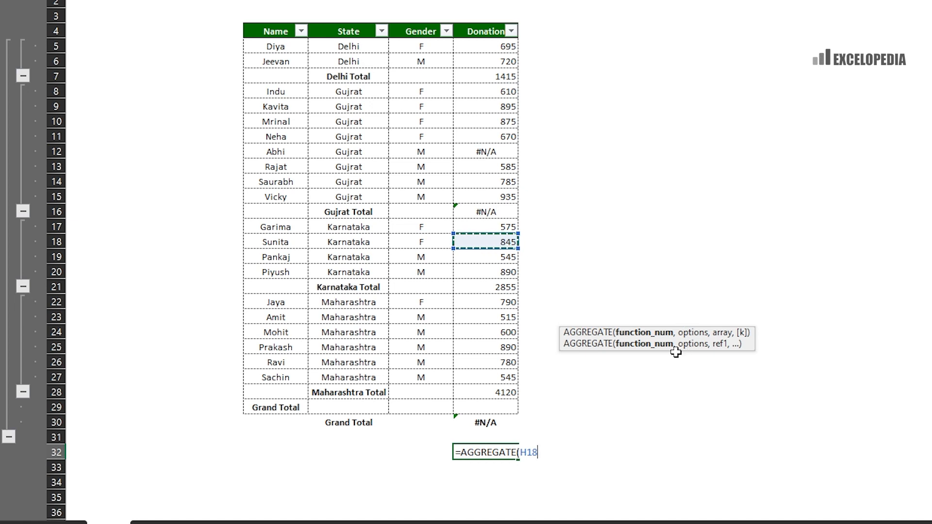